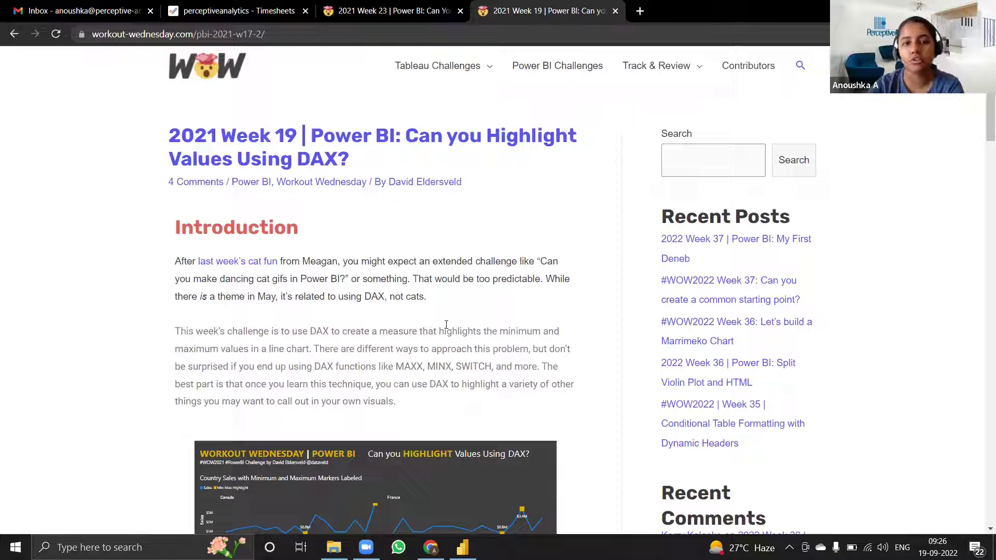
# Review the introduction, sample report and requirements of the 2021 Week 23 Power BI challenge.
pyautogui.click(395, 5)
pyautogui.scroll(15, 378, 285)
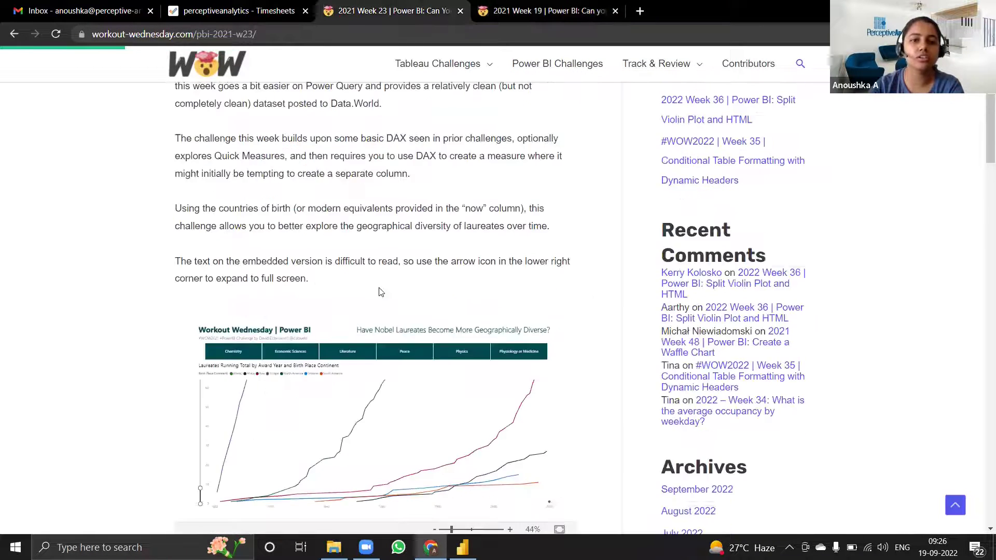
pyautogui.scroll(-2, 380, 291)
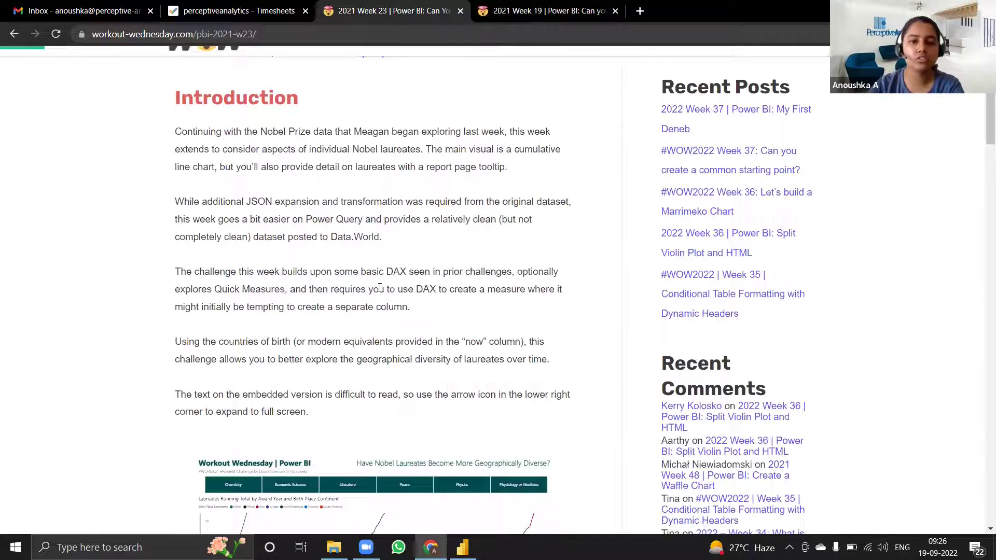
pyautogui.scroll(-7, 380, 292)
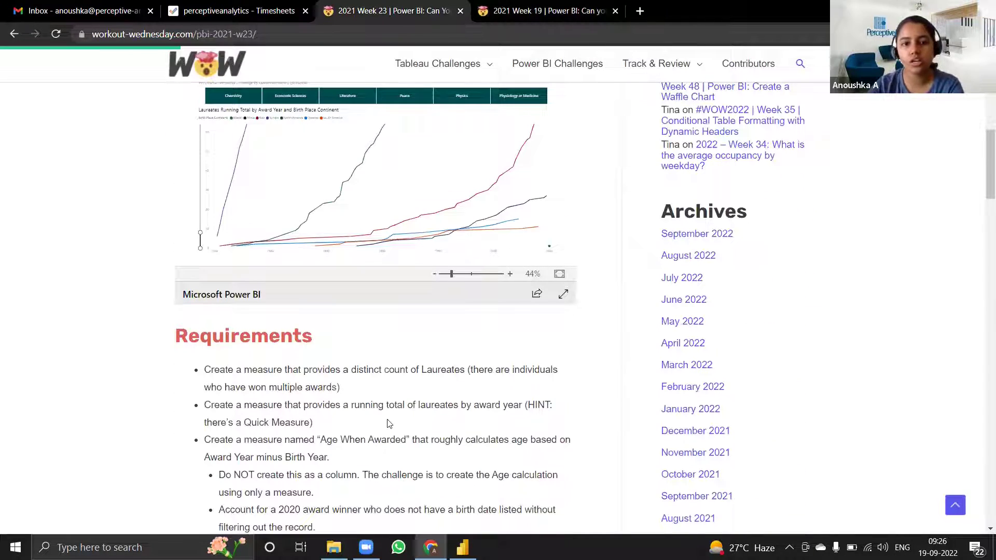
pyautogui.scroll(-2, 388, 422)
# Examine the 2021 Week 19 challenge's sample line charts and its requirements, including the Sales and highlight measures.
pyautogui.click(547, 11)
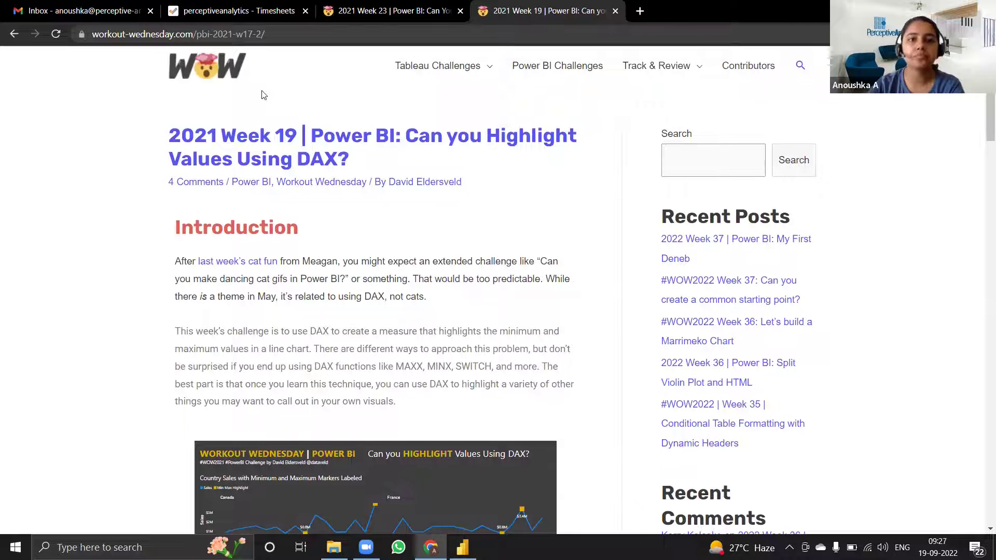
pyautogui.scroll(-5, 400, 402)
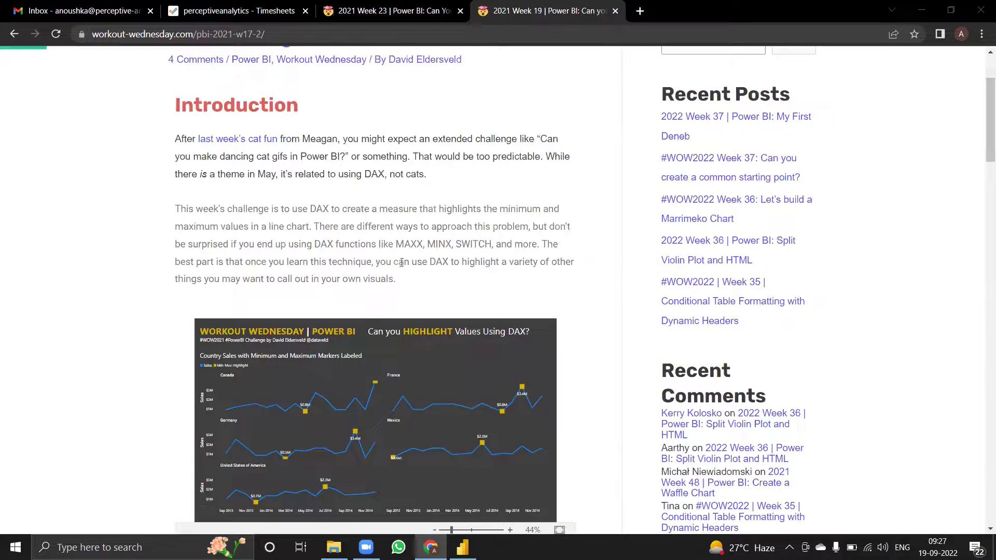
pyautogui.scroll(-2, 478, 251)
pyautogui.scroll(-1, 471, 362)
pyautogui.scroll(1, 470, 457)
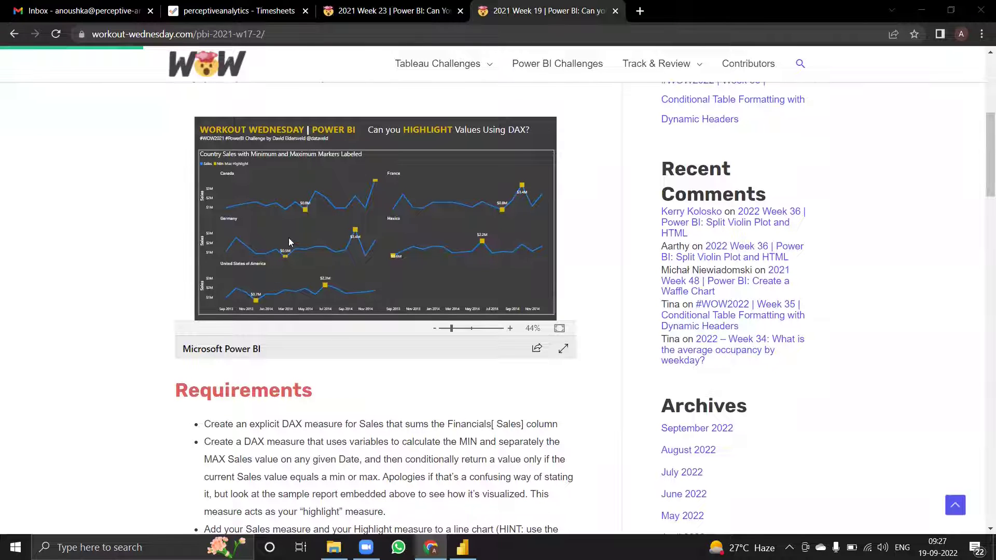
pyautogui.moveTo(289, 260)
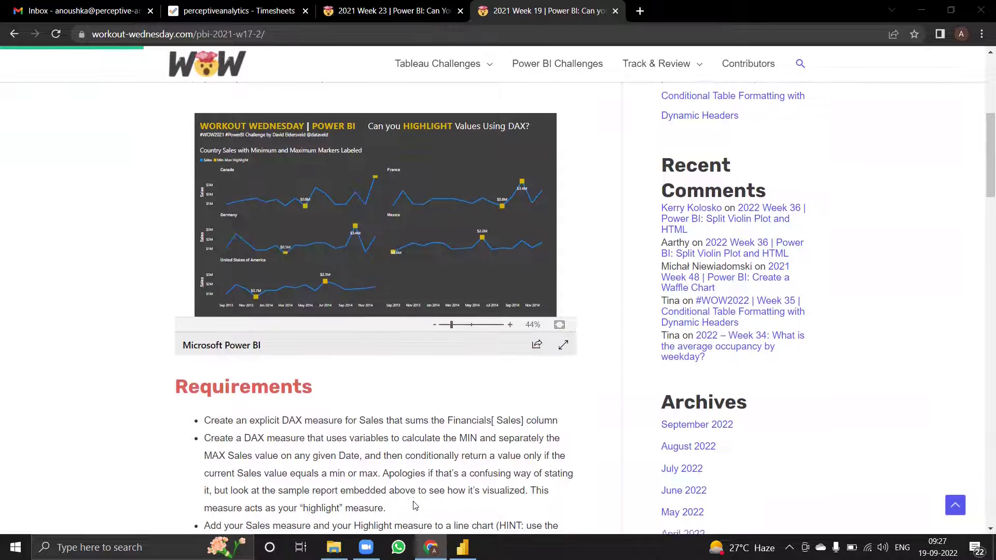
pyautogui.scroll(-5, 412, 503)
pyautogui.scroll(2, 415, 456)
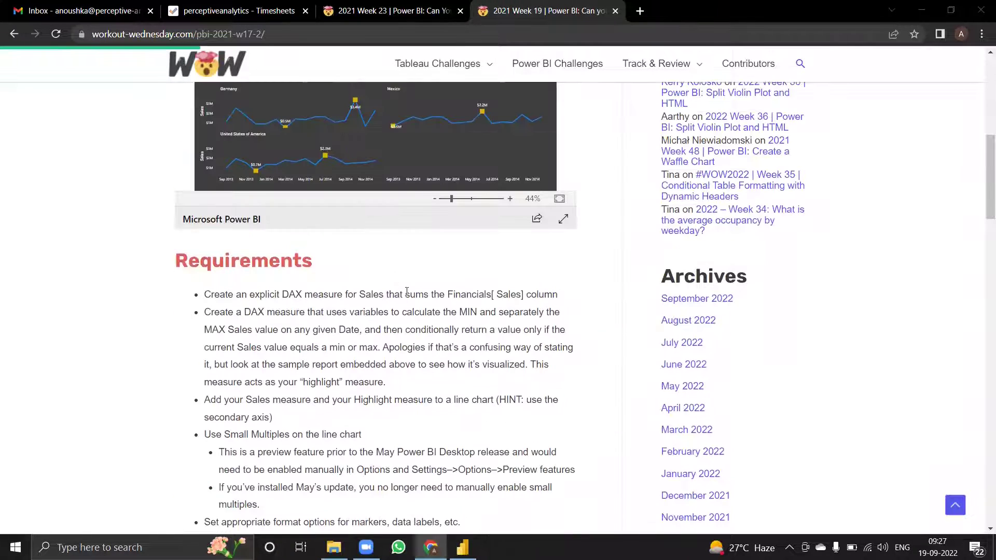
pyautogui.moveTo(447, 296); pyautogui.dragTo(491, 295)
pyautogui.click(500, 366)
# Open the Financial Sample workbook from the Workout Wednesday Files folder in Excel to inspect its data.
pyautogui.click(462, 547)
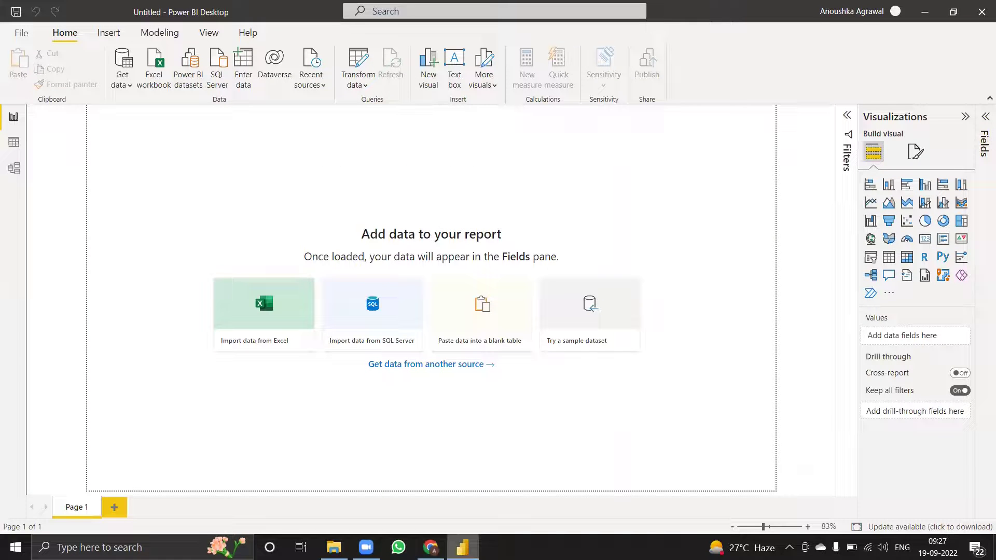
pyautogui.click(333, 547)
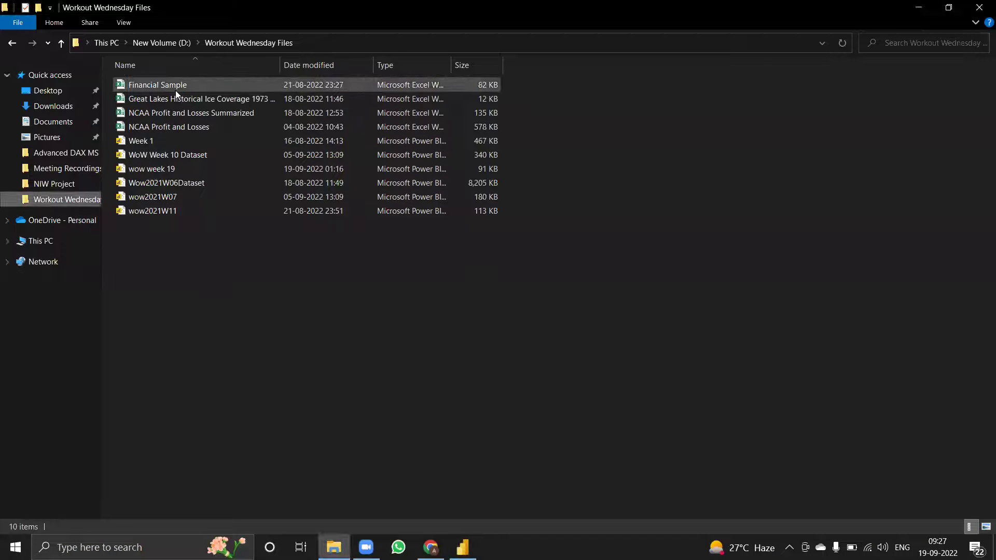
pyautogui.doubleClick(175, 90)
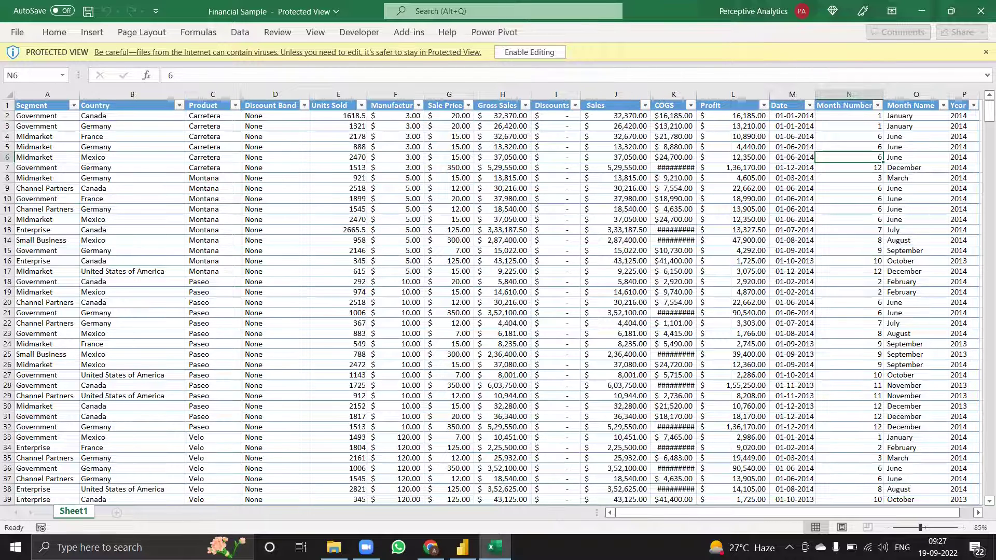
# Switch to Power BI Desktop and load the financials table from the Financial Sample Excel workbook.
pyautogui.click(462, 547)
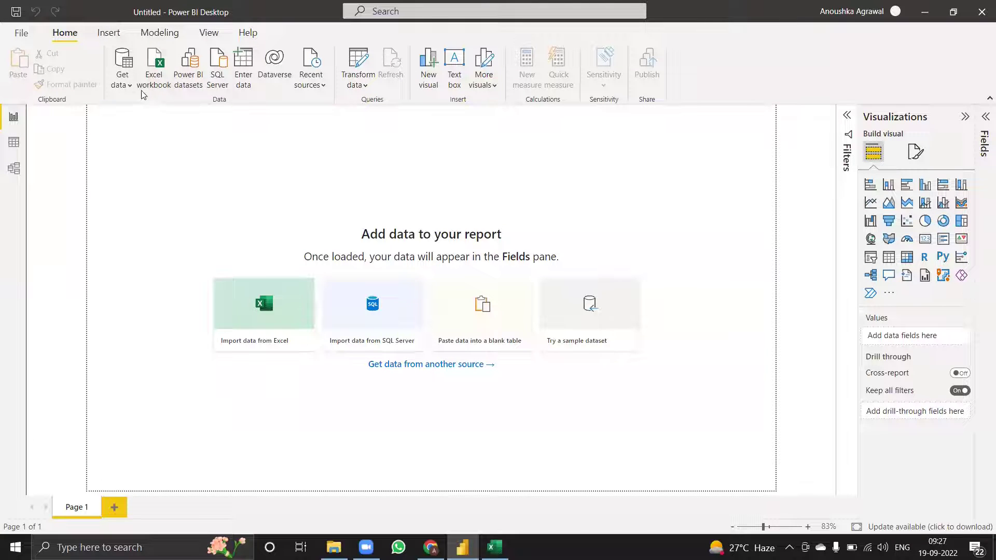
pyautogui.click(124, 84)
pyautogui.click(176, 128)
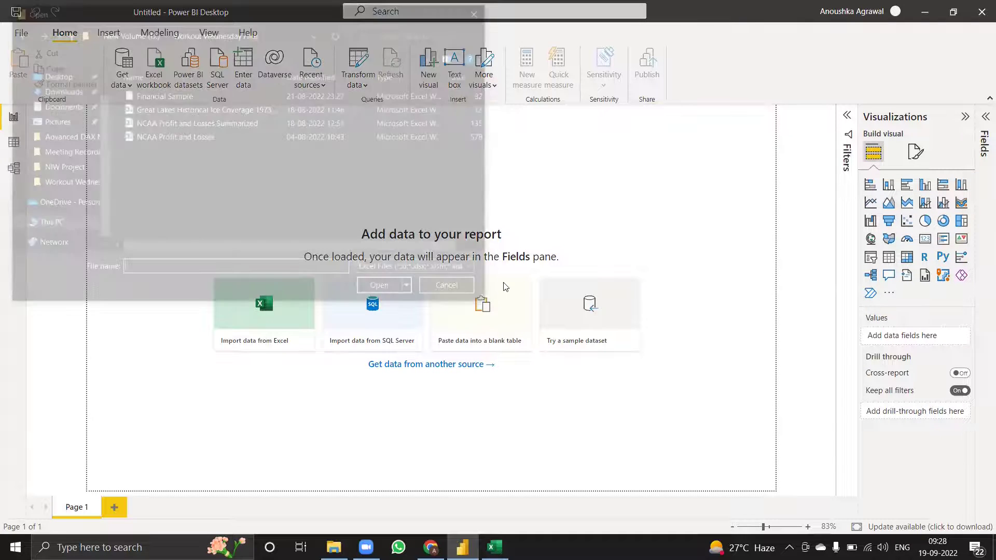
pyautogui.click(175, 97)
pyautogui.click(391, 292)
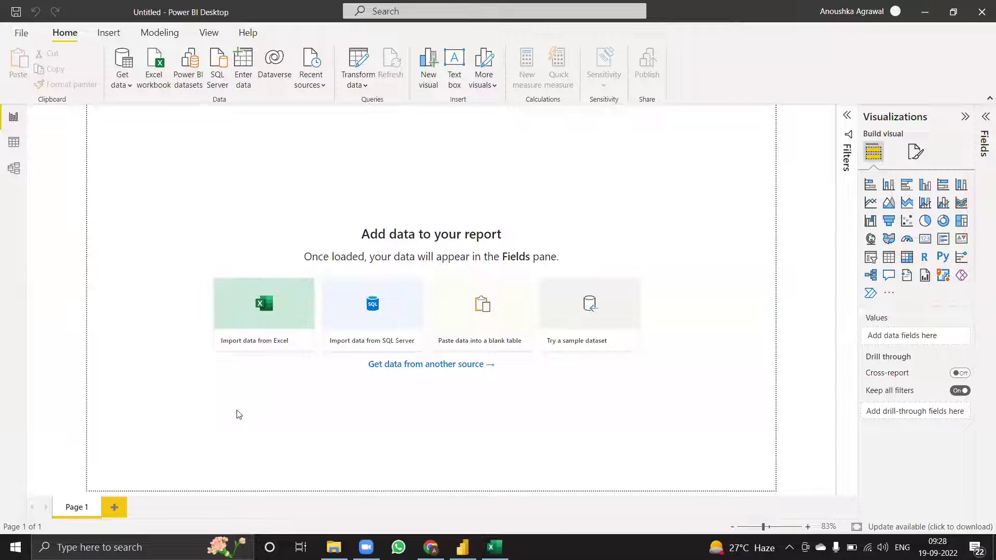
pyautogui.click(252, 148)
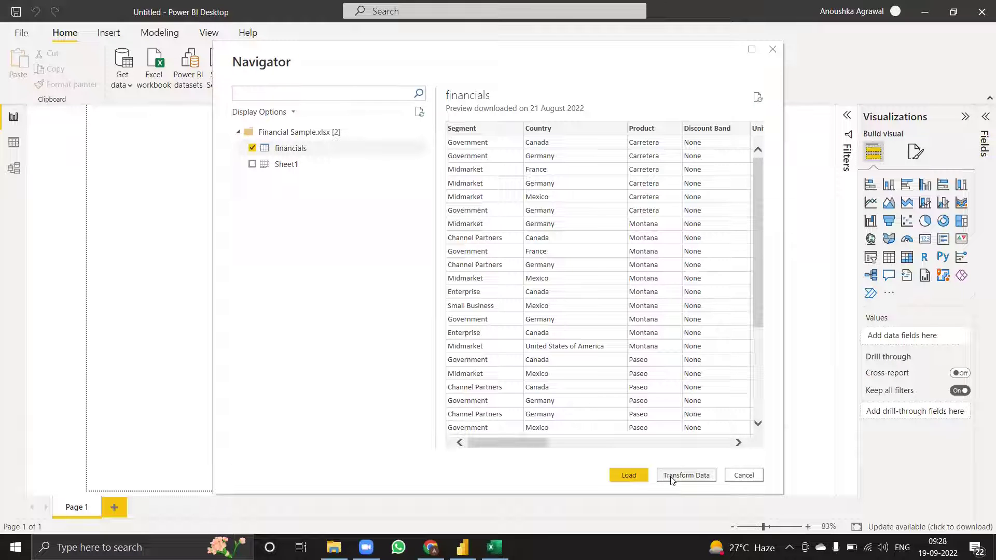
pyautogui.click(633, 475)
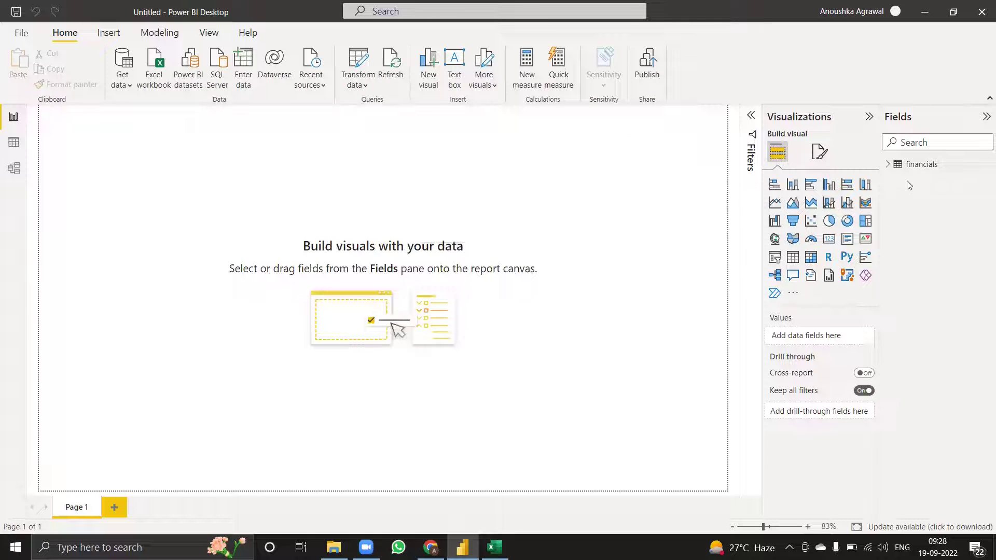
# Create a measure in the financials table defined as Sales = SUM(financials[ Sales]).
pyautogui.click(890, 165)
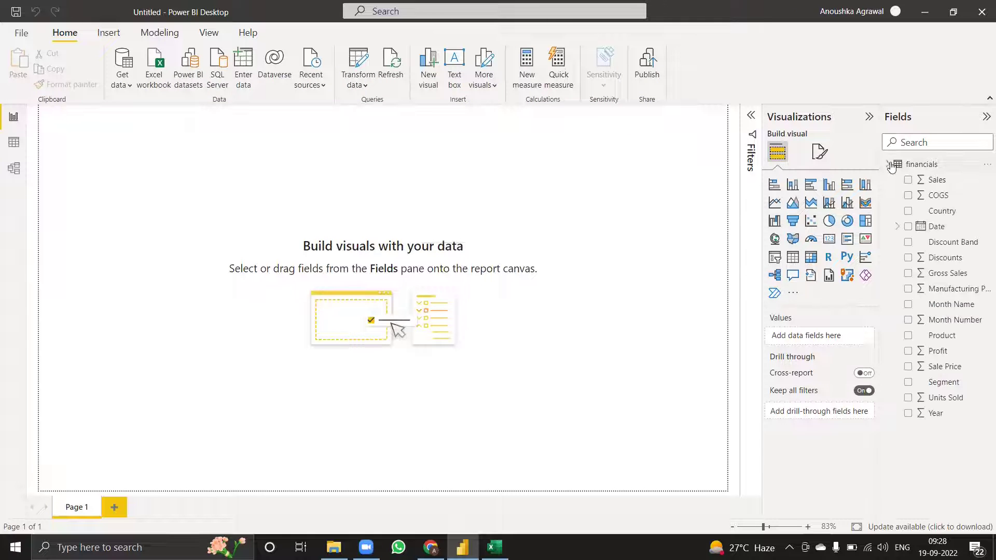
pyautogui.click(11, 141)
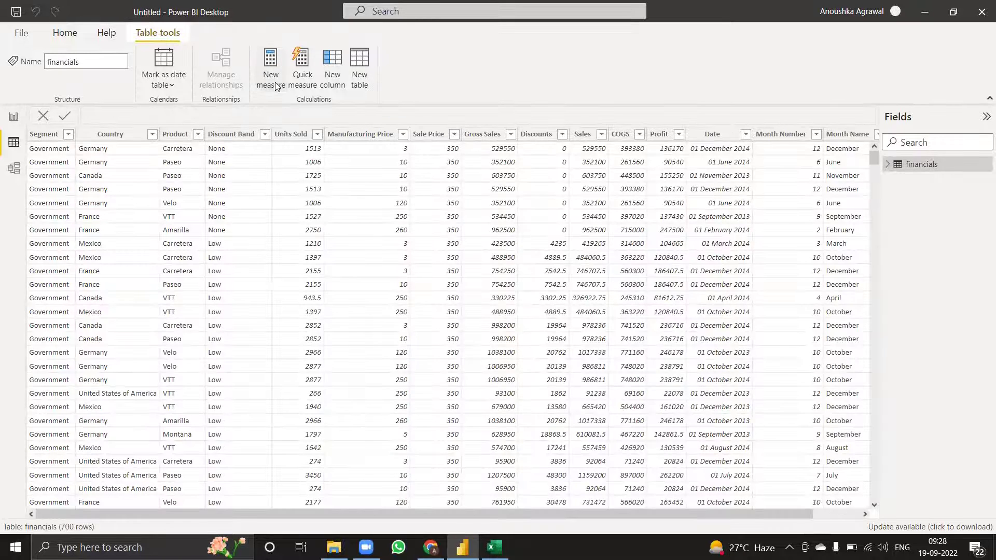
pyautogui.click(270, 68)
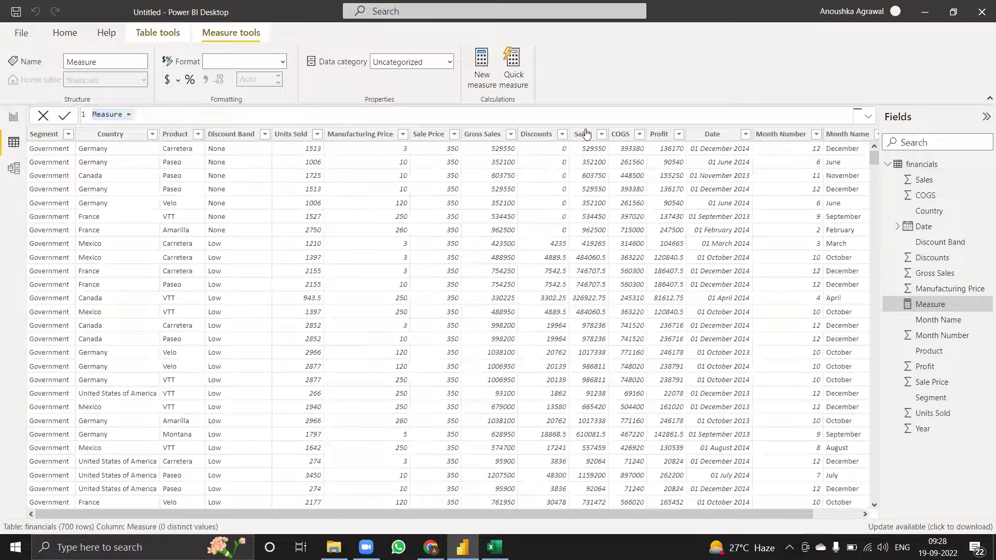
pyautogui.write('S')
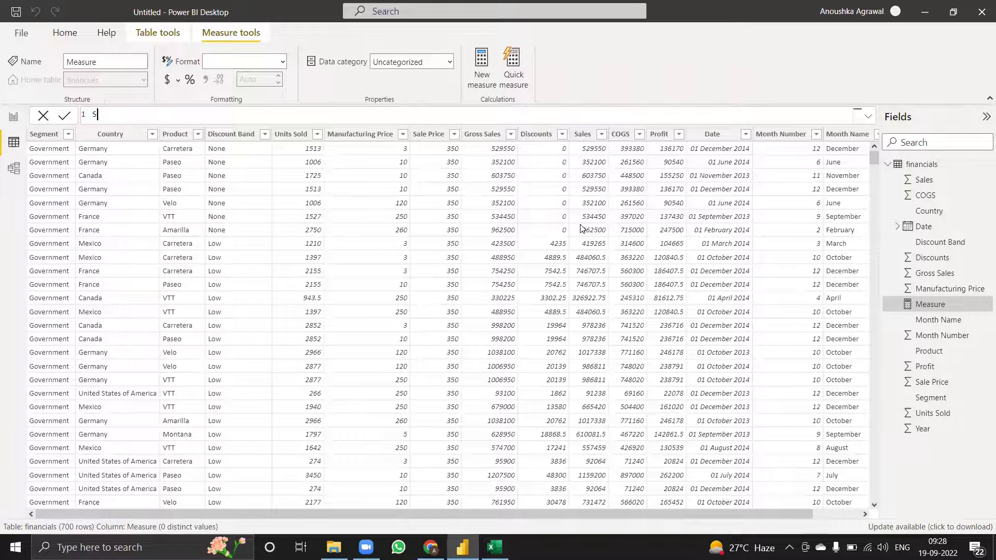
pyautogui.write('ales = SUM(sake')
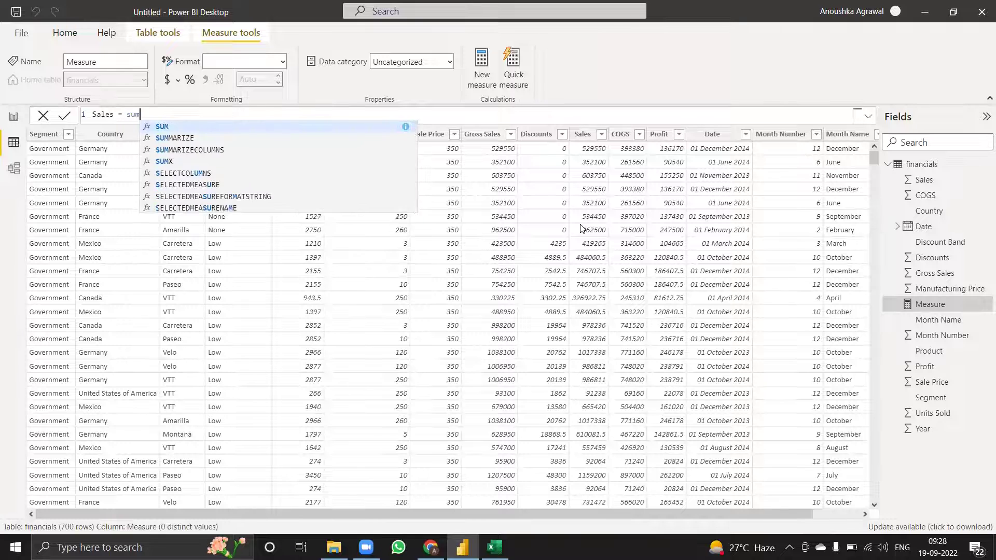
pyautogui.write('les')
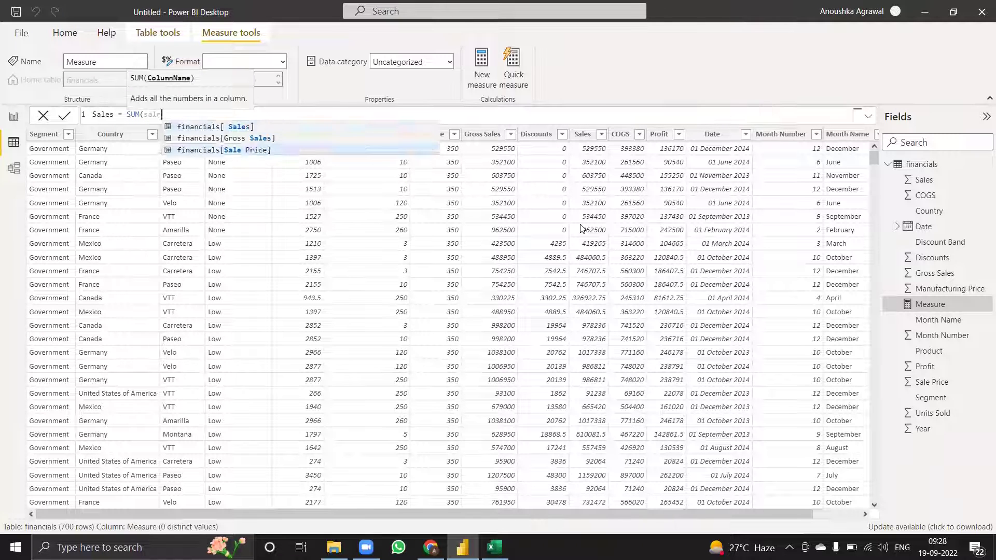
pyautogui.press('Tab')
pyautogui.write(')')
pyautogui.press('Return')
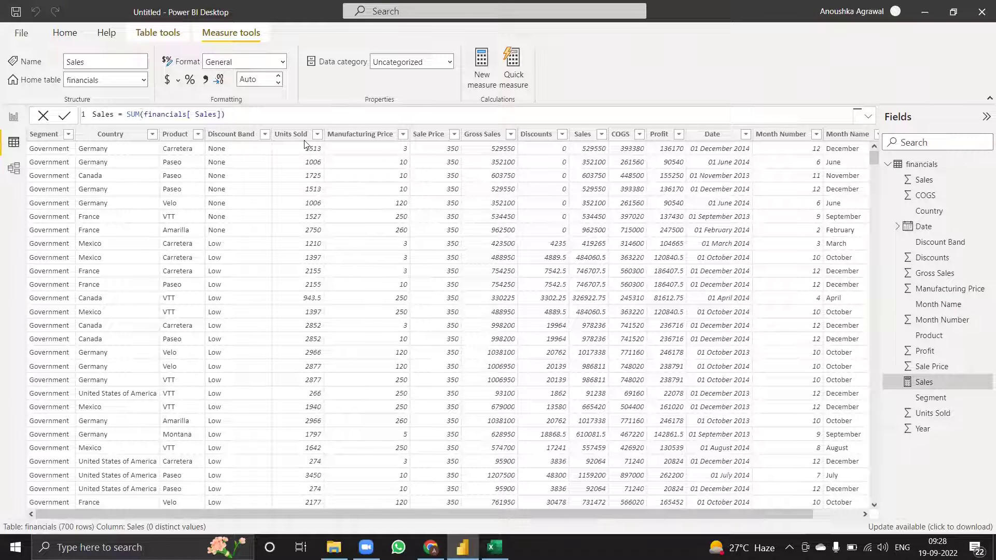
# Add another new measure to the financials table, naming it Min Max Highlight in its formula.
pyautogui.click(14, 118)
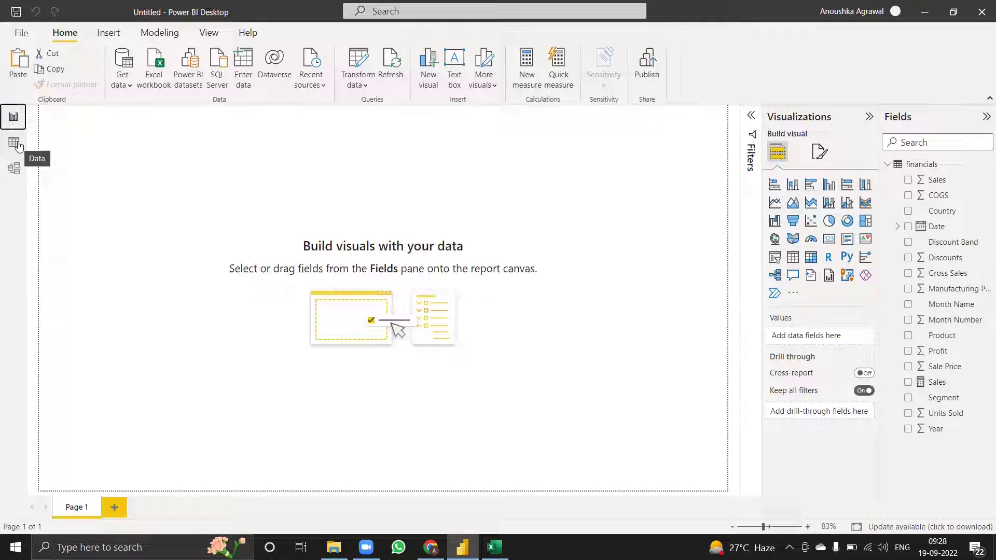
pyautogui.click(11, 144)
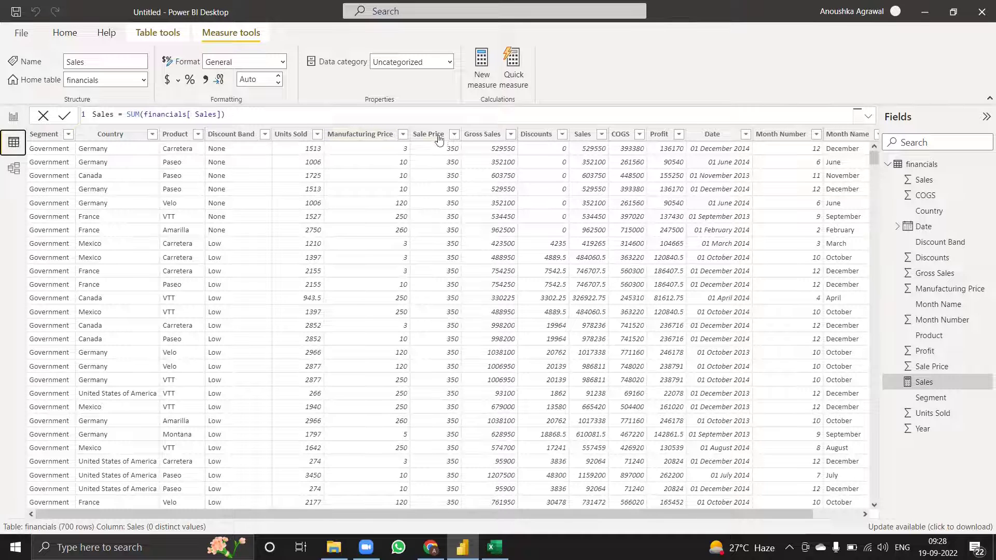
pyautogui.click(152, 31)
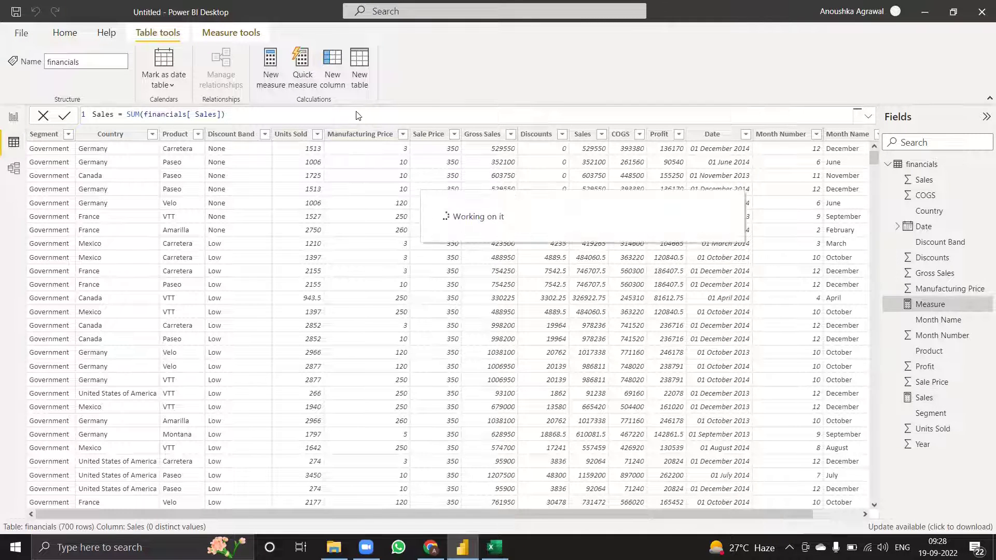
pyautogui.hotkey('ctrl', 'a')
pyautogui.write('M')
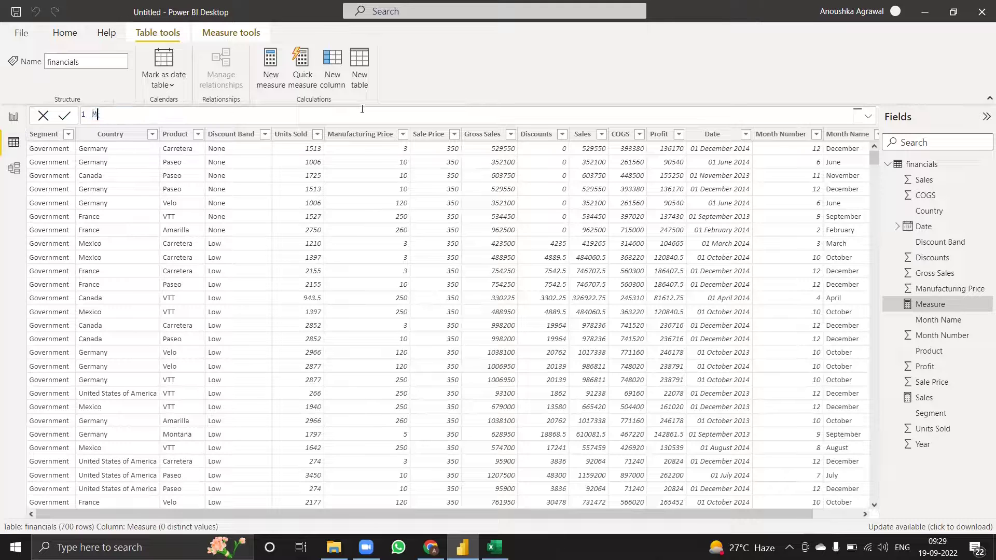
pyautogui.write('in Max Highlig')
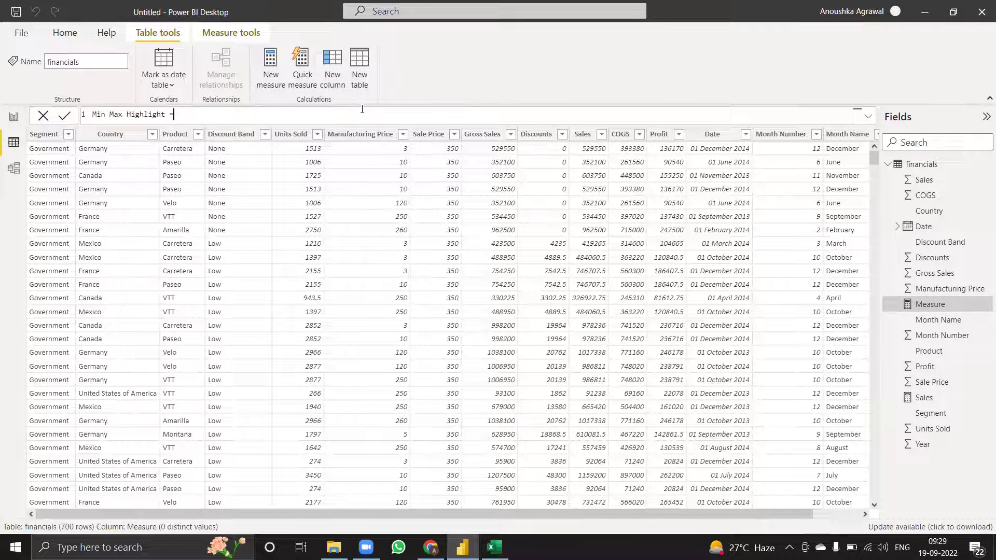
pyautogui.write('ht =')
# On a new formula line, declare the variable maxValue as MAXX over ALLSELECTED(financials[Date]).
pyautogui.hotkey('shift', 'Return')
pyautogui.write('var')
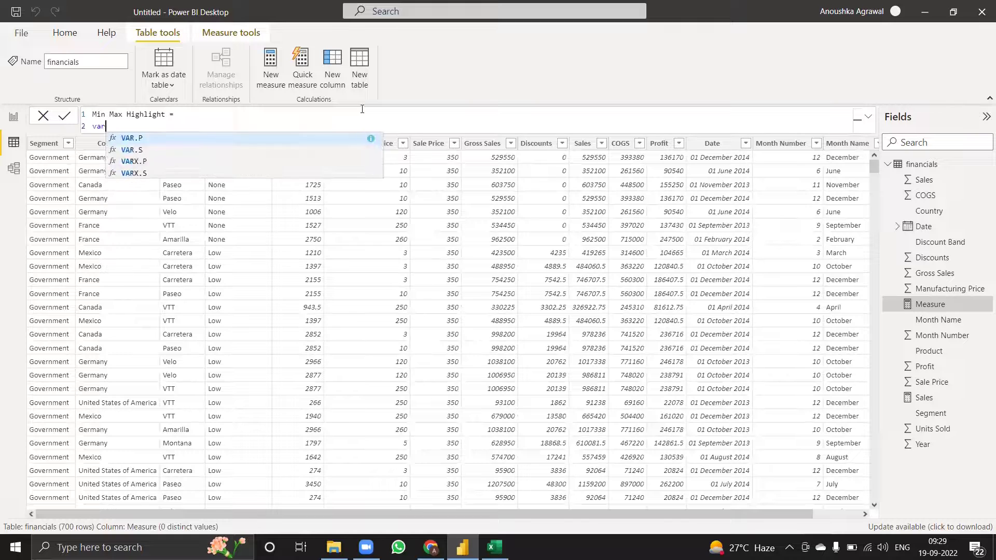
pyautogui.write(' maxValue = MAXX(')
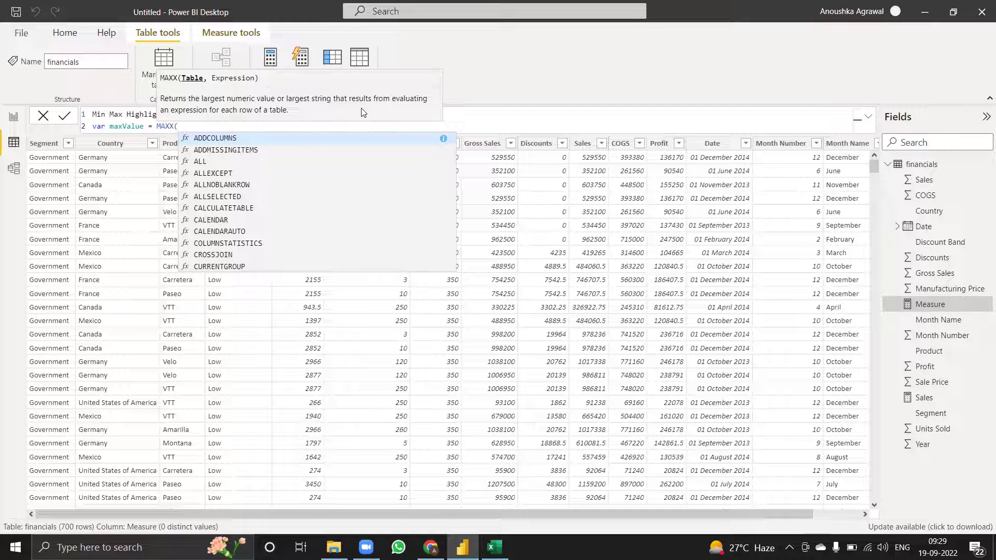
pyautogui.write('alls')
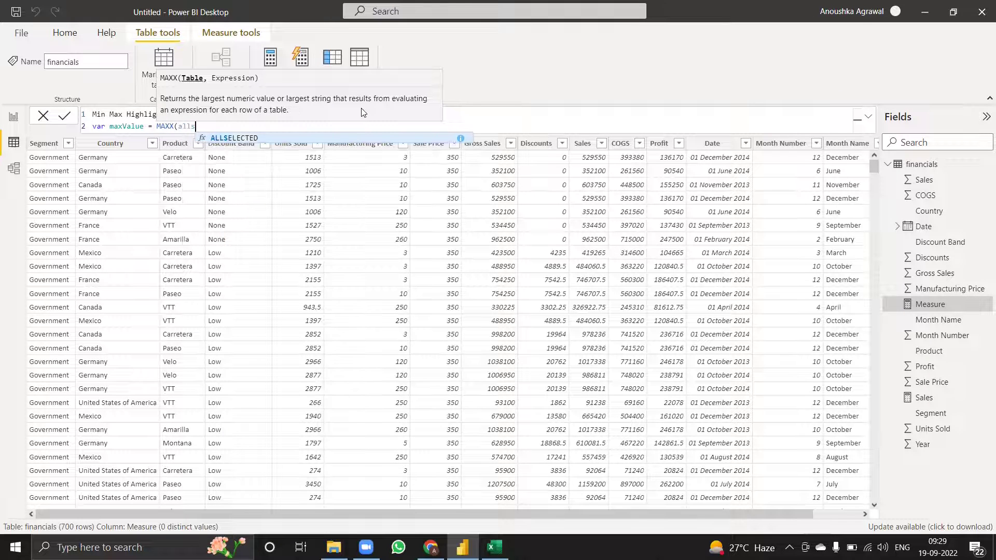
pyautogui.press('Tab')
pyautogui.write('da')
pyautogui.press('Tab')
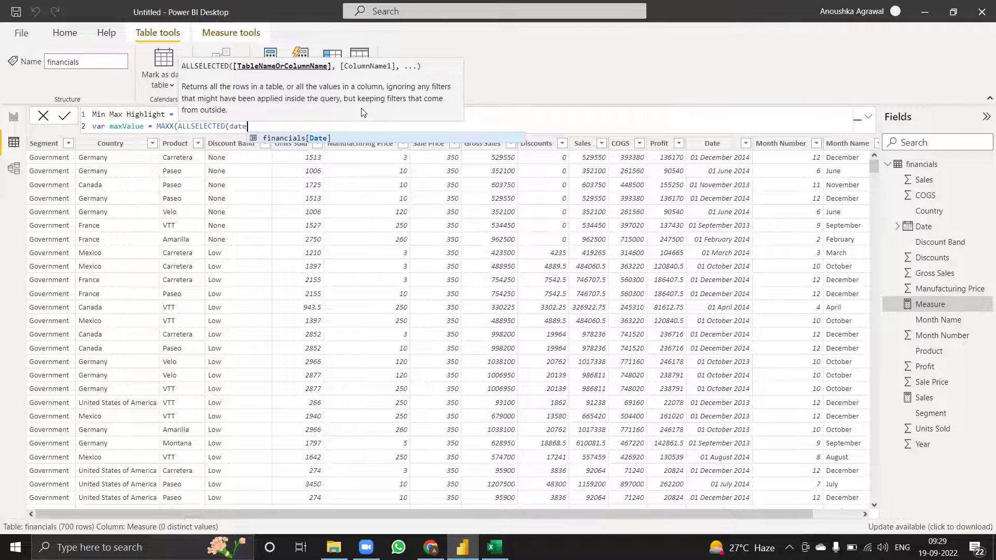
pyautogui.write('), ')
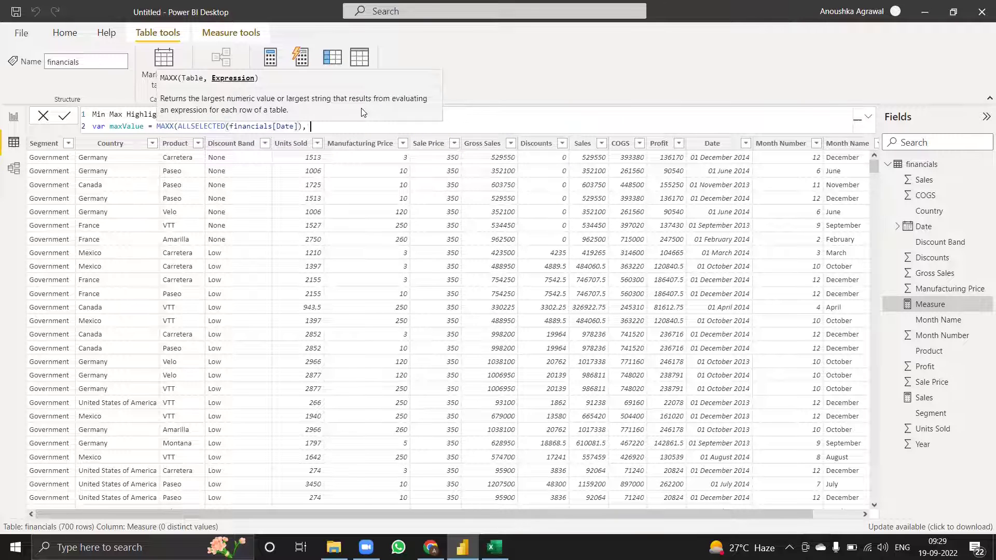
# Complete the maxValue MAXX formula with the expression CALCULATE(financials[Sales]).
pyautogui.write('cal')
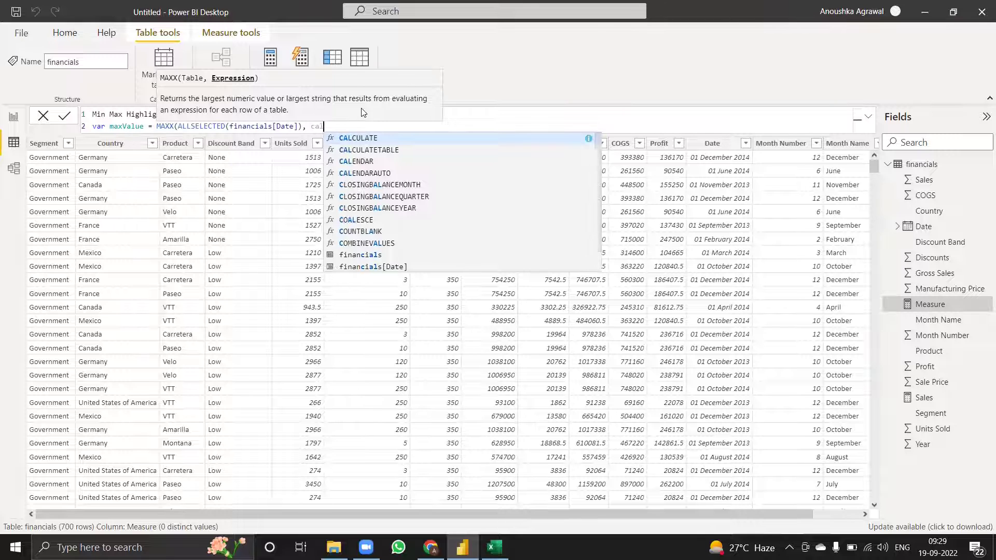
pyautogui.press('Tab')
pyautogui.write('sals')
pyautogui.press('Down')
pyautogui.press('Tab')
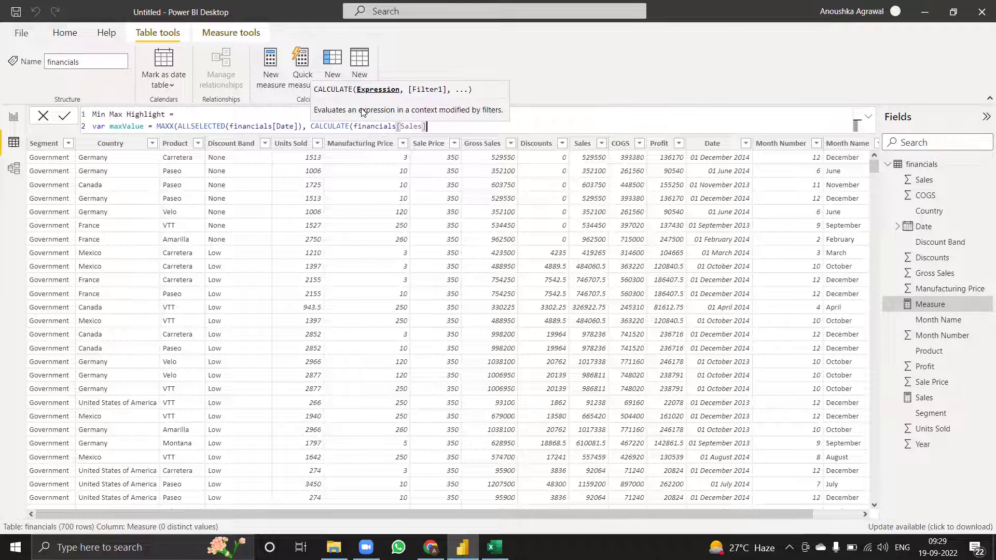
pyautogui.write('))')
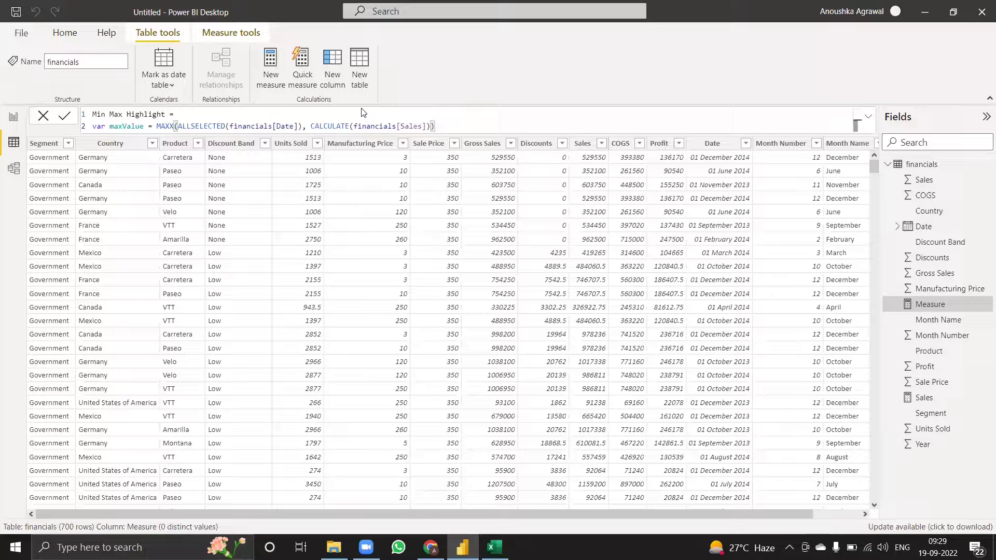
# Make the Min Max Highlight measure return maxValue and commit the formula.
pyautogui.hotkey('shift', 'Return')
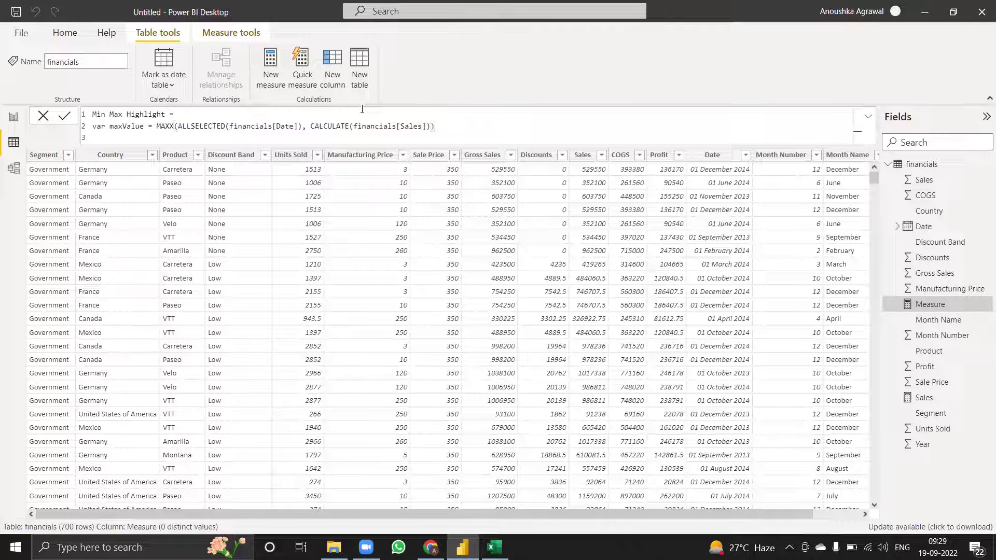
pyautogui.write('return')
pyautogui.hotkey('shift', 'Return')
pyautogui.write('max')
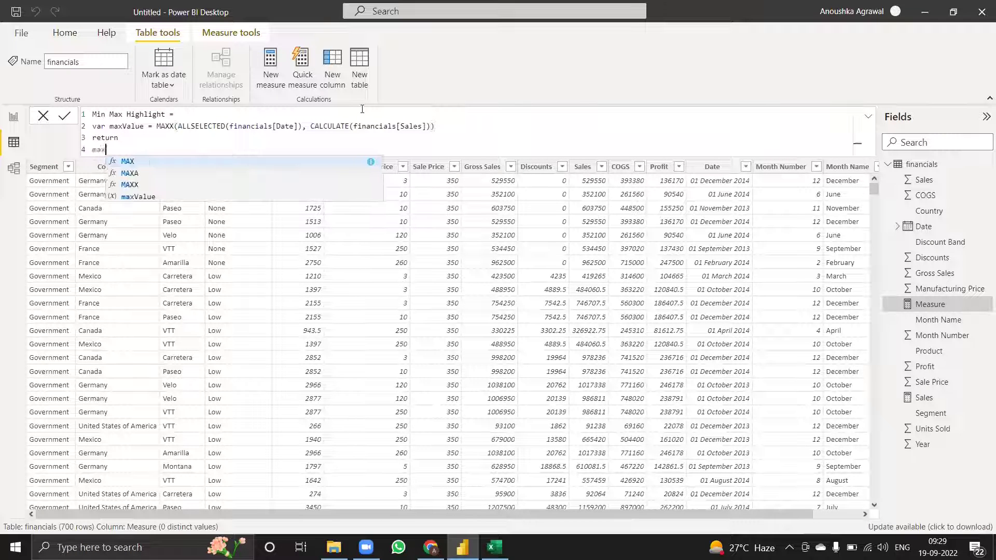
pyautogui.press('Down')
pyautogui.press('Down')
pyautogui.press('Down')
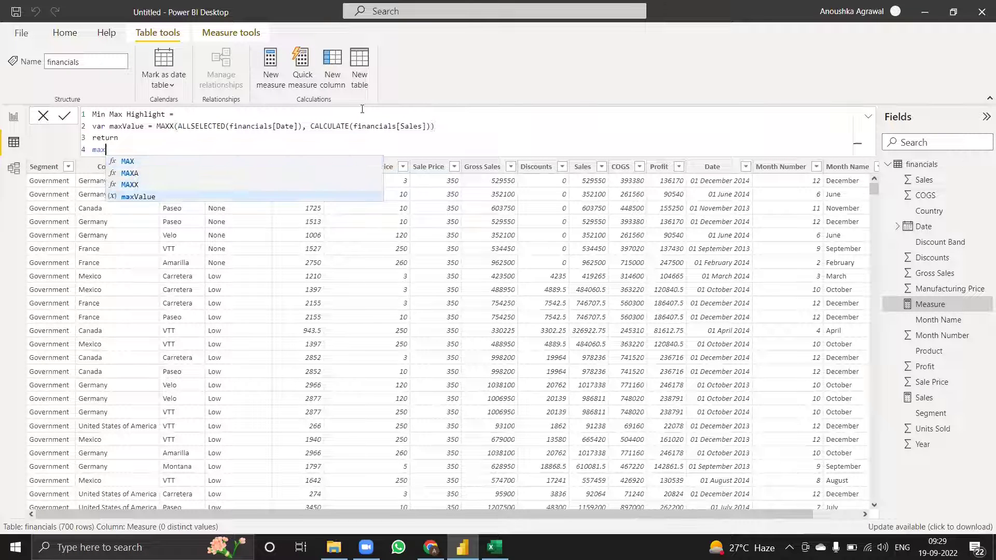
pyautogui.press('Tab')
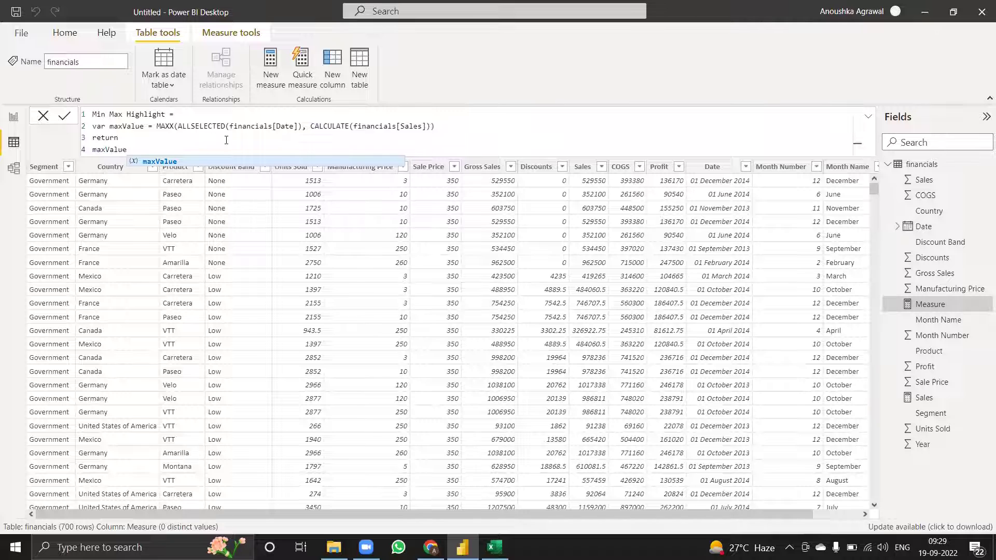
pyautogui.click(179, 138)
pyautogui.press('Return')
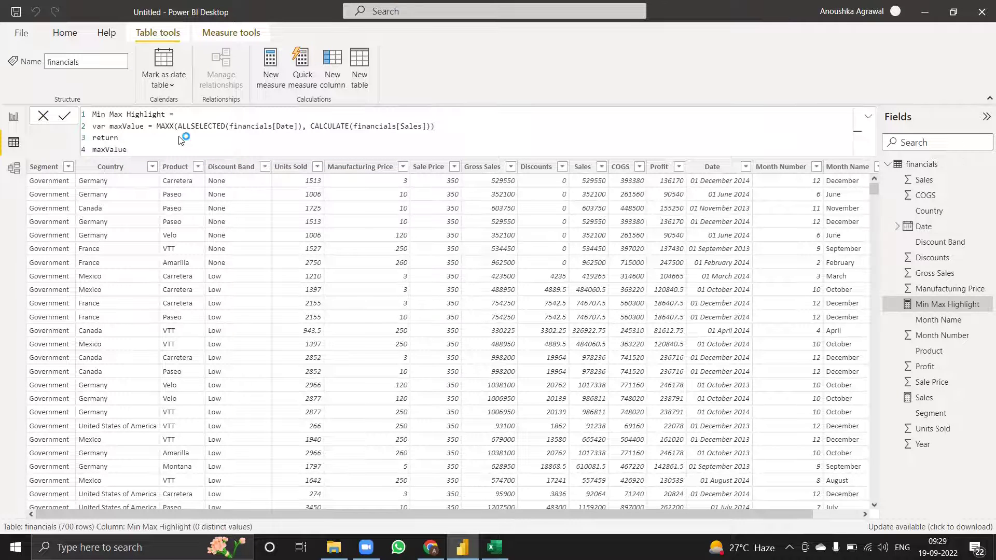
# On the report page, add a table visual containing the Sales and Min Max Highlight measures.
pyautogui.click(13, 117)
pyautogui.click(273, 271)
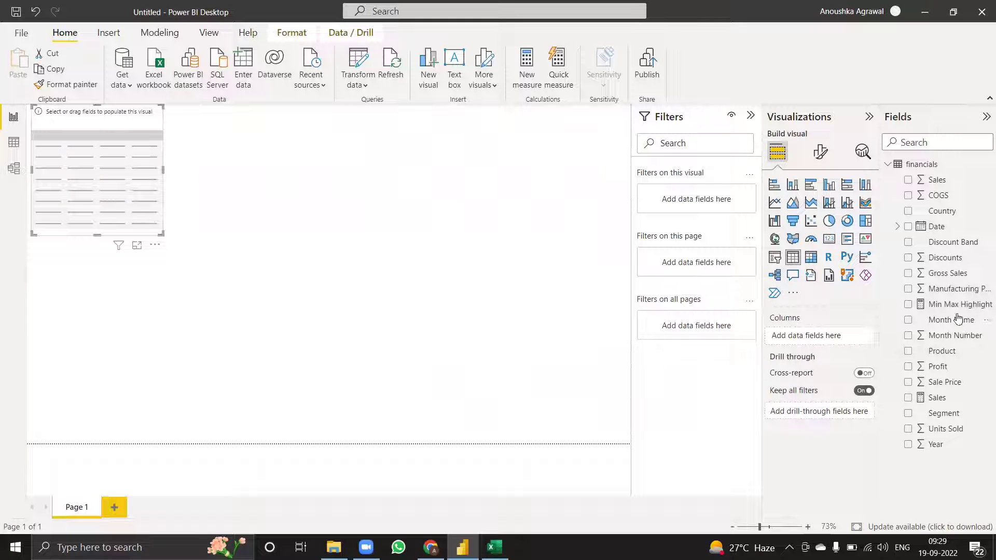
pyautogui.moveTo(887, 359); pyautogui.dragTo(838, 336)
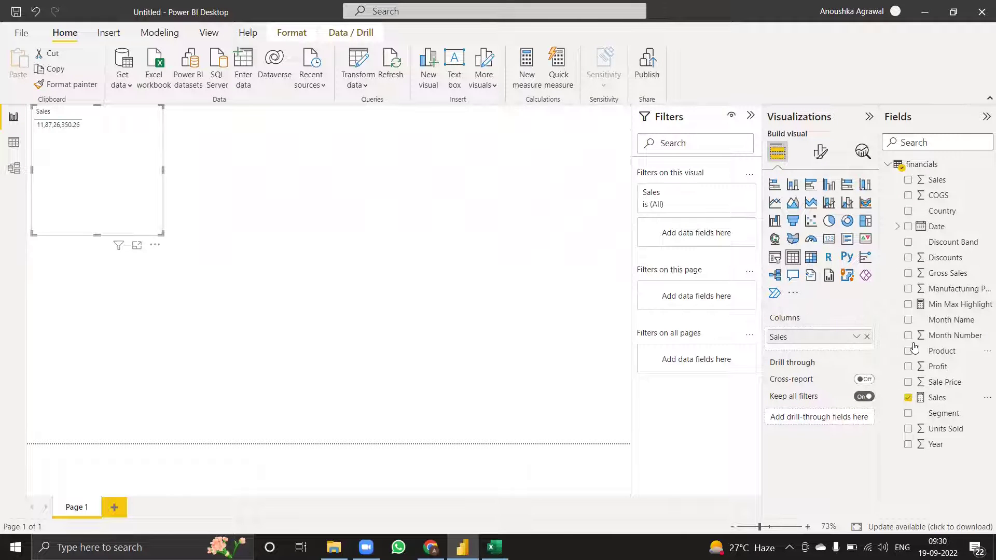
pyautogui.moveTo(928, 305); pyautogui.dragTo(818, 347)
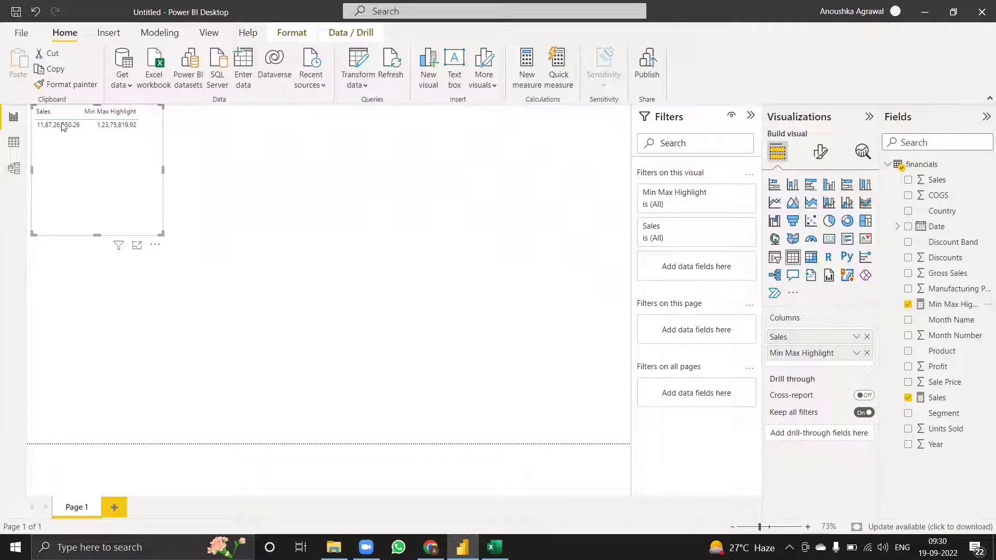
# Add Date between Sales and Min Max Highlight as plain dates instead of the date hierarchy, and enlarge the table visual.
pyautogui.moveTo(970, 228); pyautogui.dragTo(857, 353)
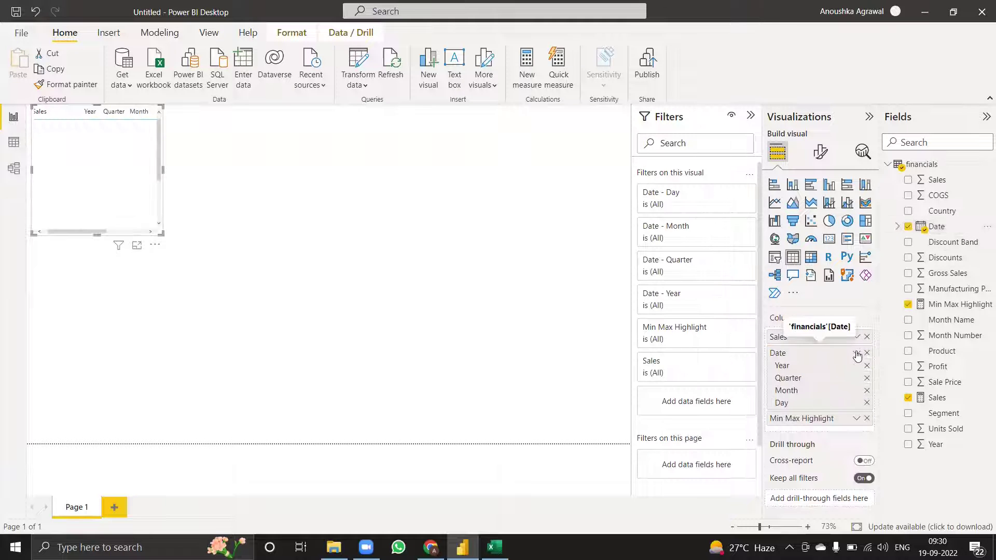
pyautogui.click(856, 353)
pyautogui.click(888, 419)
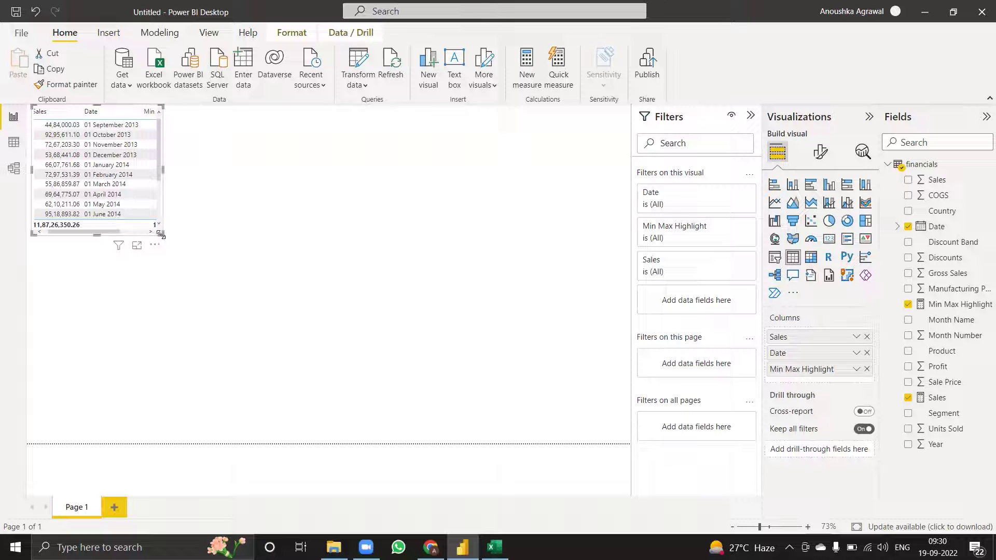
pyautogui.moveTo(163, 234); pyautogui.dragTo(334, 352)
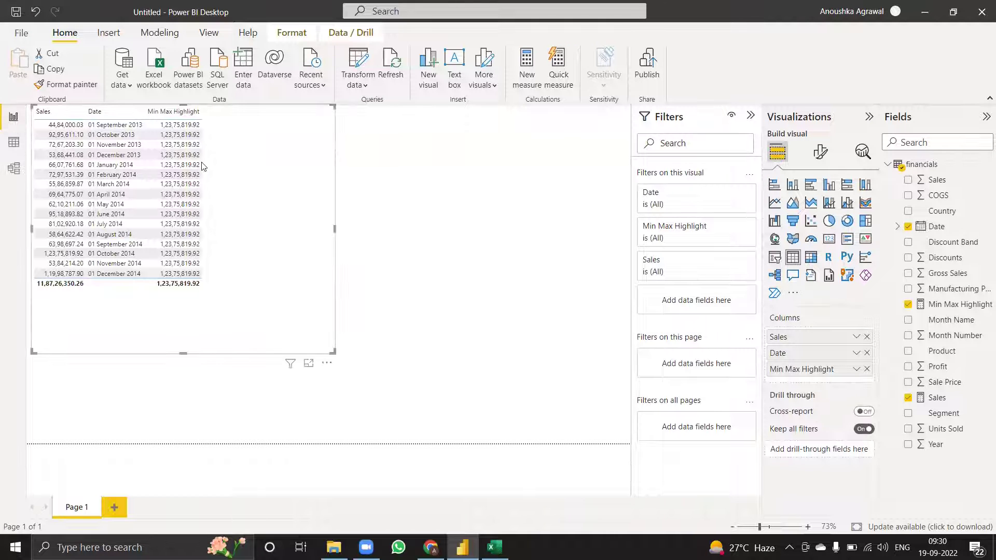
# Back in the Min Max Highlight formula, start declaring a variable minValue on a new line below maxValue.
pyautogui.click(14, 141)
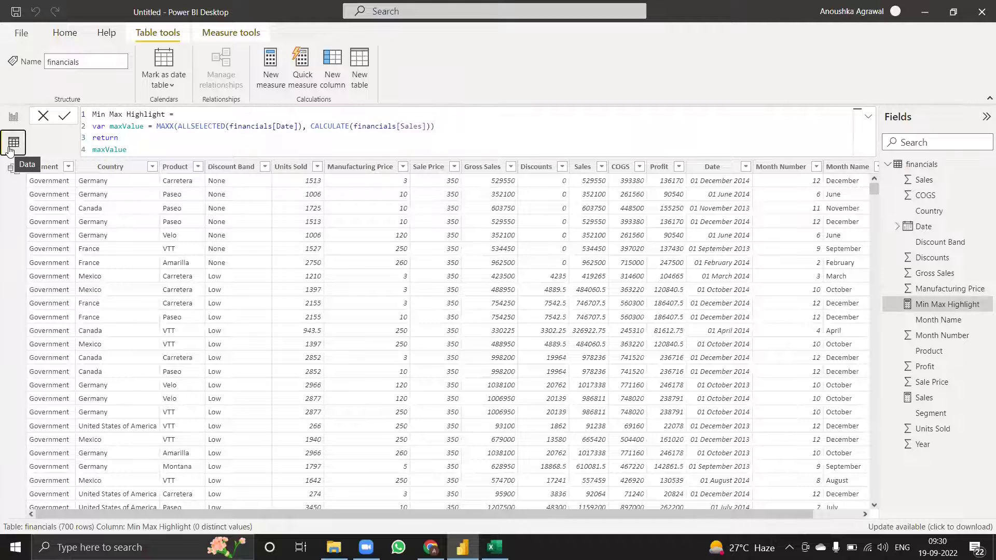
pyautogui.click(13, 118)
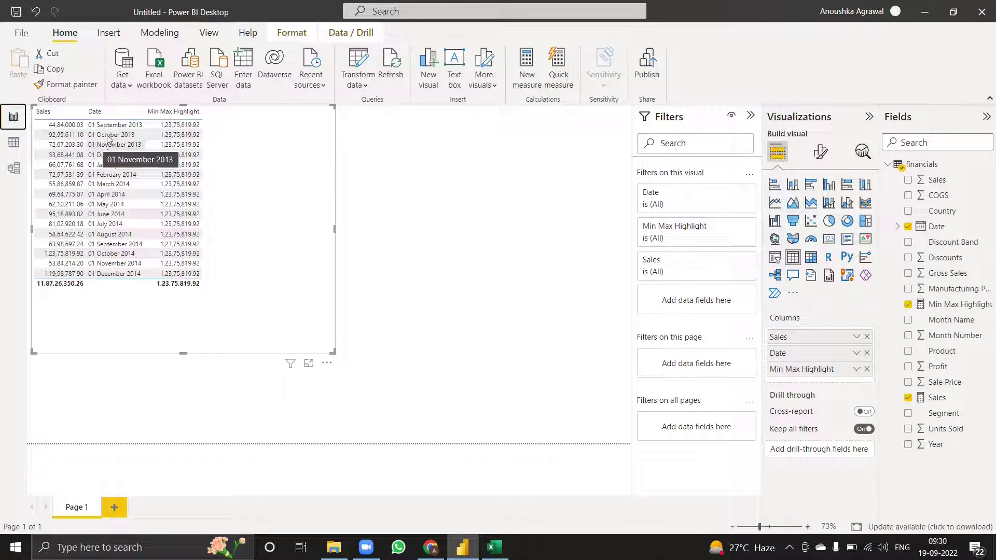
pyautogui.click(13, 142)
pyautogui.click(473, 124)
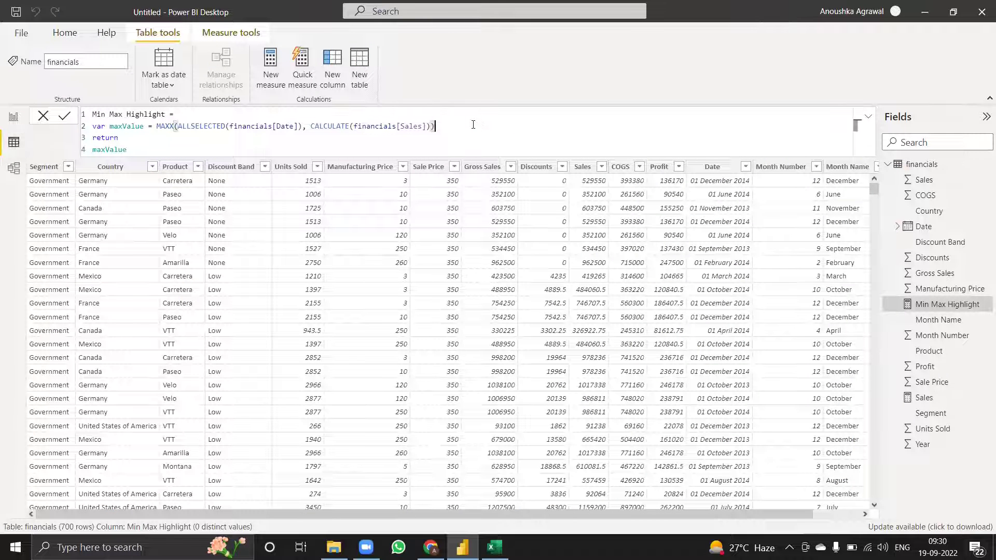
pyautogui.hotkey('shift', 'Return')
pyautogui.write('var')
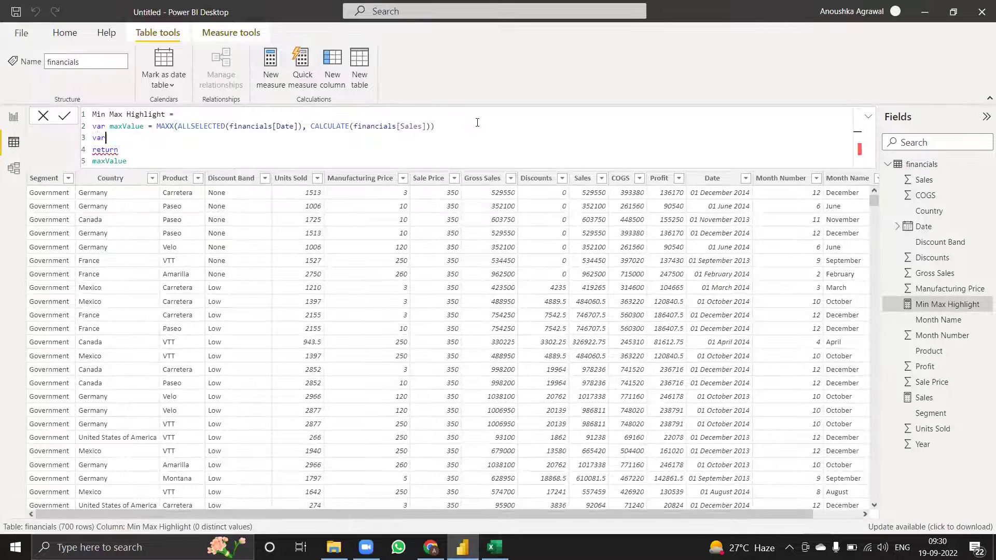
pyautogui.write(' minValue = ')
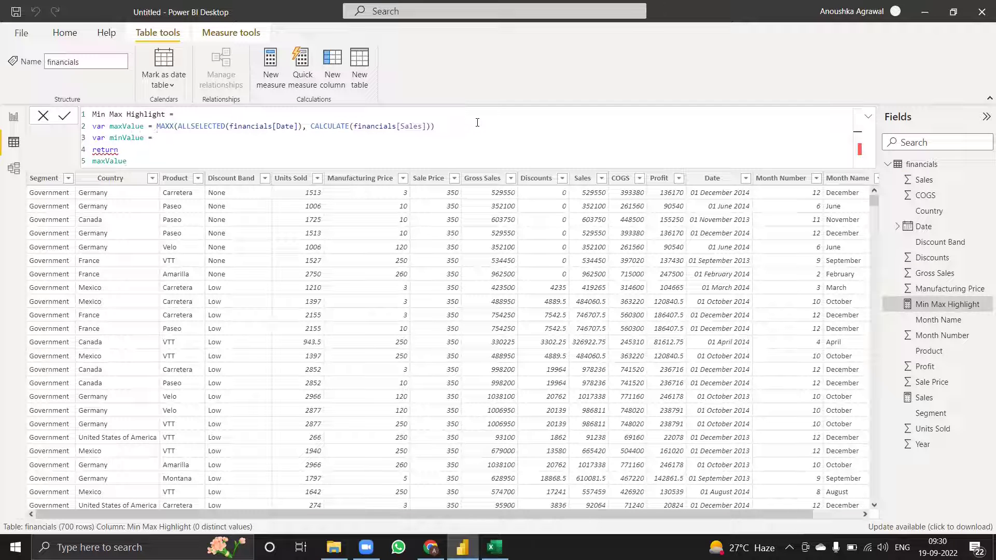
# Assign minValue a MINX function with ALLSELECTED(financials[Date]) as its table argument.
pyautogui.write('minx')
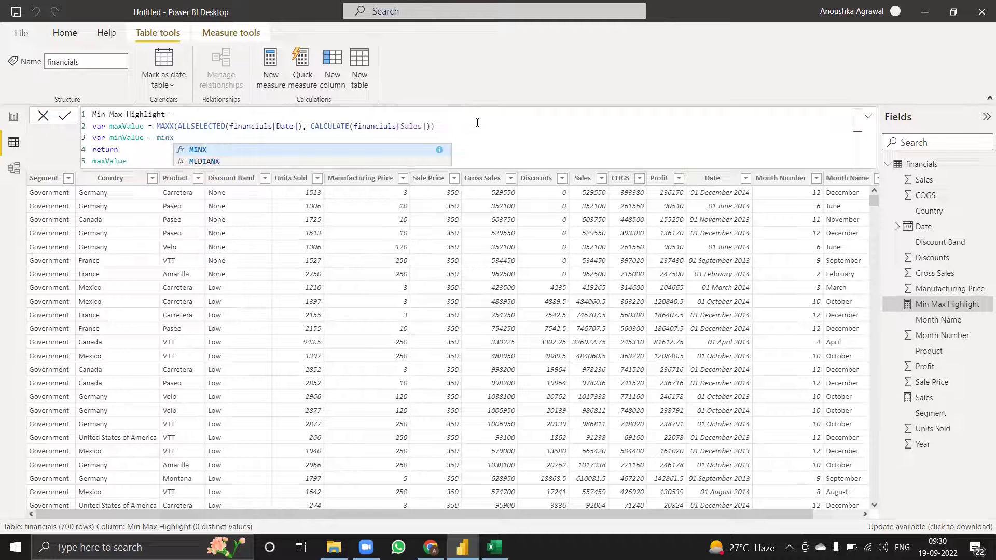
pyautogui.press('Tab')
pyautogui.write('all')
pyautogui.press('Down')
pyautogui.press('Down')
pyautogui.press('Down')
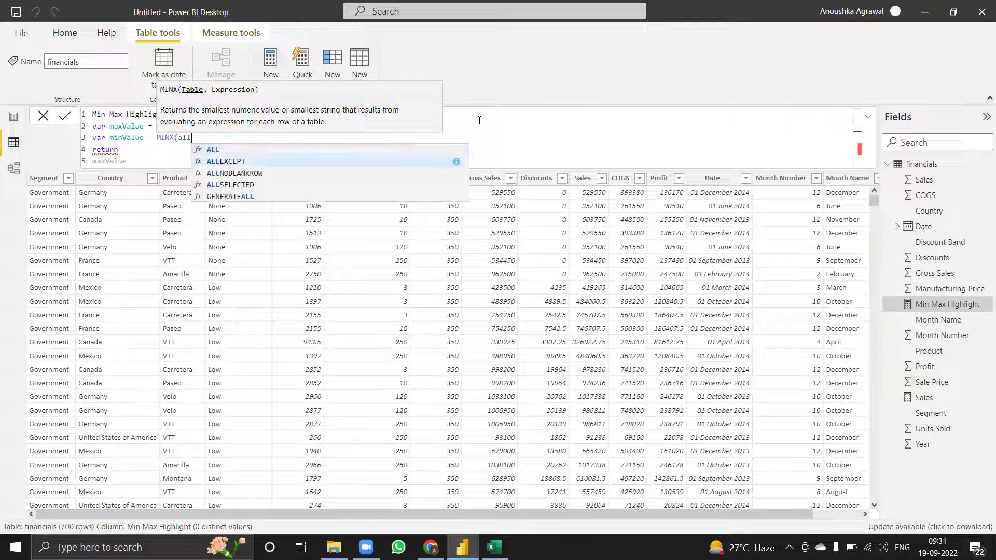
pyautogui.press('Tab')
pyautogui.write('da')
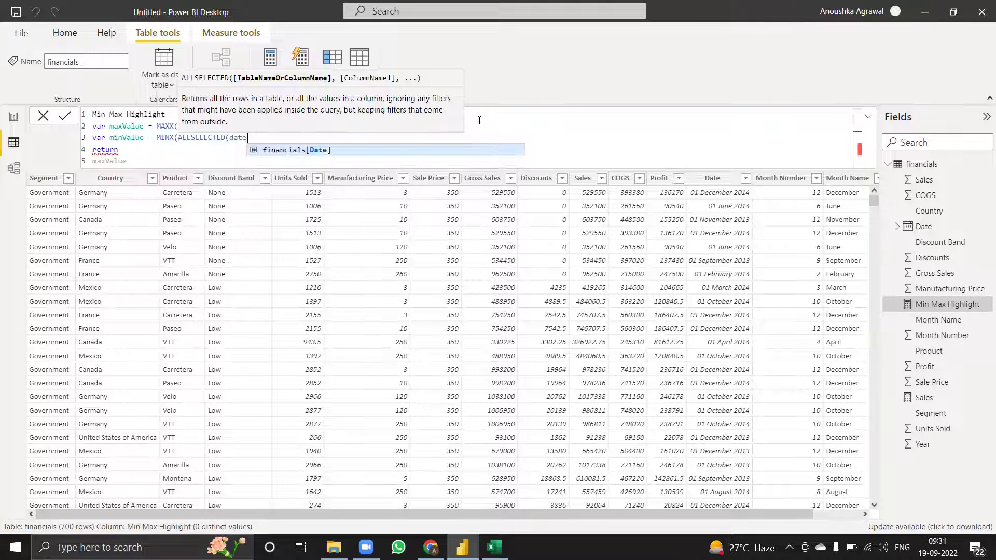
pyautogui.press('Tab')
# Complete the minValue MINX formula with the expression CALCULATE(financials[Sales]).
pyautogui.write('), calc')
pyautogui.press('Tab')
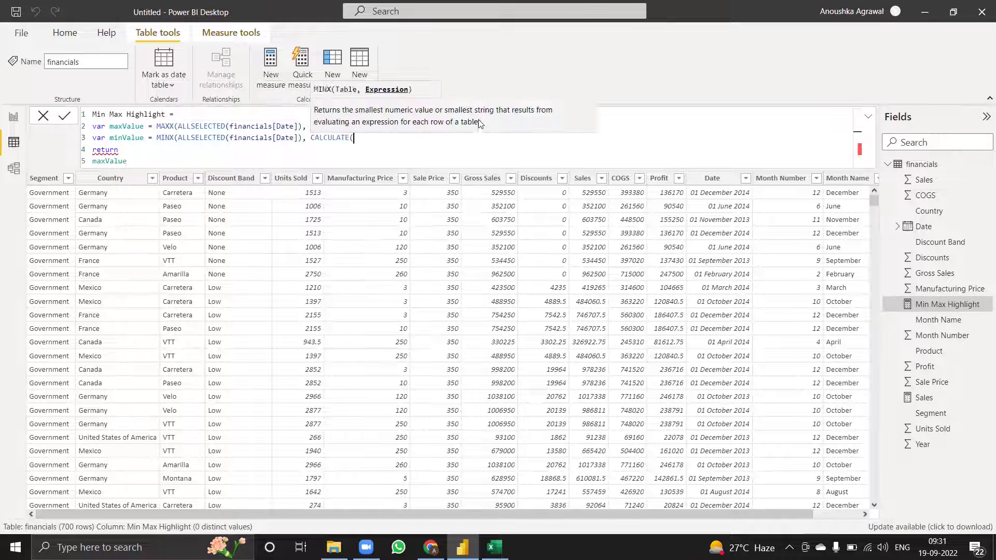
pyautogui.write('financials[Sales]')
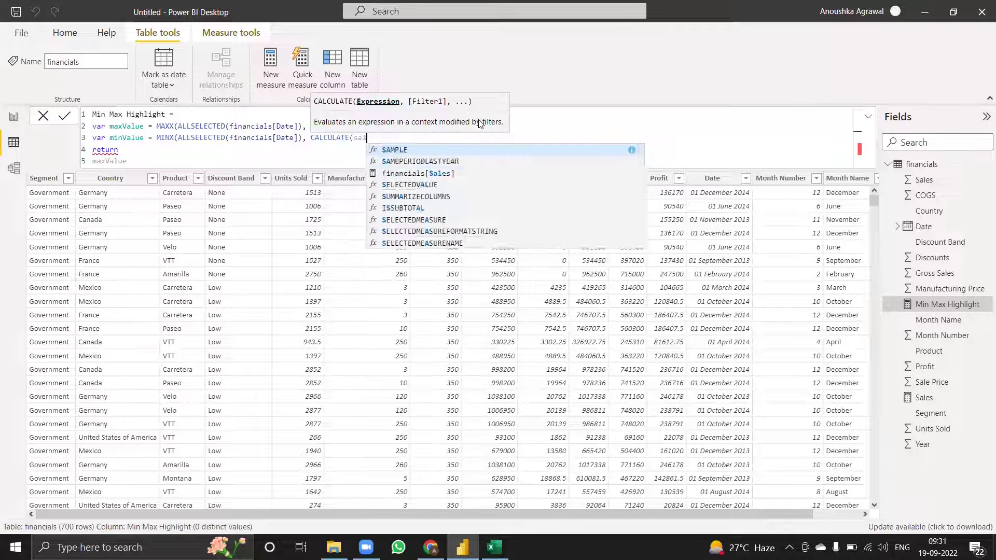
pyautogui.write('))')
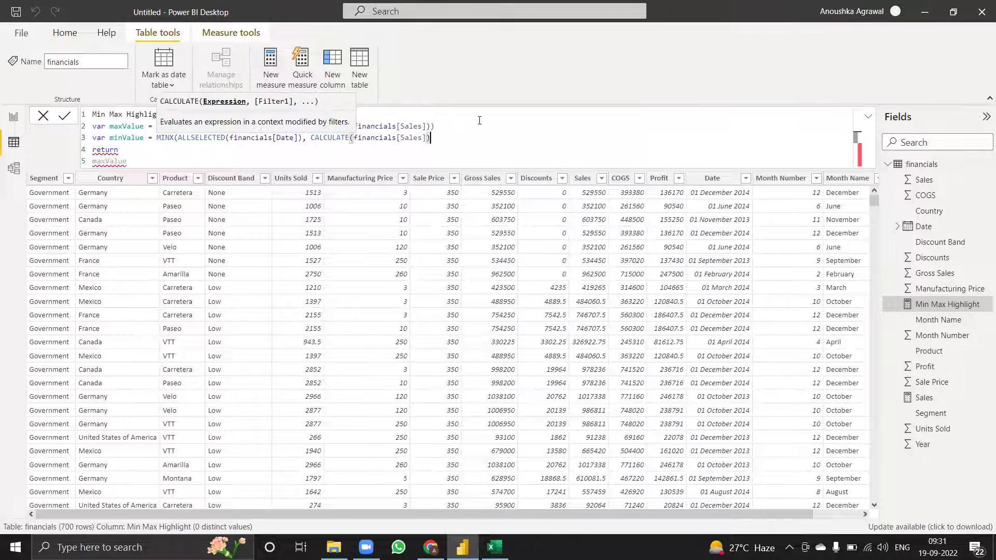
# Replace the returned maxValue with a SWITCH function that has TRUE() as its expression.
pyautogui.click(157, 160)
pyautogui.press('BackSpace')
pyautogui.press('BackSpace')
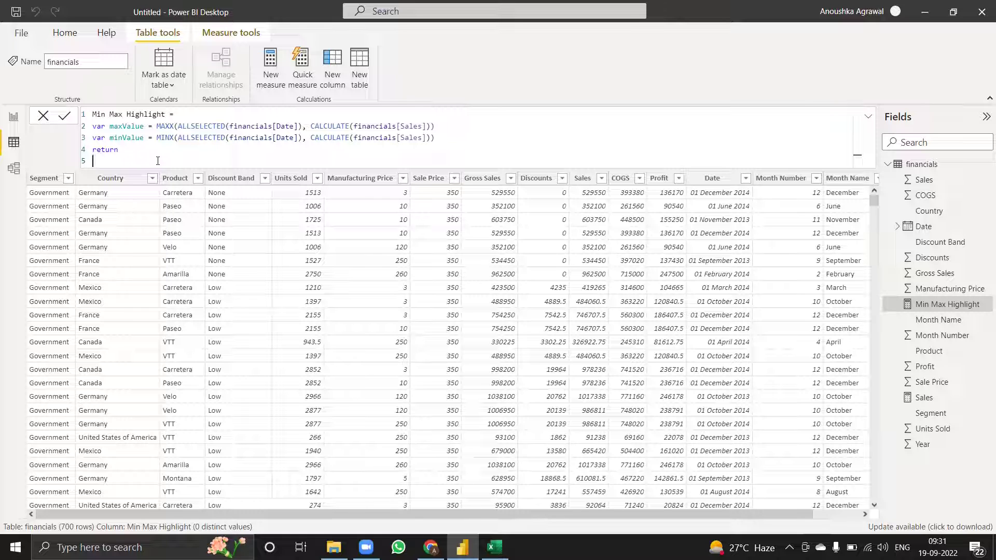
pyautogui.write('s')
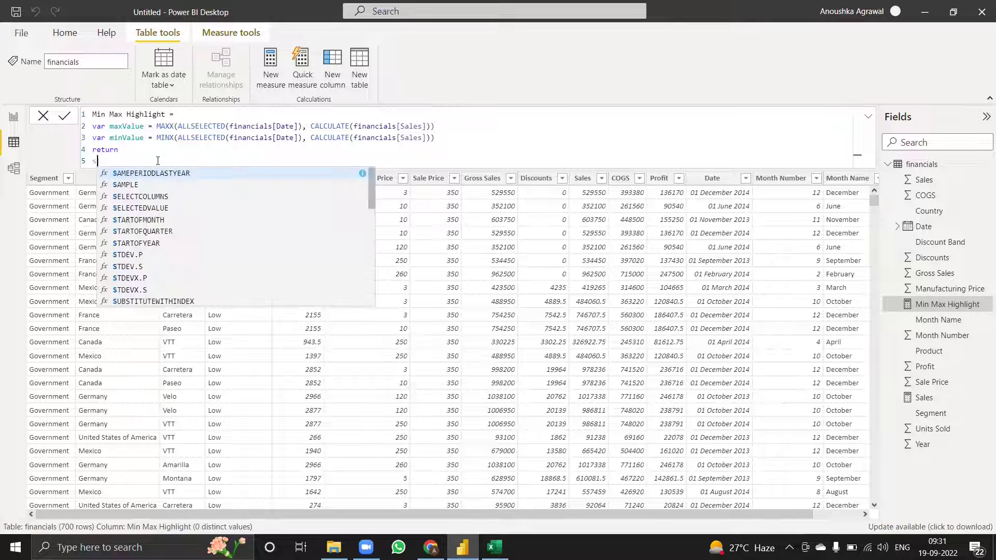
pyautogui.write('witch(true')
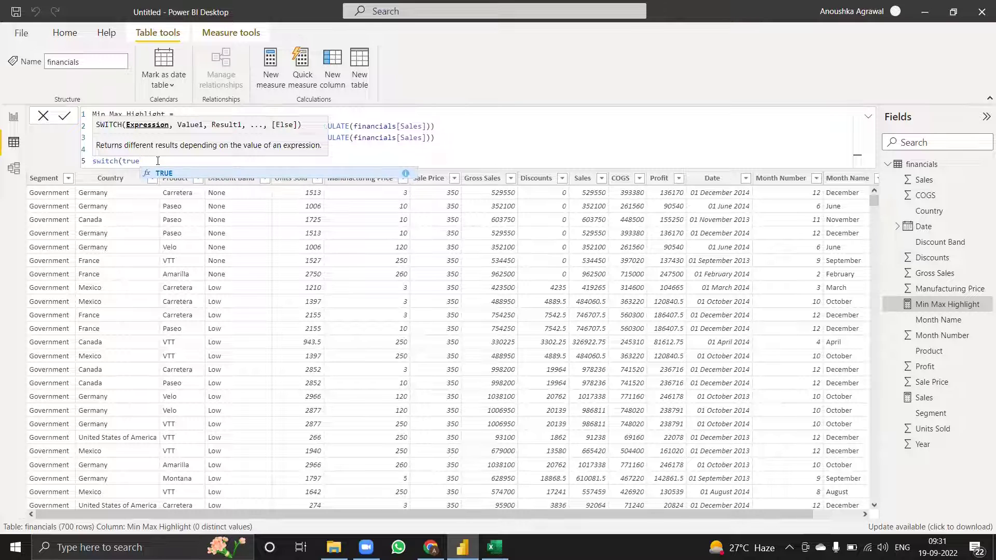
pyautogui.press('Tab')
pyautogui.write(')')
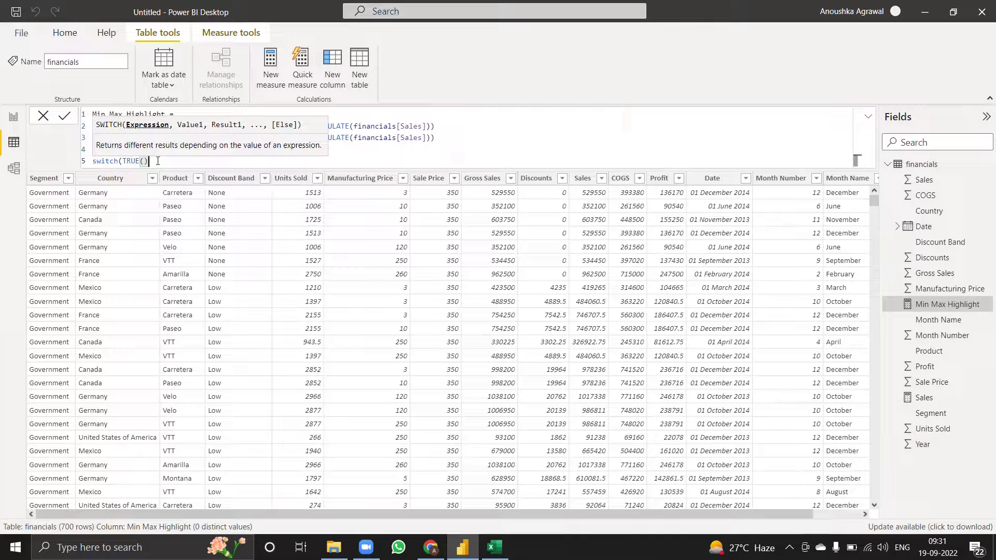
pyautogui.write(',')
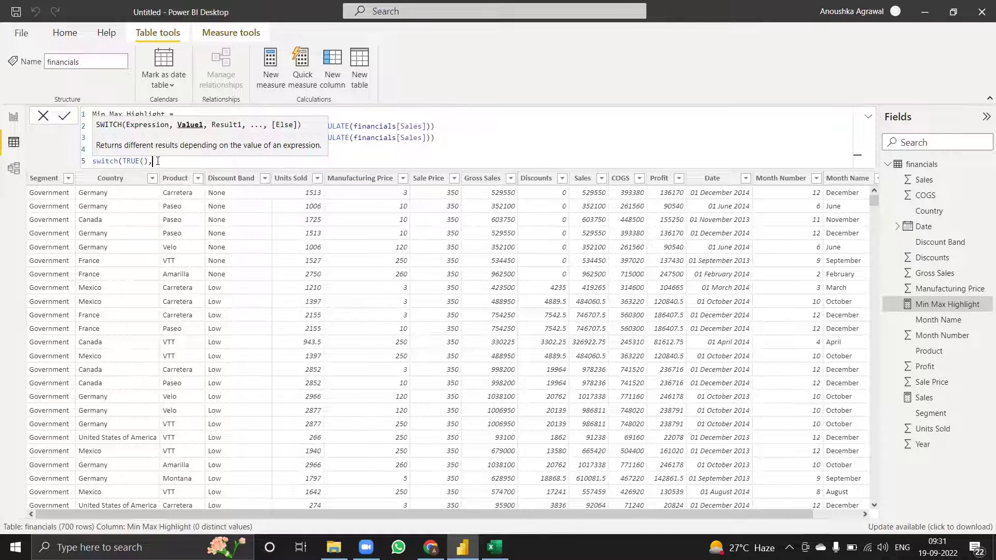
# On a new line, add the first SWITCH condition testing whether [Sales] equals maxValue.
pyautogui.hotkey('shift', 'Return')
pyautogui.write('sales')
pyautogui.press('Tab')
pyautogui.write('=')
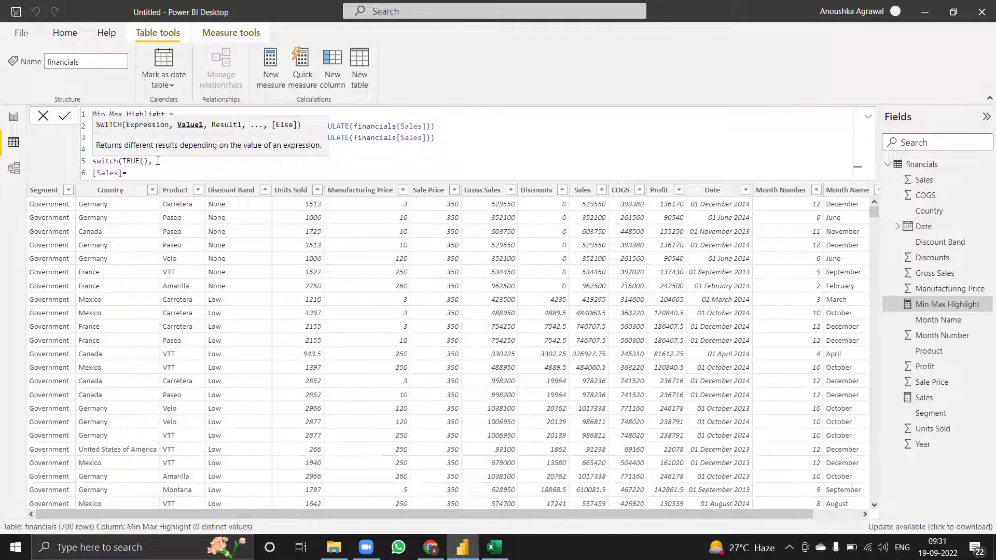
pyautogui.write('max')
pyautogui.press('Down')
pyautogui.press('Down')
pyautogui.press('Down')
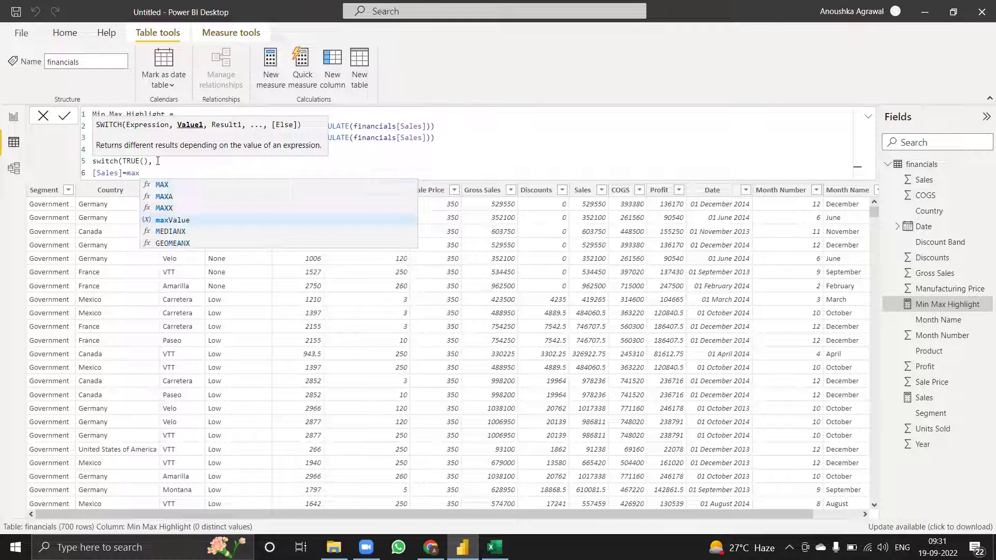
pyautogui.press('Tab')
# Set maxValue as the result of the first SWITCH condition.
pyautogui.write(', max')
pyautogui.press('Down')
pyautogui.press('Down')
pyautogui.press('Down')
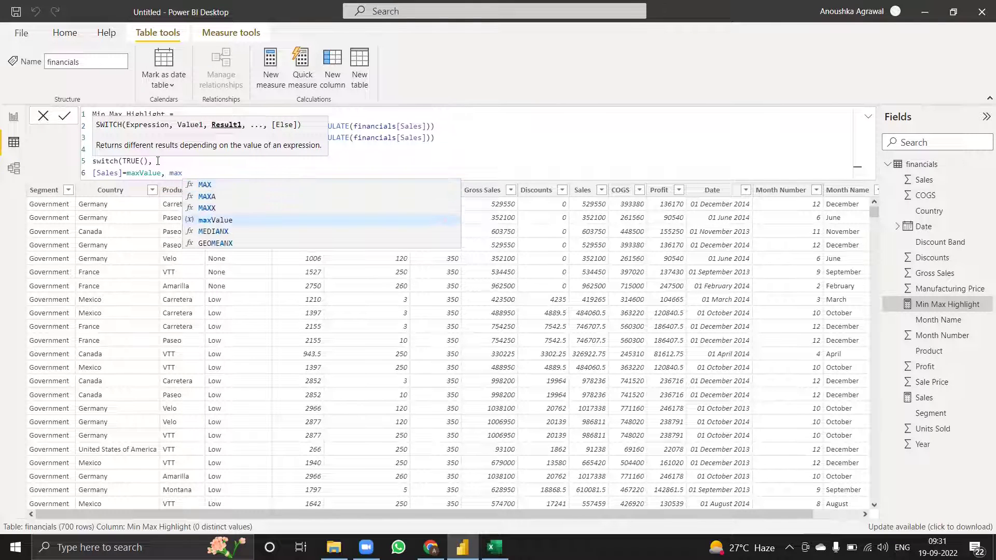
pyautogui.press('Tab')
pyautogui.write(',')
# On a new line, add a second SWITCH condition testing whether [Sales] equals minValue, with minValue as its result.
pyautogui.hotkey('shift', 'Return')
pyautogui.write('sales')
pyautogui.press('Tab')
pyautogui.write('= minv')
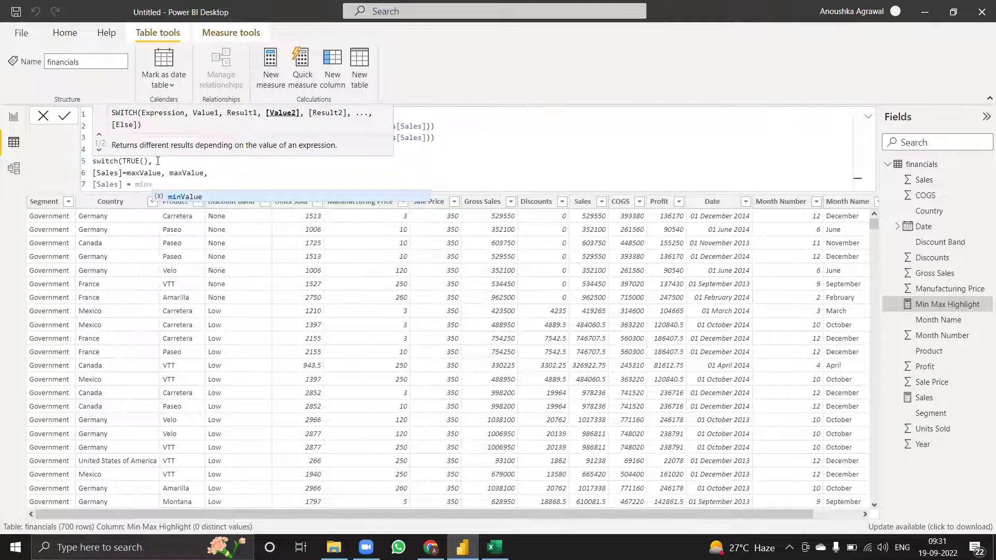
pyautogui.press('Tab')
pyautogui.write(', m')
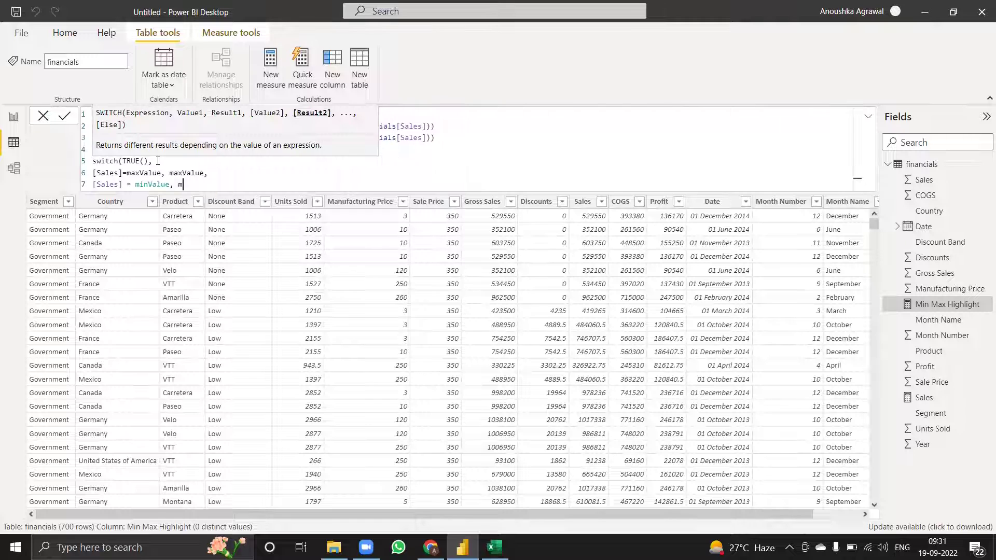
pyautogui.write('in(')
pyautogui.write('va')
pyautogui.press('Tab')
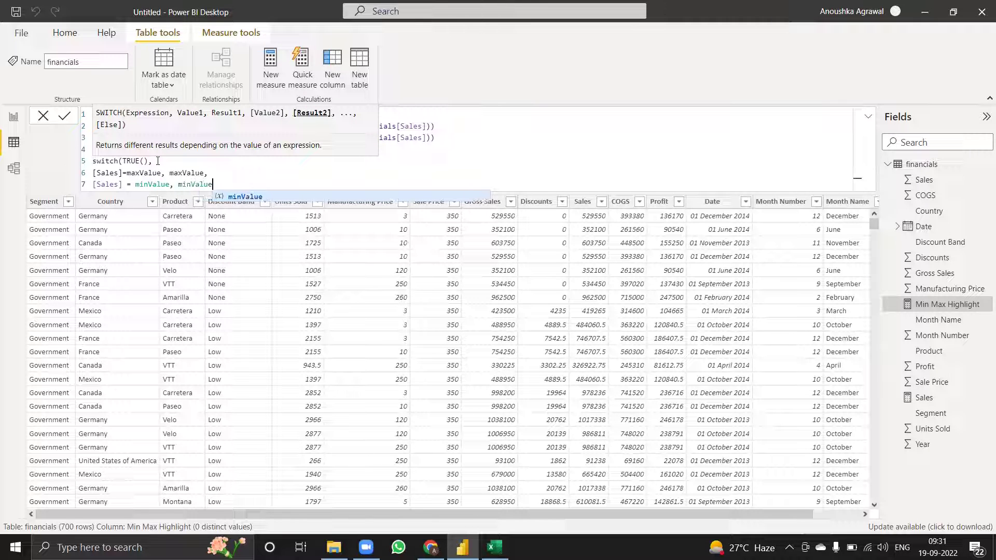
pyautogui.write(',')
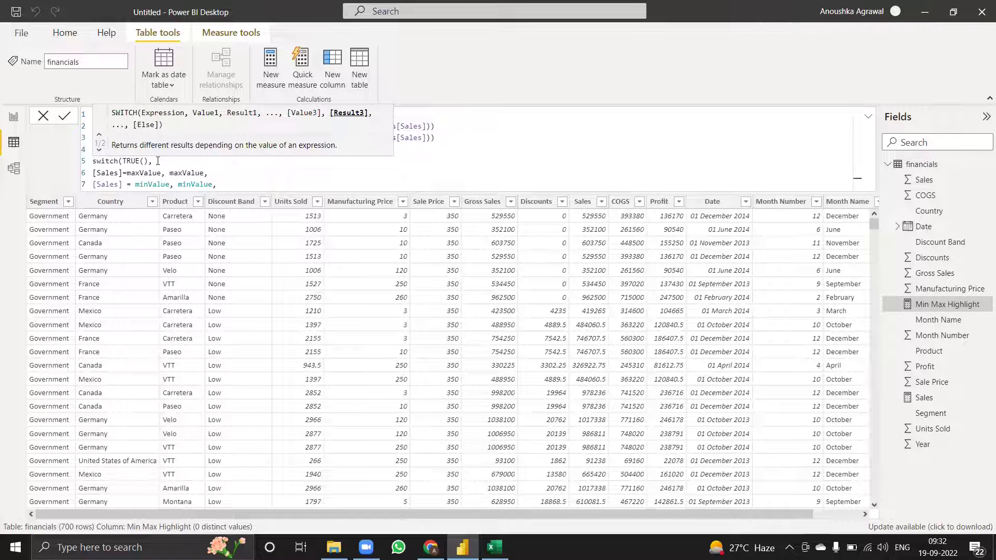
# Add BLANK() as the SWITCH fallback result, close the function on its own line, and commit the Min Max Highlight measure.
pyautogui.hotkey('shift', 'Return')
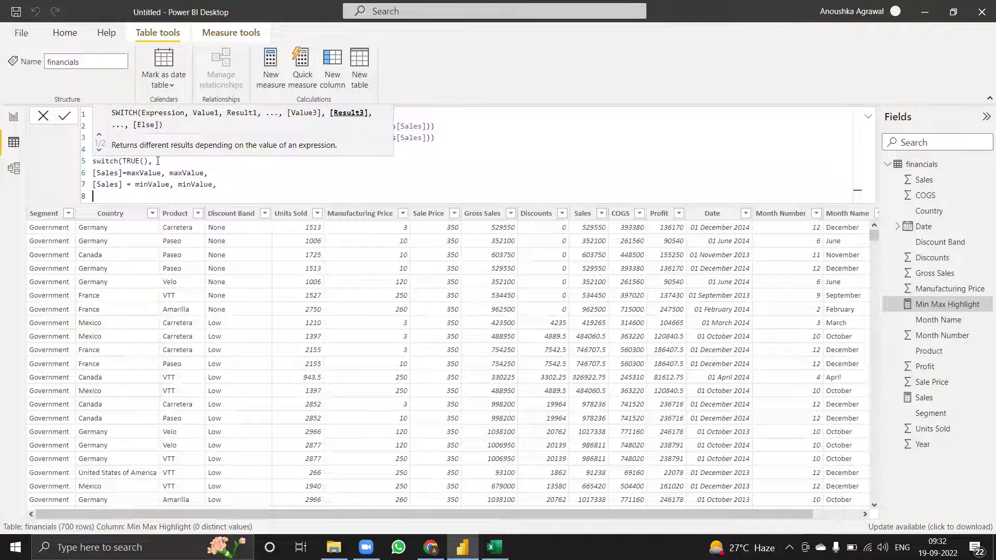
pyautogui.write('blank')
pyautogui.press('Tab')
pyautogui.write(')')
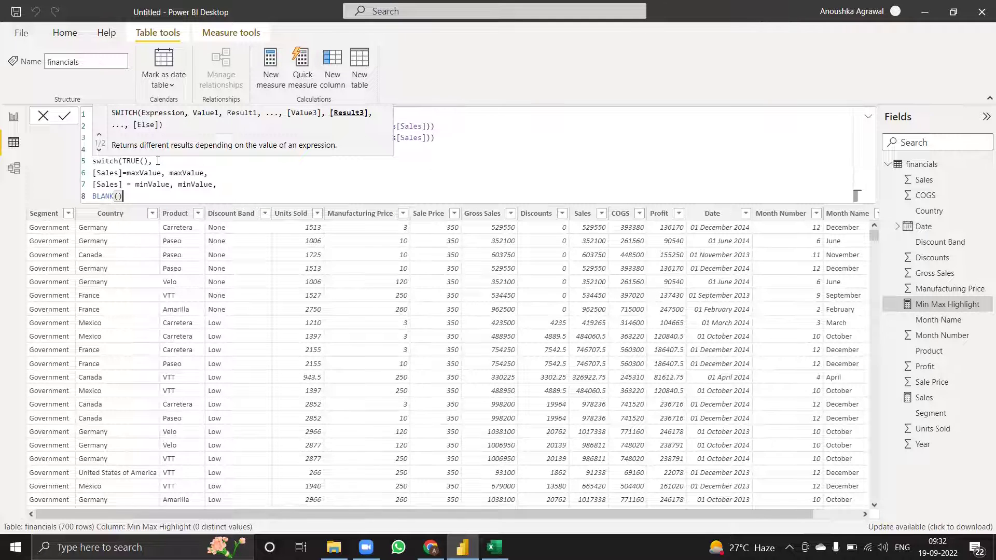
pyautogui.hotkey('shift', 'Return')
pyautogui.write(')')
pyautogui.press('Return')
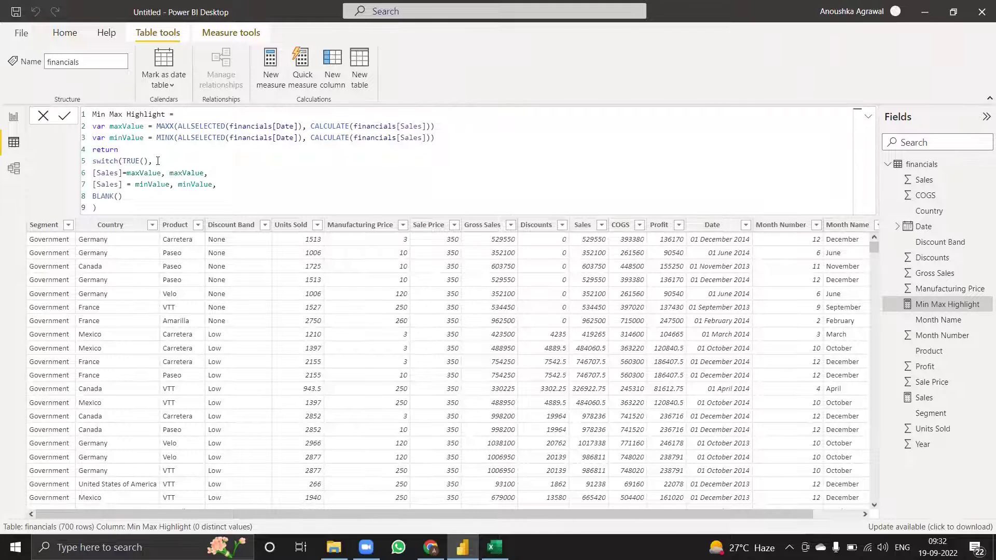
# Check the Min Max Highlight values in the report page's table, and review the sample report on the Workout Wednesday page in Chrome.
pyautogui.click(13, 116)
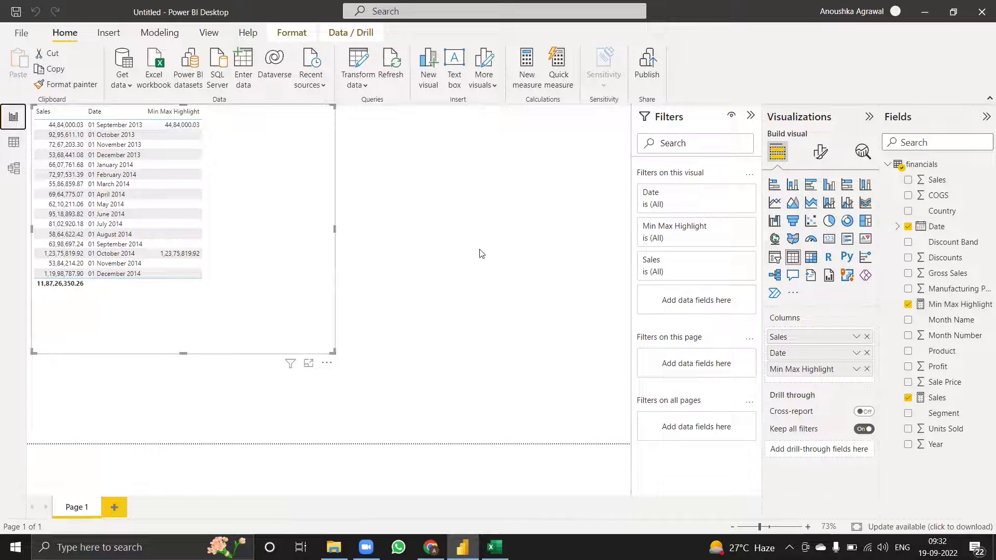
pyautogui.click(270, 412)
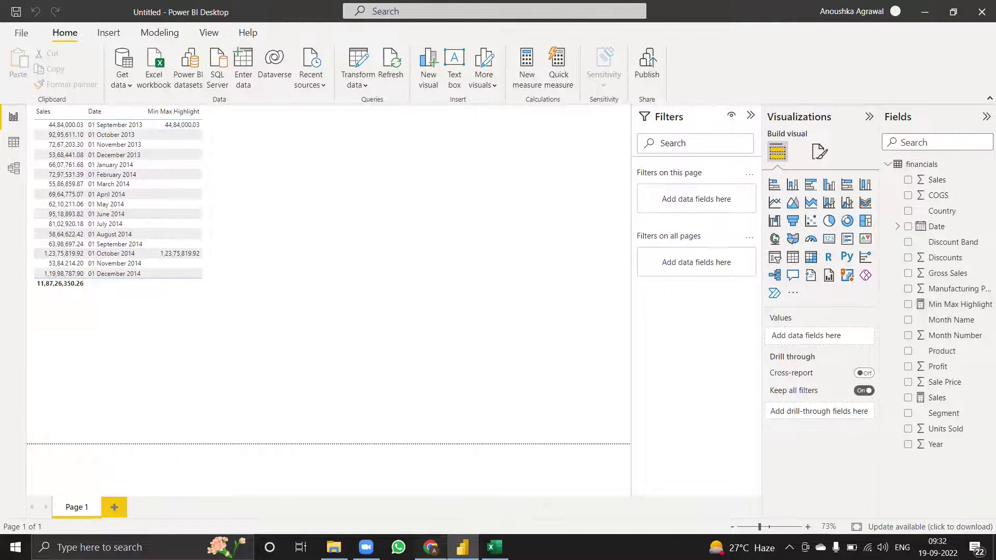
pyautogui.click(430, 547)
pyautogui.scroll(5, 380, 404)
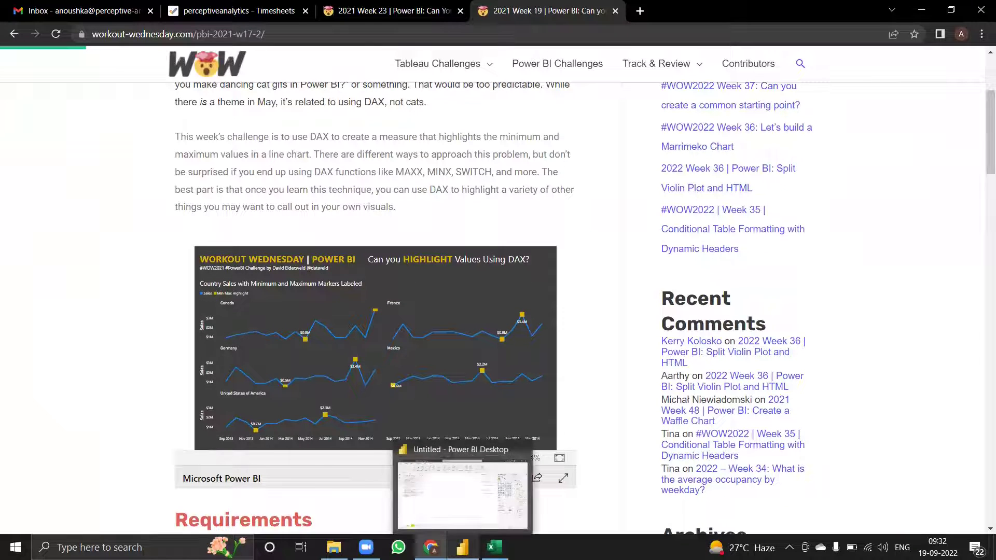
# Return to Power BI Desktop, add a new report page, and insert a line chart enlarged to fill the page.
pyautogui.click(462, 548)
pyautogui.click(111, 507)
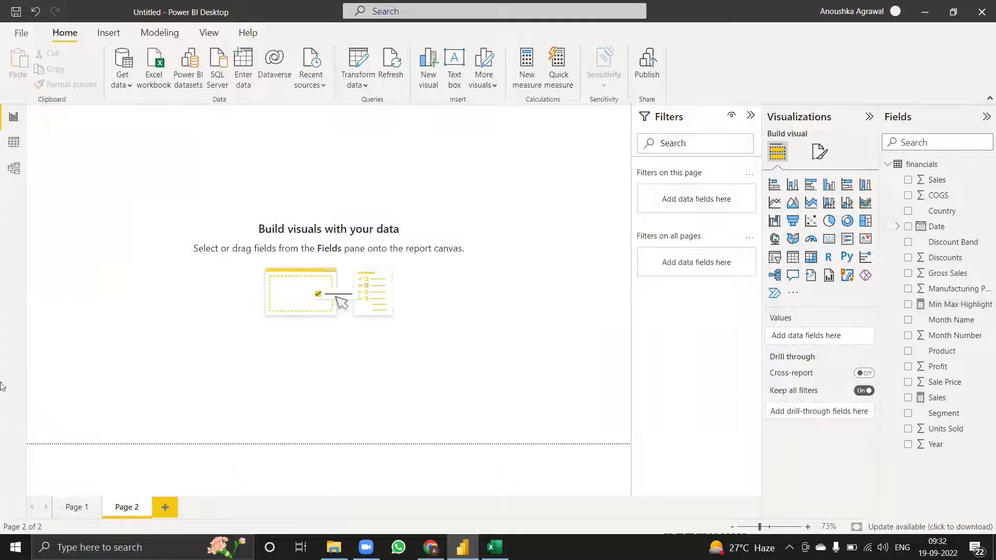
pyautogui.click(774, 202)
pyautogui.moveTo(162, 233); pyautogui.dragTo(629, 444)
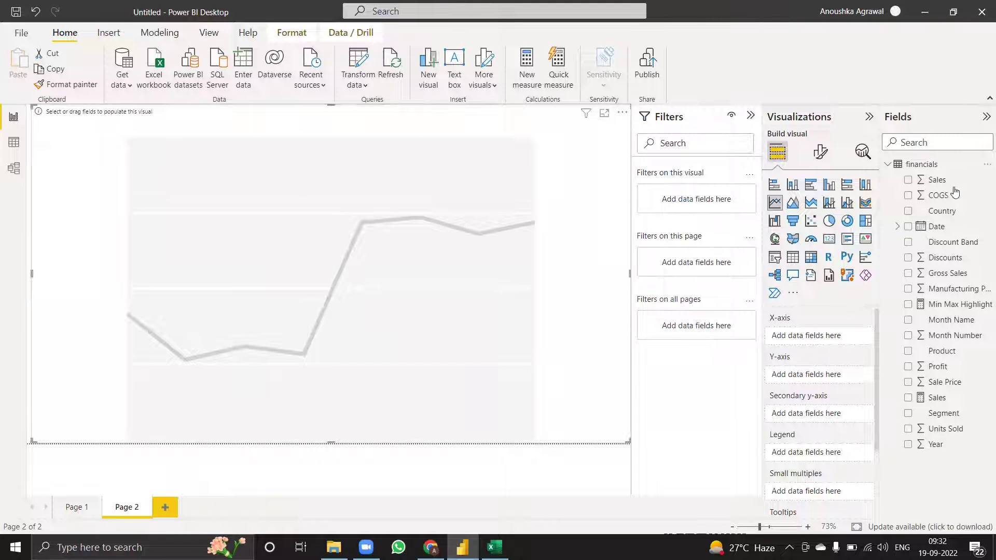
# Put the Date field on the line chart's X-axis and use plain Date values instead of the date hierarchy.
pyautogui.moveTo(968, 230); pyautogui.dragTo(853, 340)
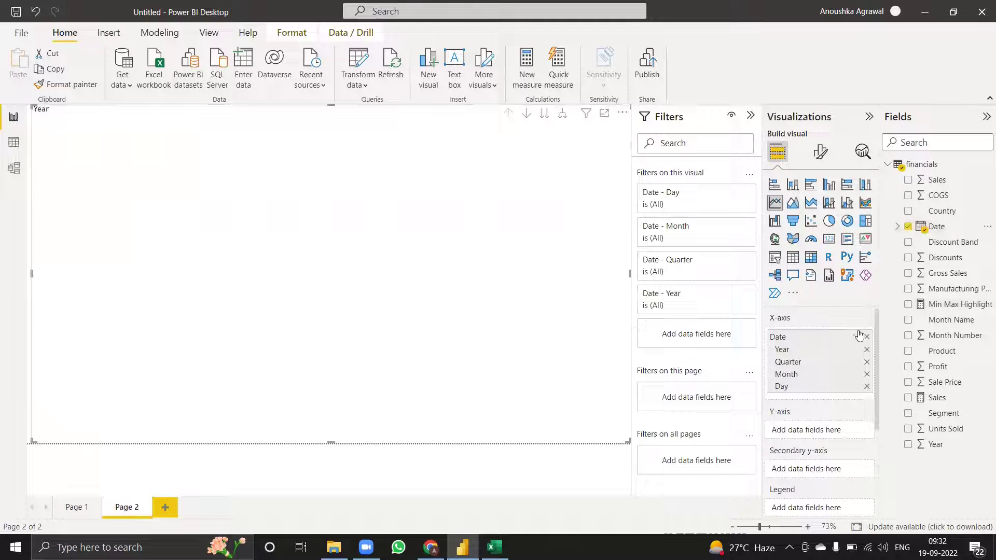
pyautogui.click(856, 337)
pyautogui.click(890, 410)
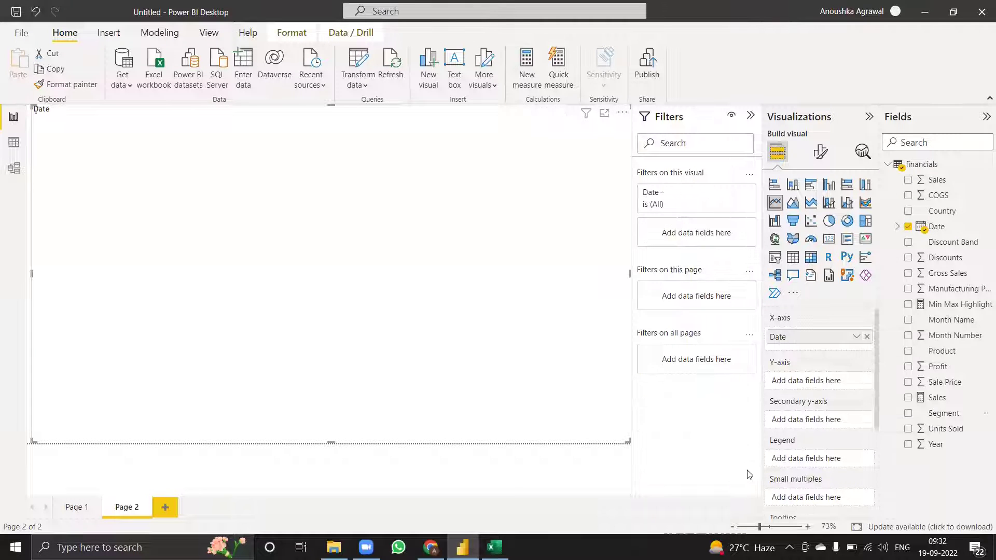
# Put the Sales measure on the line chart's Y-axis.
pyautogui.click(962, 309)
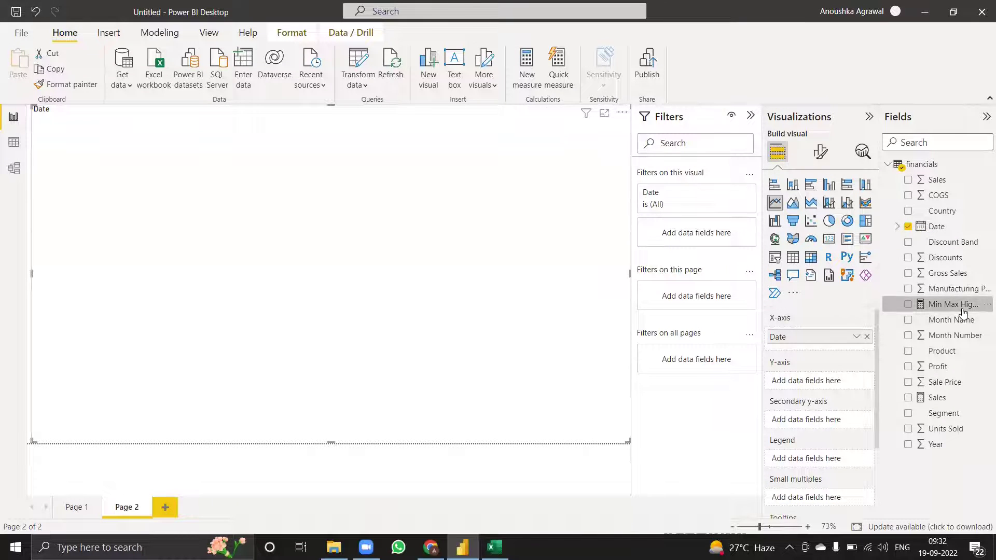
pyautogui.moveTo(950, 404)
pyautogui.mouseDown()
pyautogui.moveTo(811, 399)
pyautogui.moveTo(809, 383)
pyautogui.mouseUp()
pyautogui.click(752, 119)
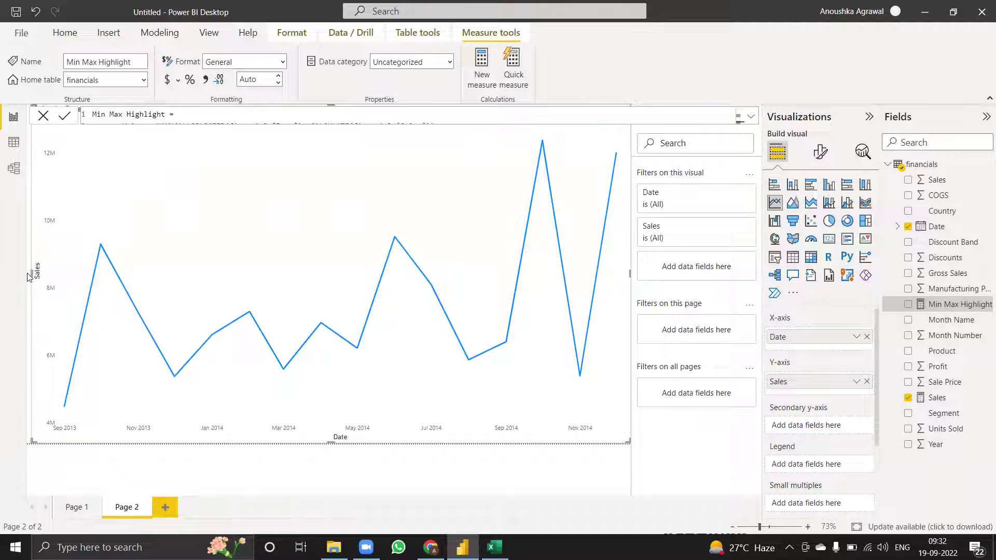
pyautogui.moveTo(297, 306)
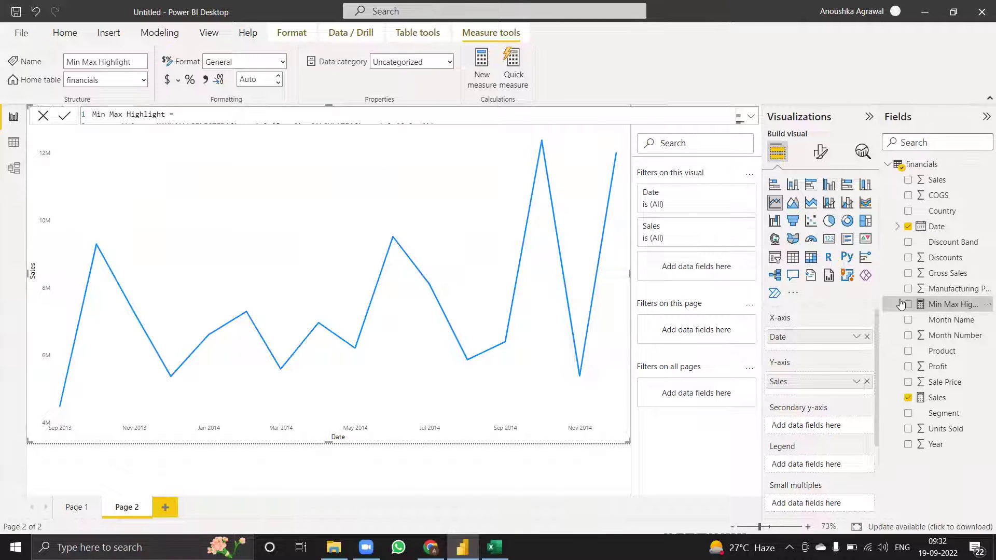
# Split the line chart into small multiples by Country.
pyautogui.scroll(-3, 811, 365)
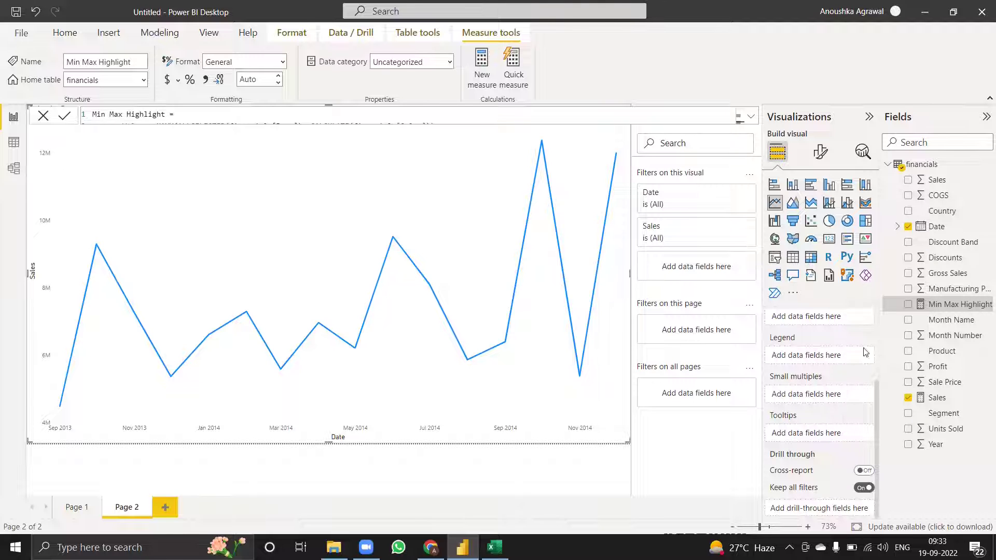
pyautogui.moveTo(941, 210); pyautogui.dragTo(810, 396)
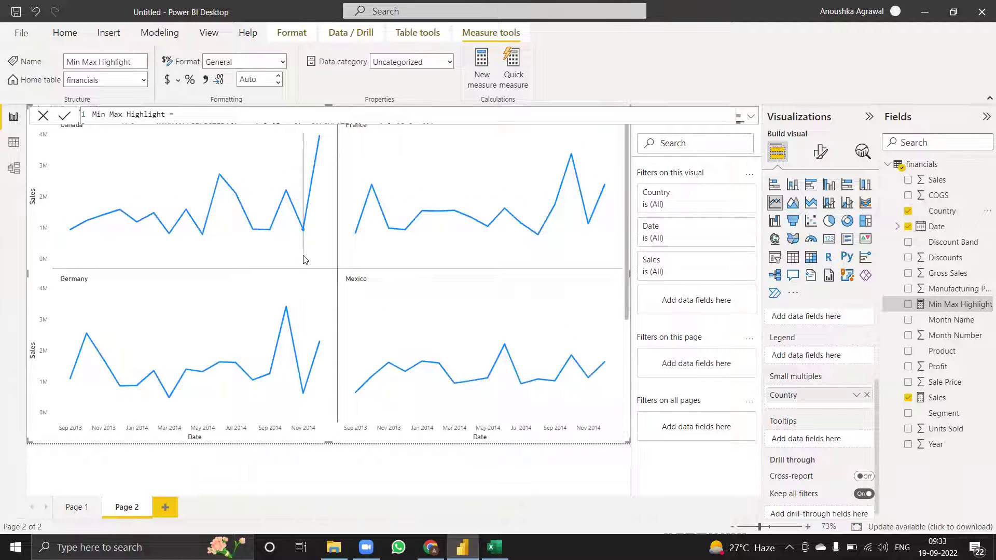
pyautogui.scroll(-3, 305, 260)
pyautogui.scroll(3, 307, 262)
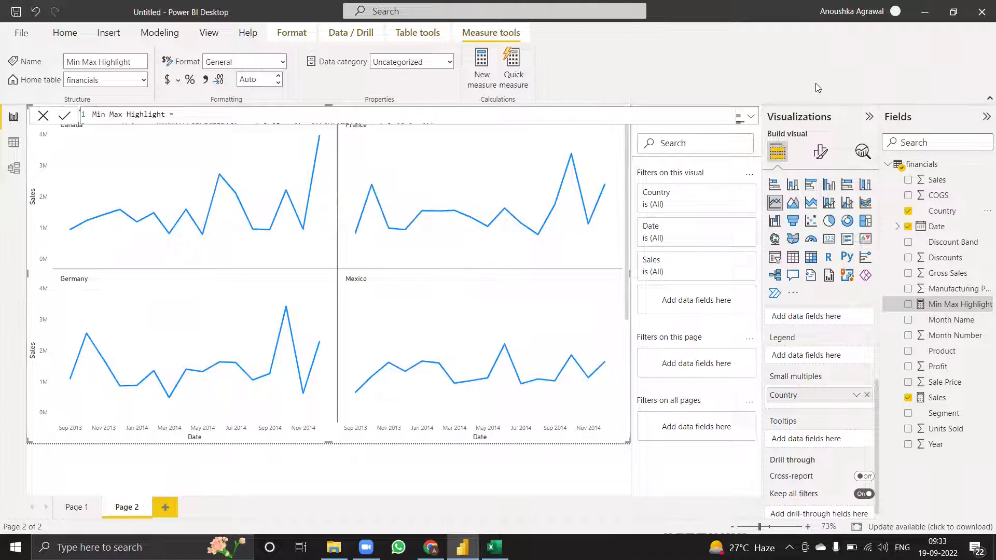
pyautogui.click(952, 218)
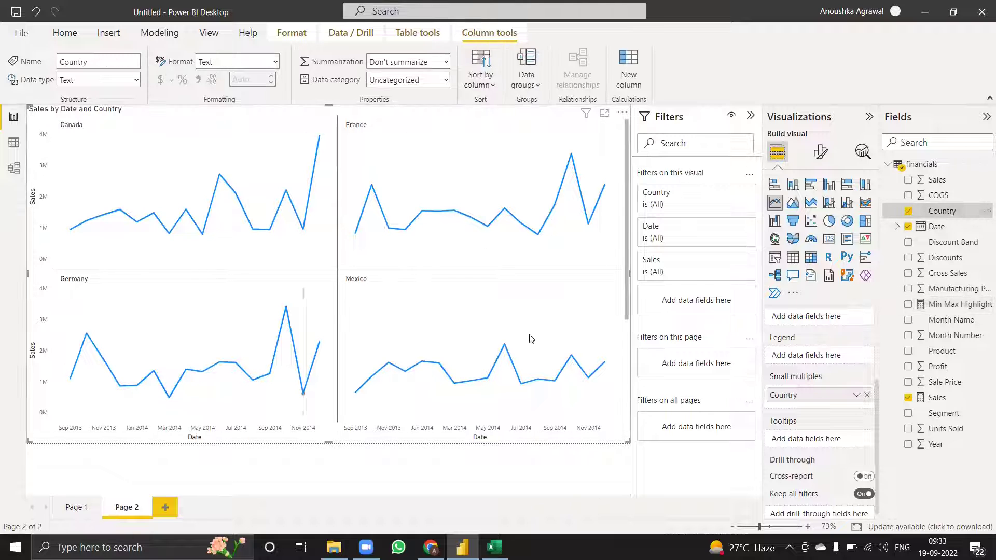
# Compare the chart with the challenge sample in Chrome, and set its small multiple grid to 3 rows in Power BI Desktop.
pyautogui.click(430, 547)
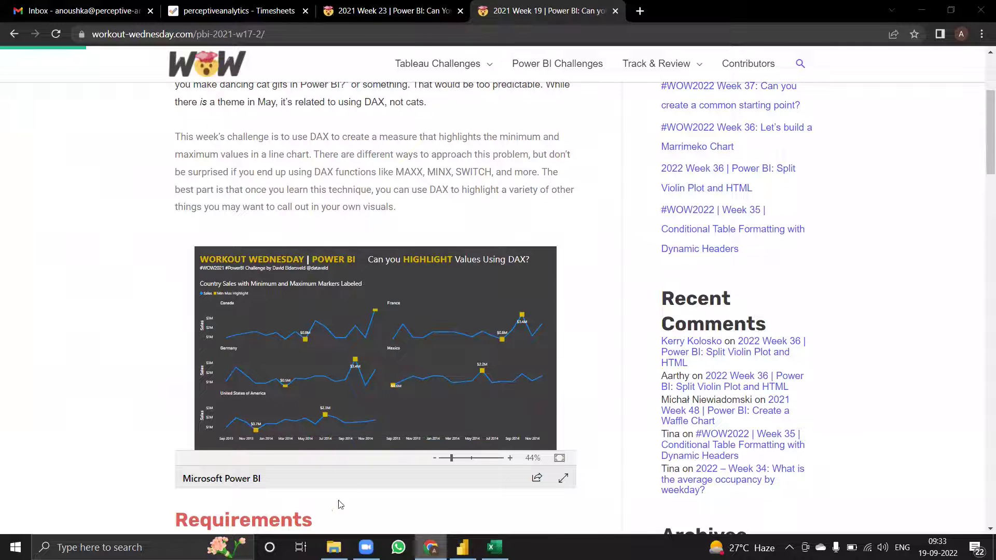
pyautogui.hotkey('alt', 'Tab')
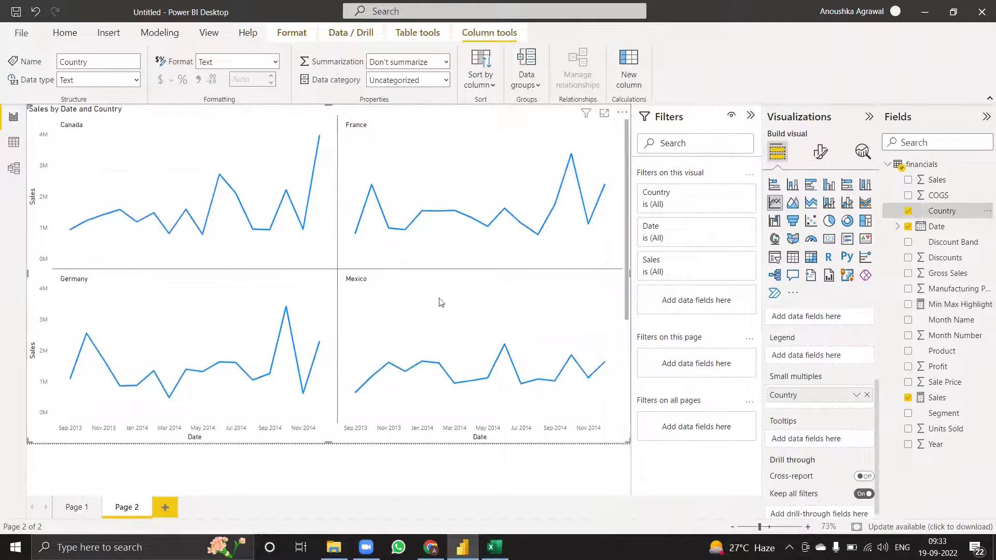
pyautogui.click(818, 162)
pyautogui.scroll(-1, 824, 347)
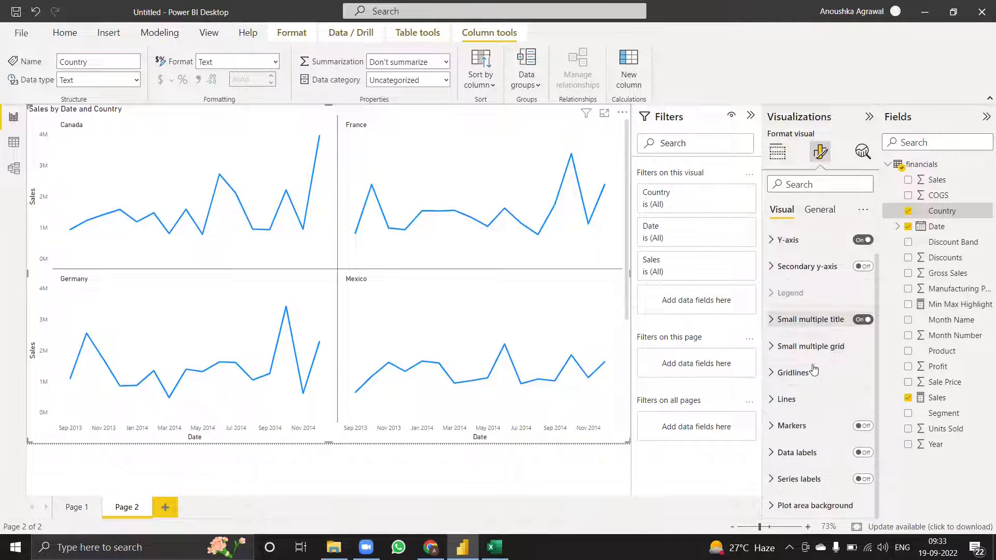
pyautogui.click(780, 348)
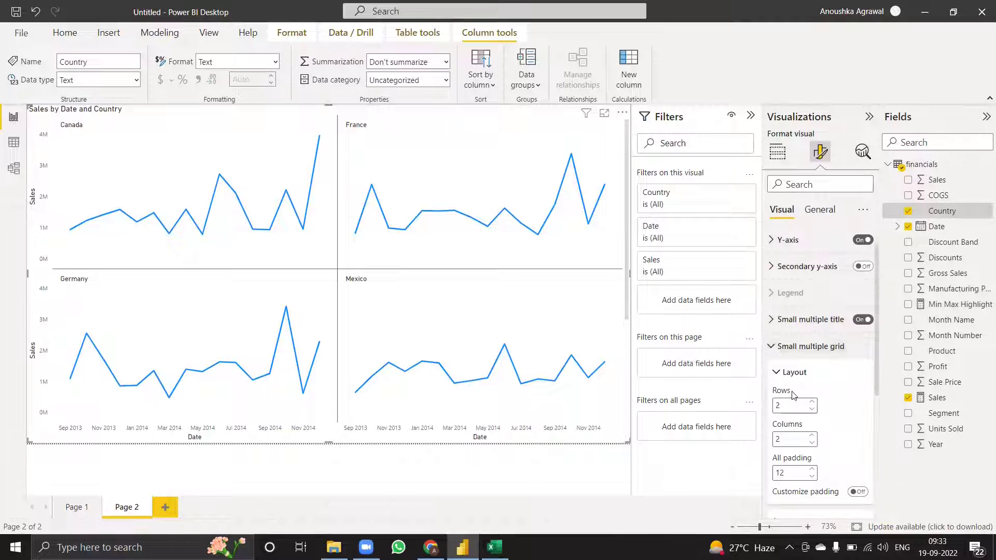
pyautogui.scroll(-3, 791, 395)
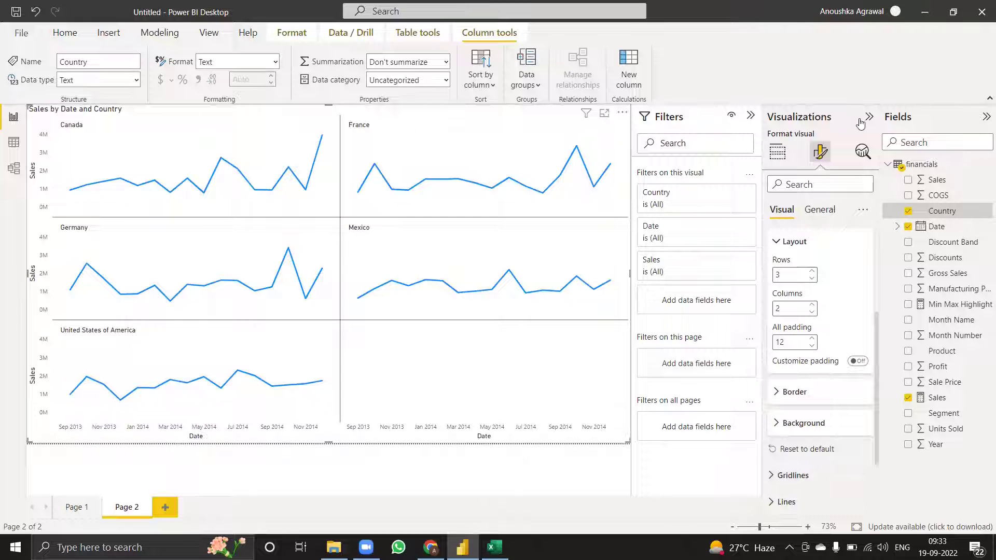
# Add the Min Max Highlight measure to the line chart's secondary y-axis and inspect the points in the Canada chart.
pyautogui.click(780, 154)
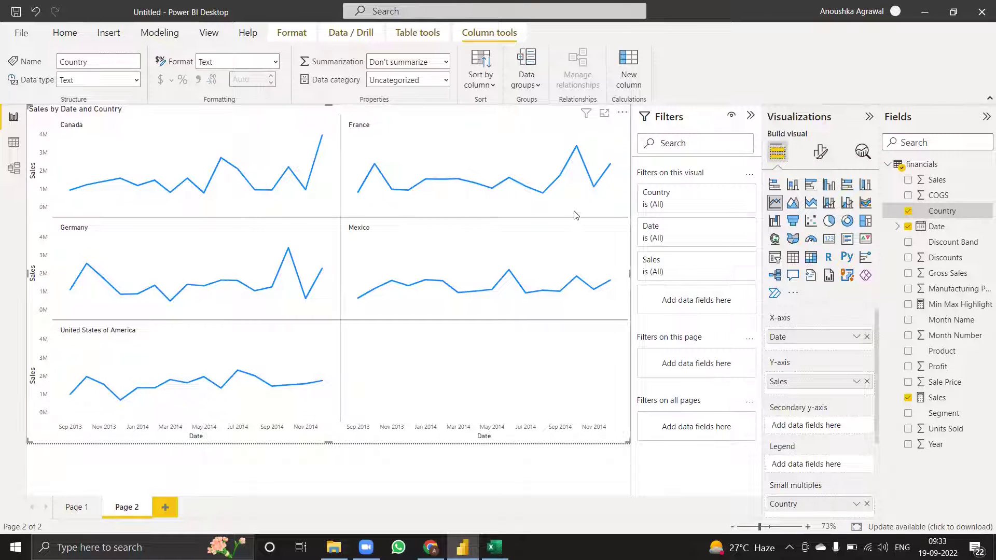
pyautogui.scroll(-2, 838, 418)
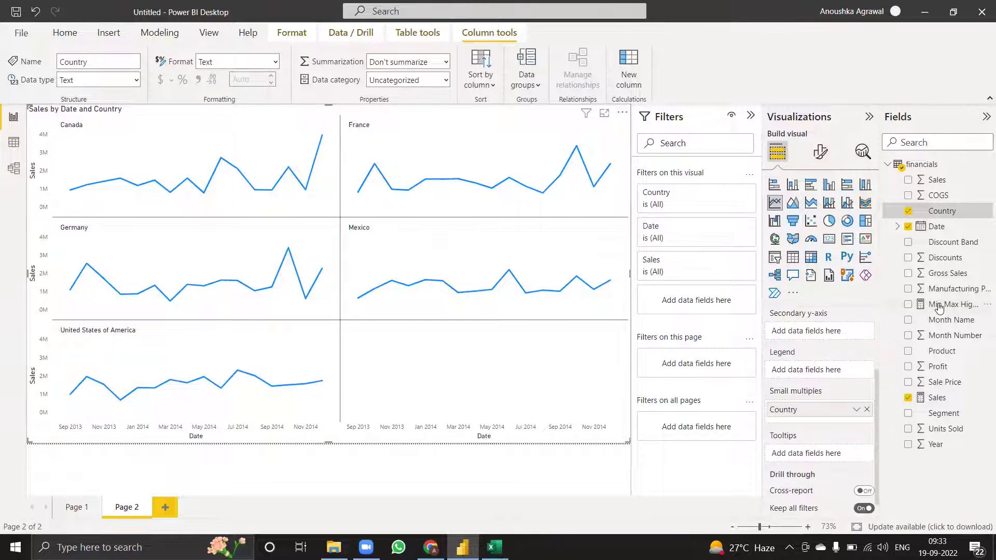
pyautogui.moveTo(939, 307); pyautogui.dragTo(818, 336)
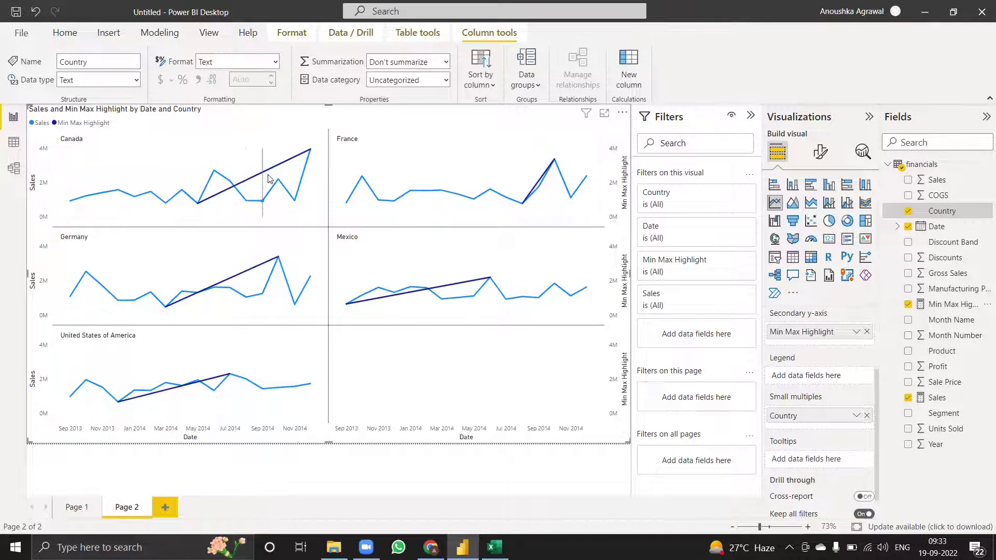
pyautogui.moveTo(197, 206)
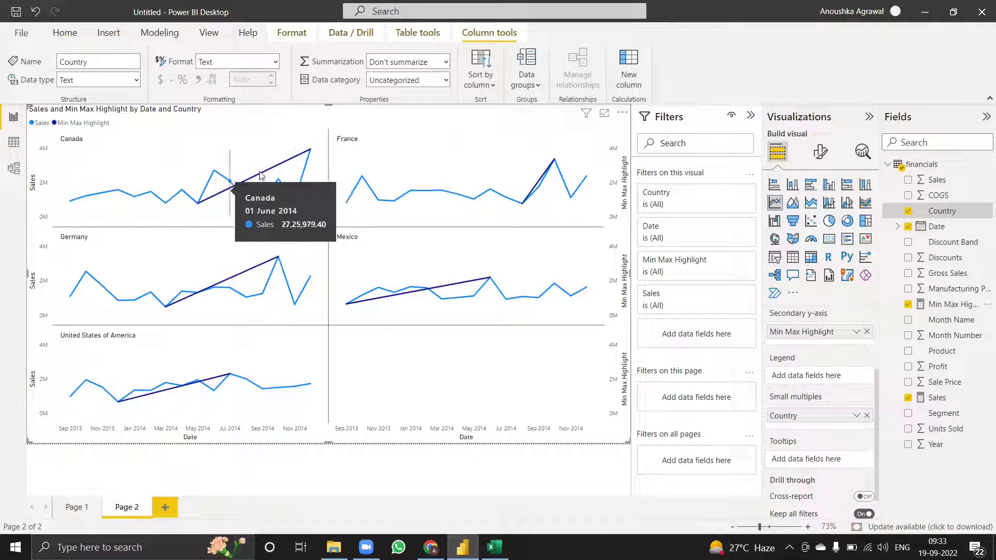
pyautogui.moveTo(311, 152)
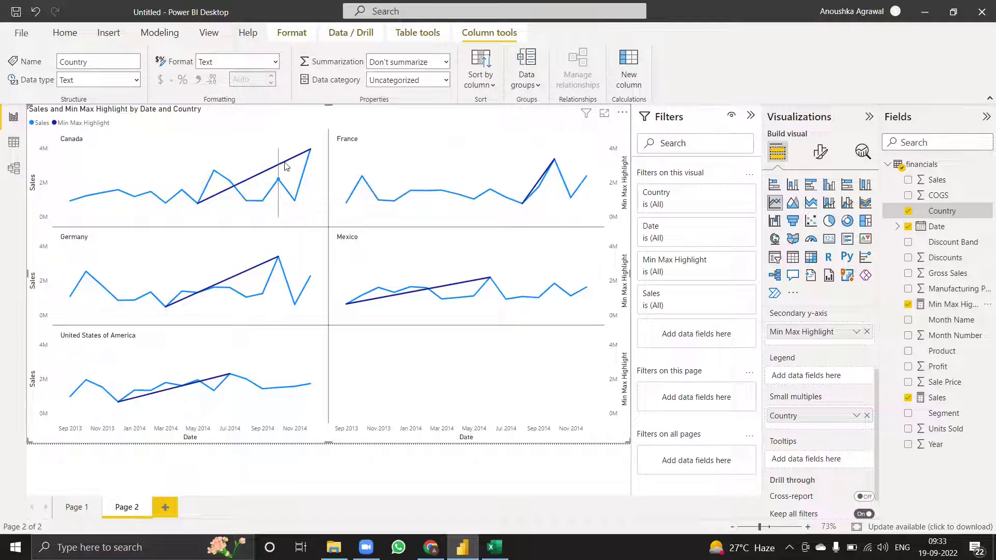
# Turn on markers for the line chart and hide them for the Sales series.
pyautogui.click(821, 154)
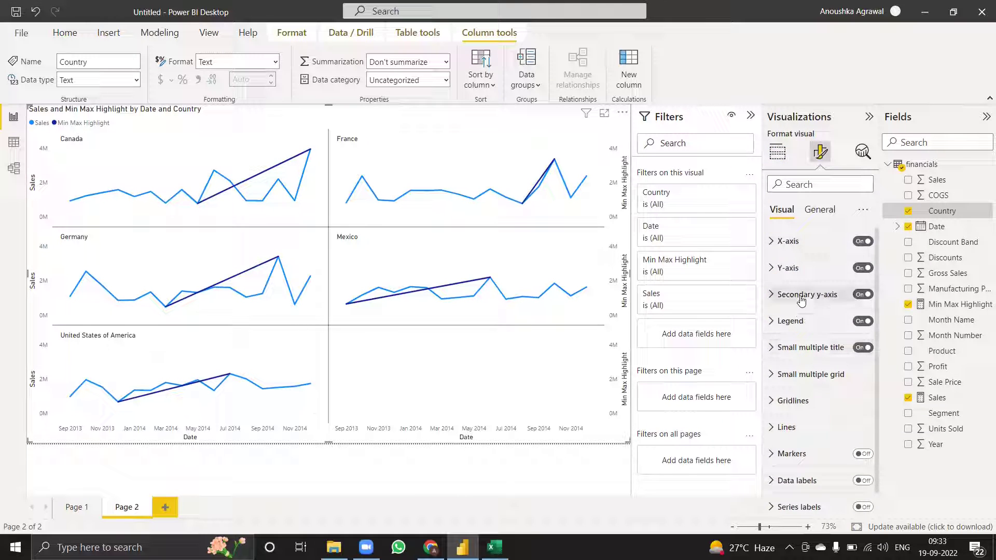
pyautogui.scroll(-1, 799, 298)
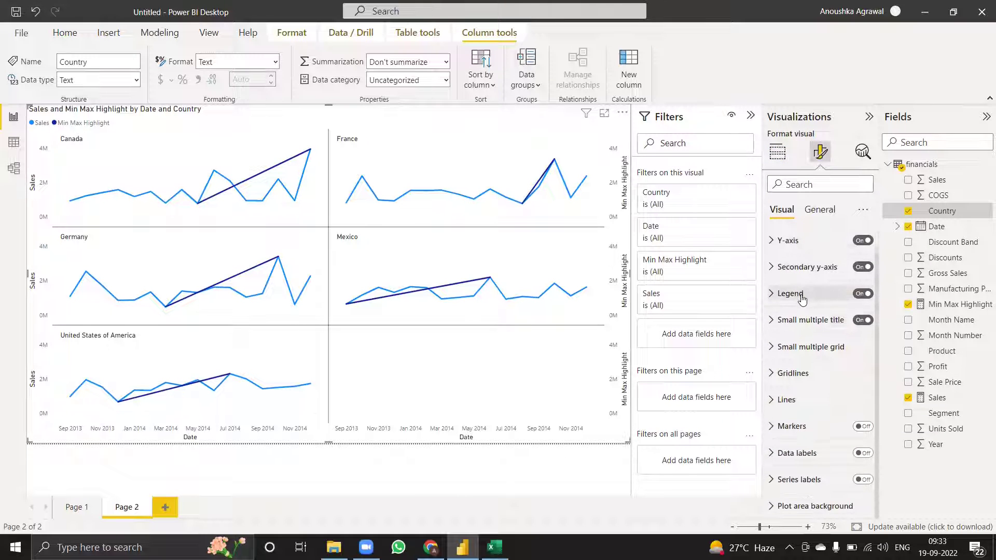
pyautogui.click(866, 427)
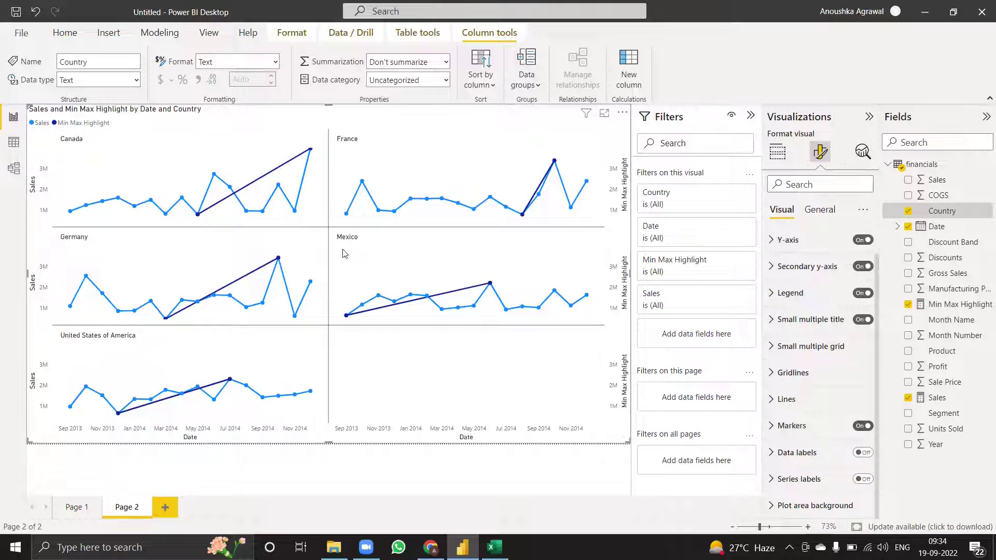
pyautogui.click(774, 429)
pyautogui.scroll(-3, 793, 350)
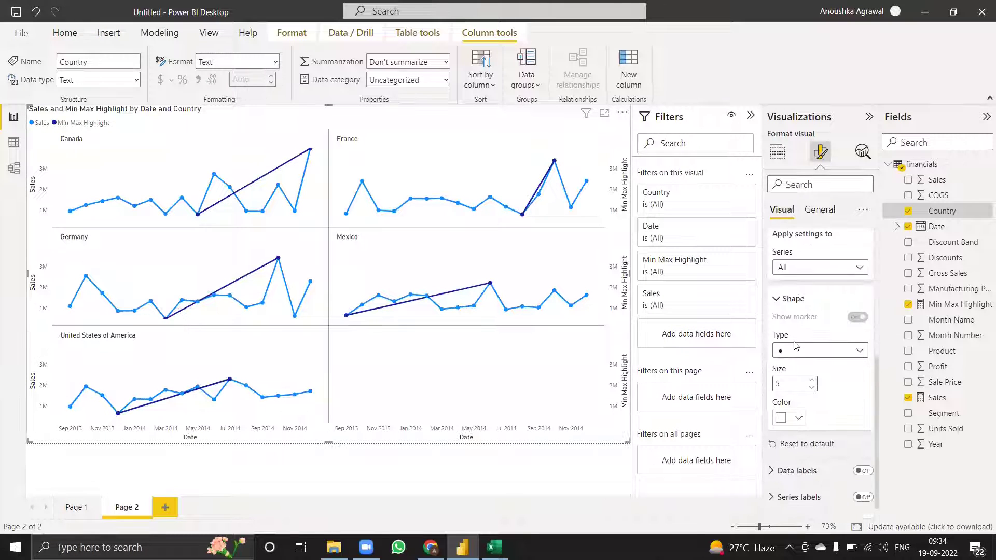
pyautogui.click(810, 269)
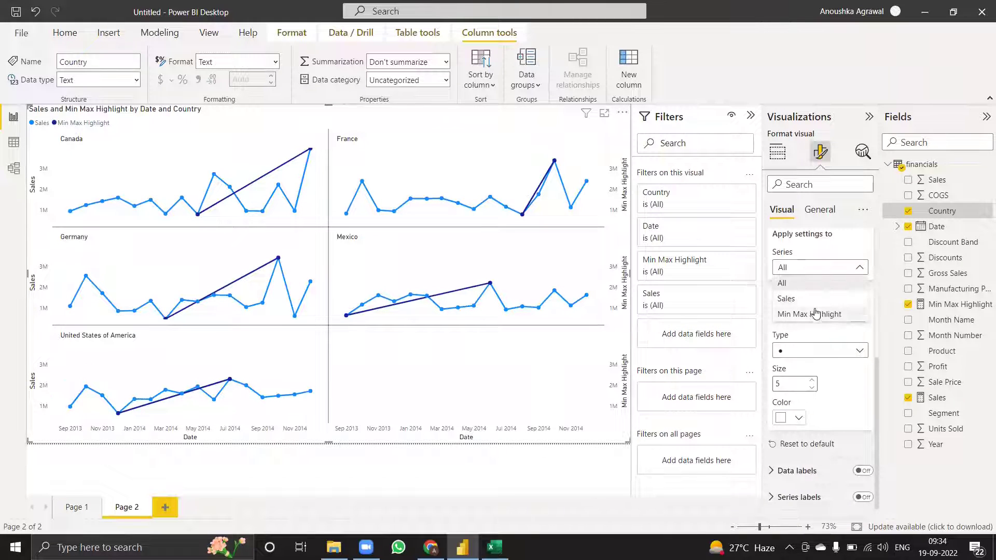
pyautogui.click(817, 299)
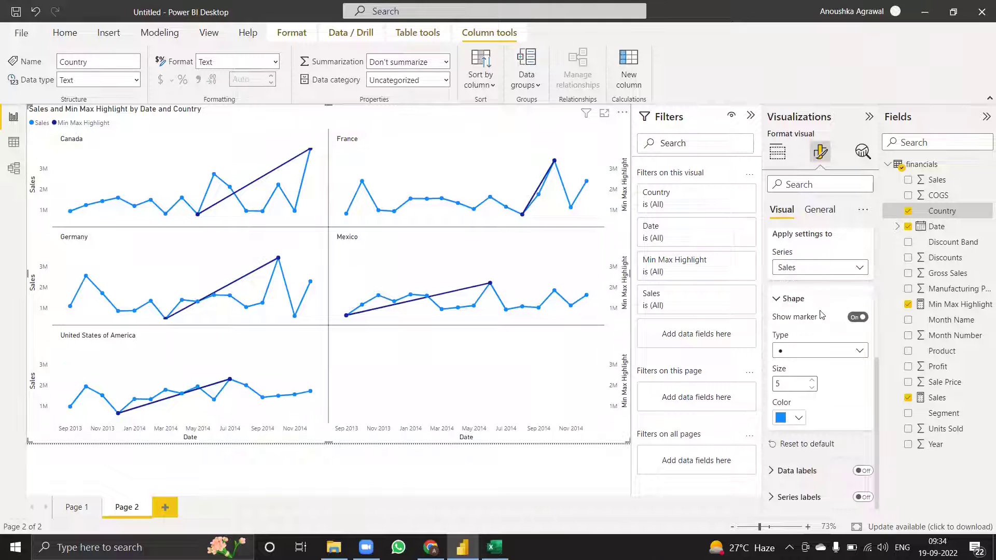
pyautogui.click(859, 318)
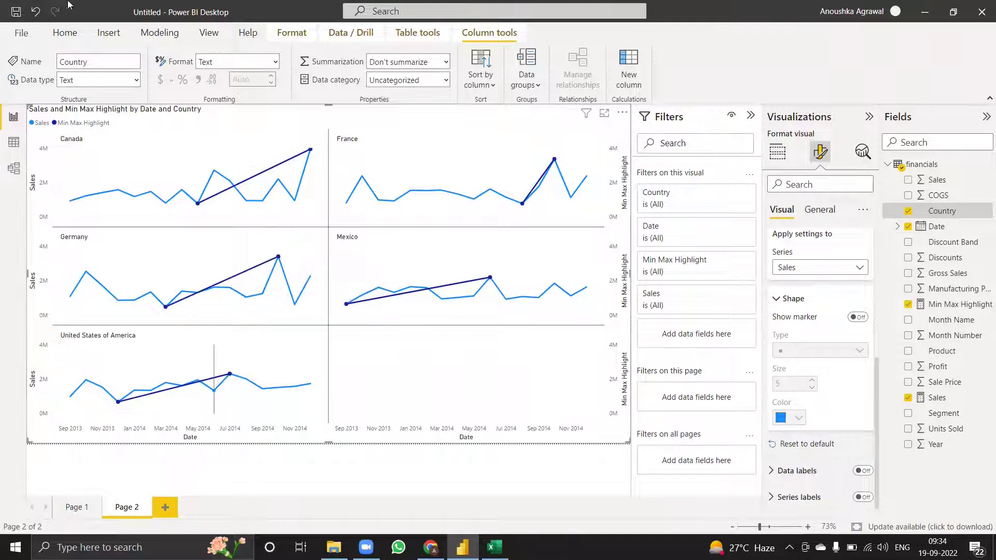
# Format the Min Max Highlight series' markers as yellow squares of size 8.
pyautogui.click(810, 268)
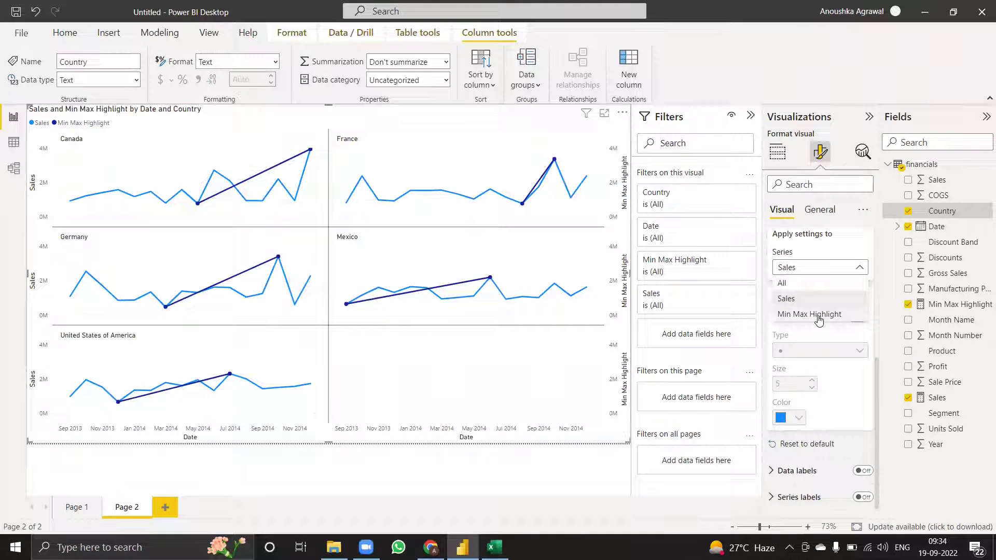
pyautogui.click(818, 314)
pyautogui.click(828, 352)
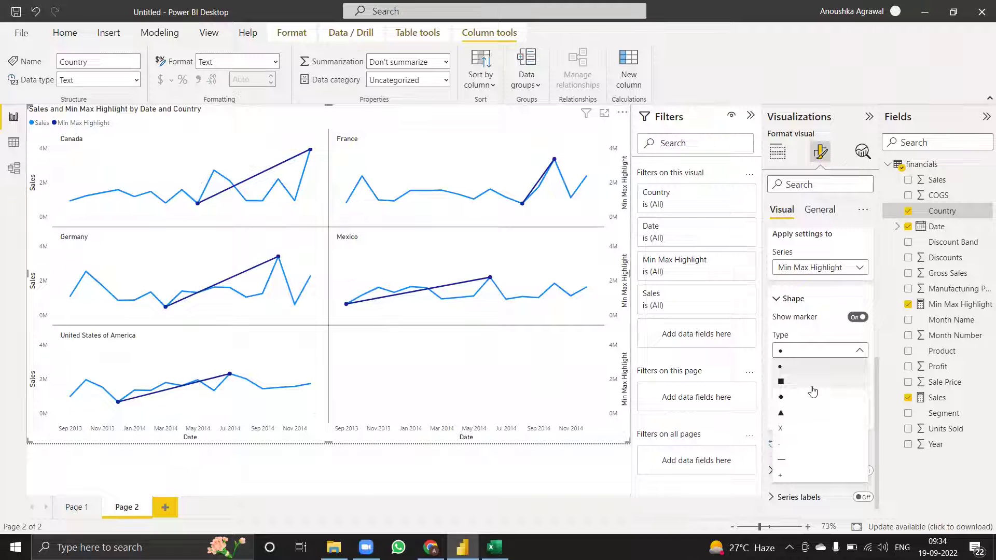
pyautogui.click(812, 383)
pyautogui.click(813, 381)
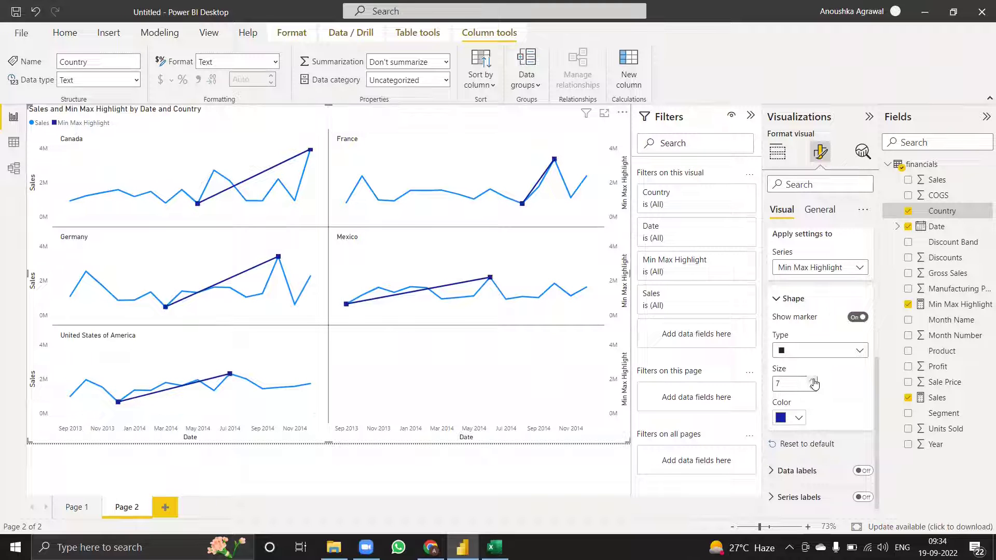
pyautogui.click(797, 418)
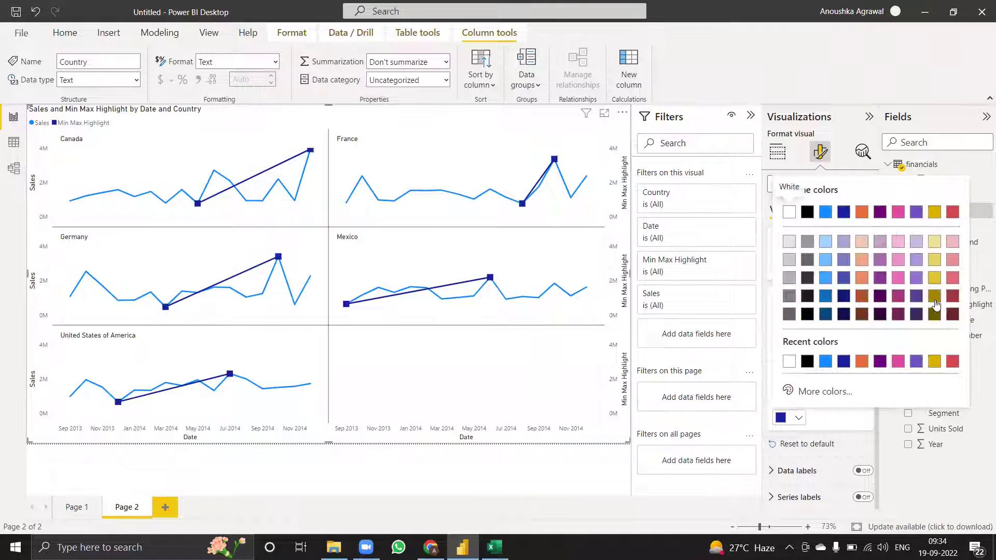
pyautogui.click(933, 298)
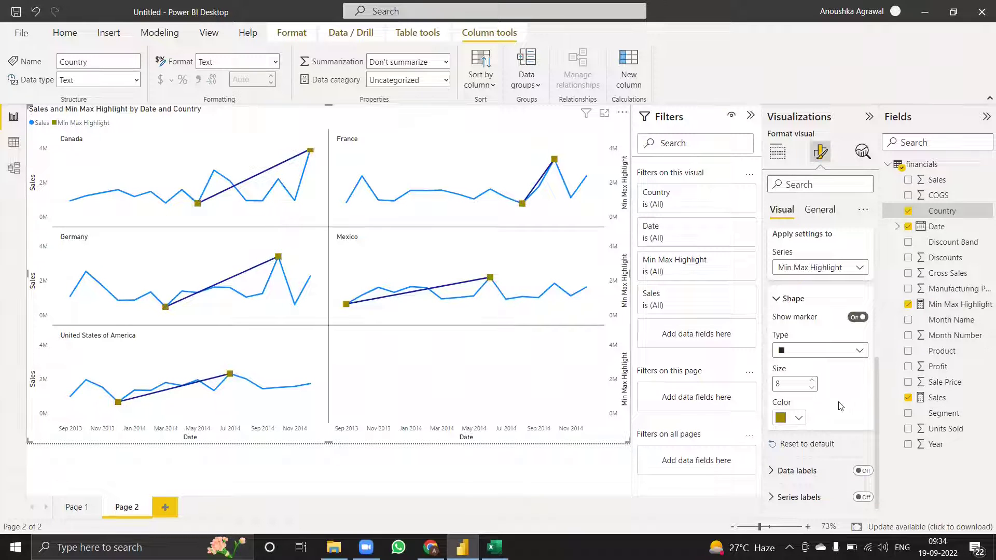
pyautogui.click(798, 417)
pyautogui.click(952, 360)
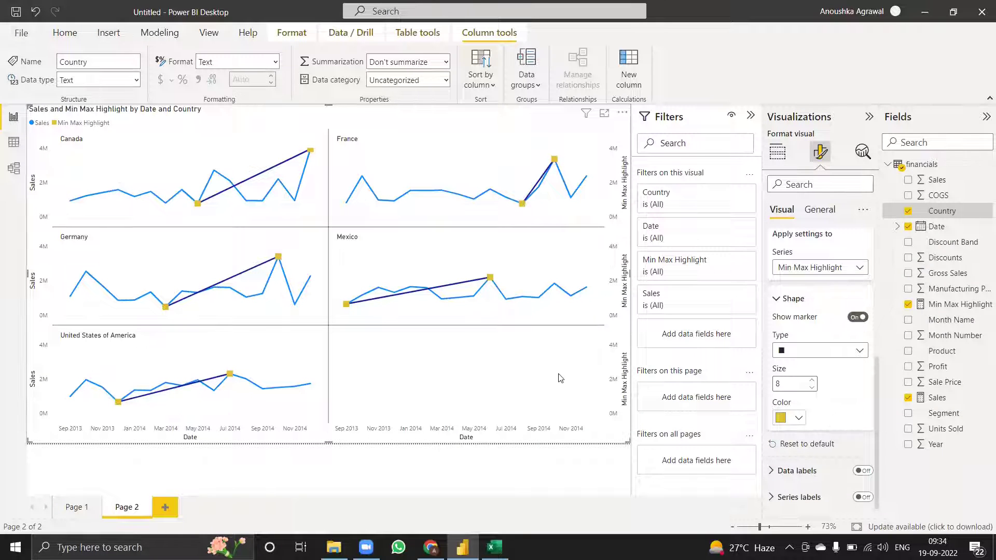
# Set the line stroke width of the Min Max Highlight series to 0.
pyautogui.click(776, 300)
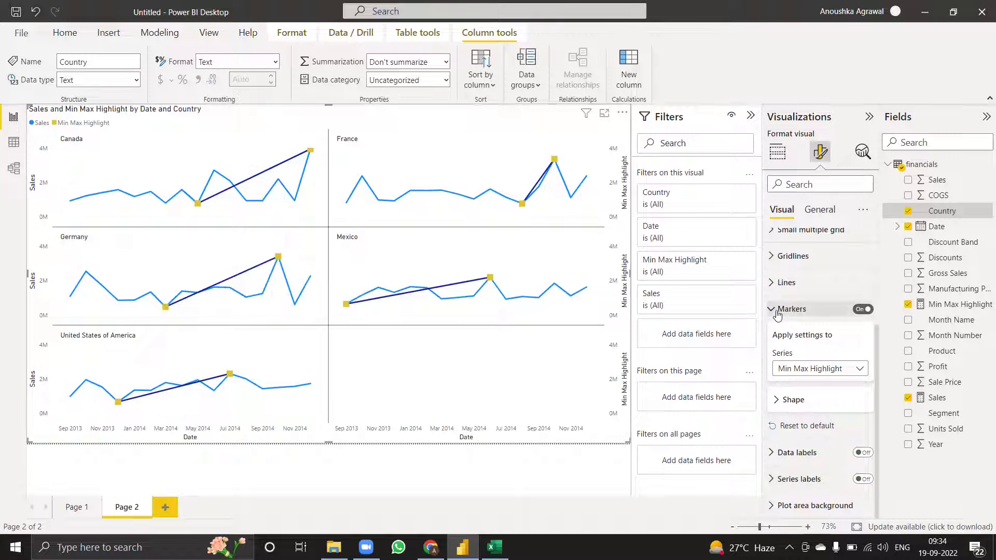
pyautogui.click(778, 282)
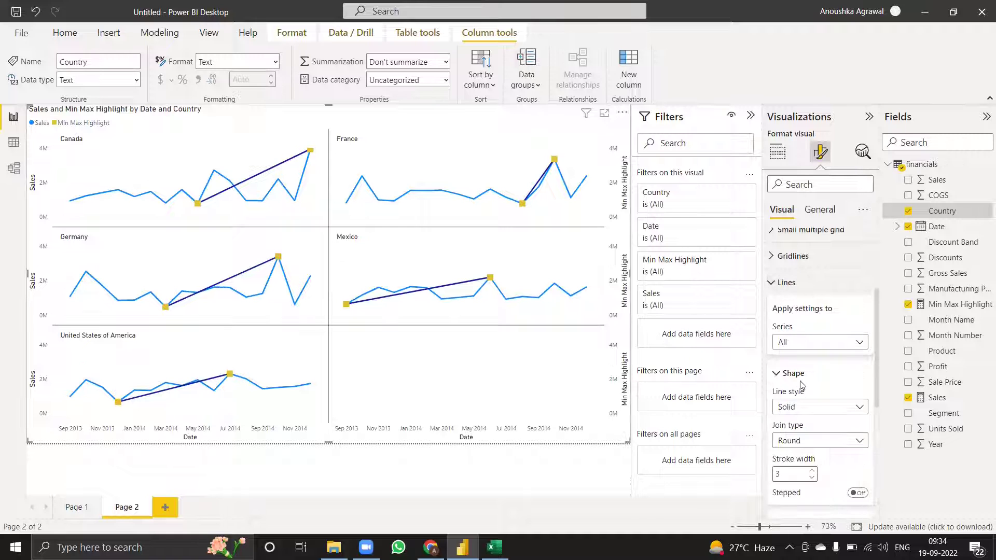
pyautogui.click(806, 342)
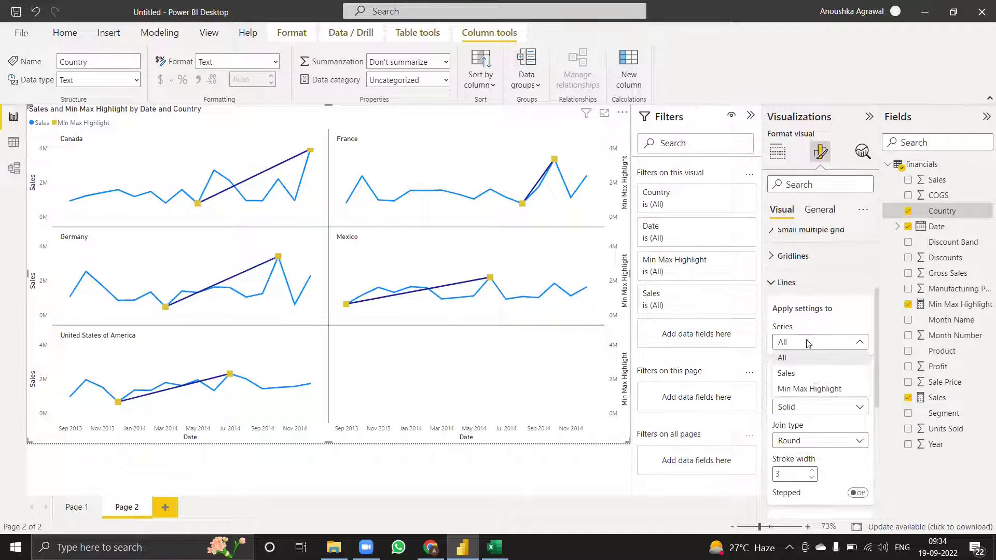
pyautogui.click(815, 390)
pyautogui.scroll(-3, 817, 415)
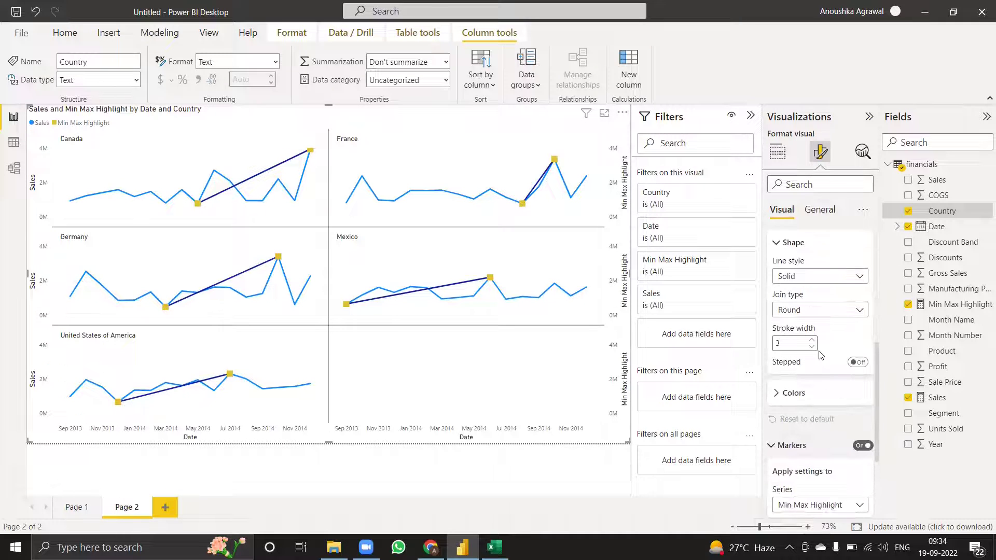
pyautogui.click(812, 347)
pyautogui.click(812, 347)
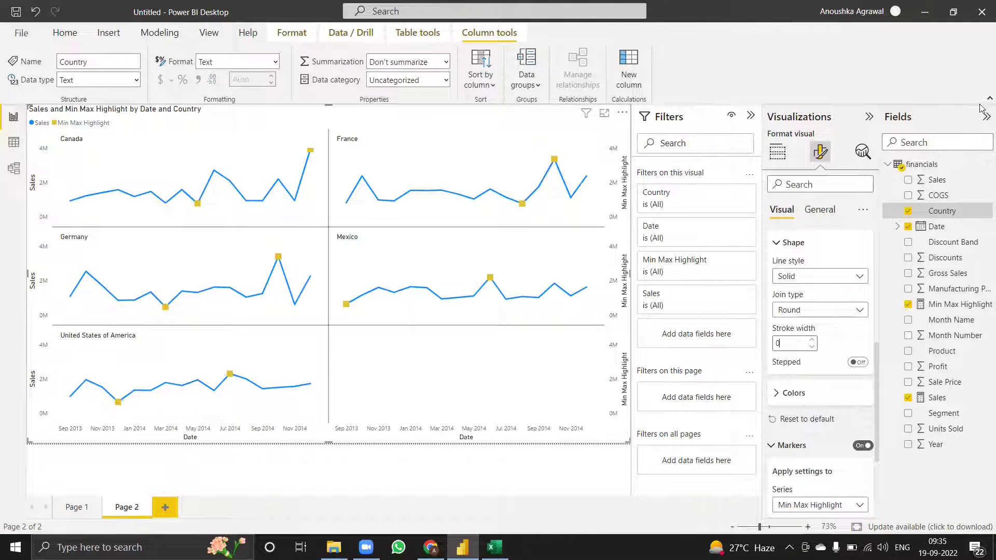
# Switch to Chrome to compare the small multiples with the Week 19 sample report, and return to Power BI Desktop.
pyautogui.click(777, 154)
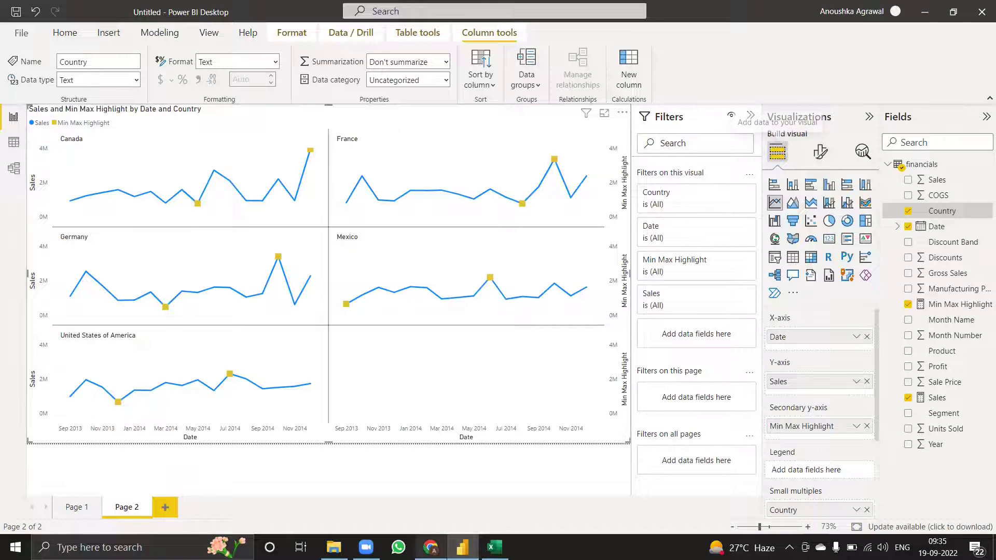
pyautogui.click(430, 547)
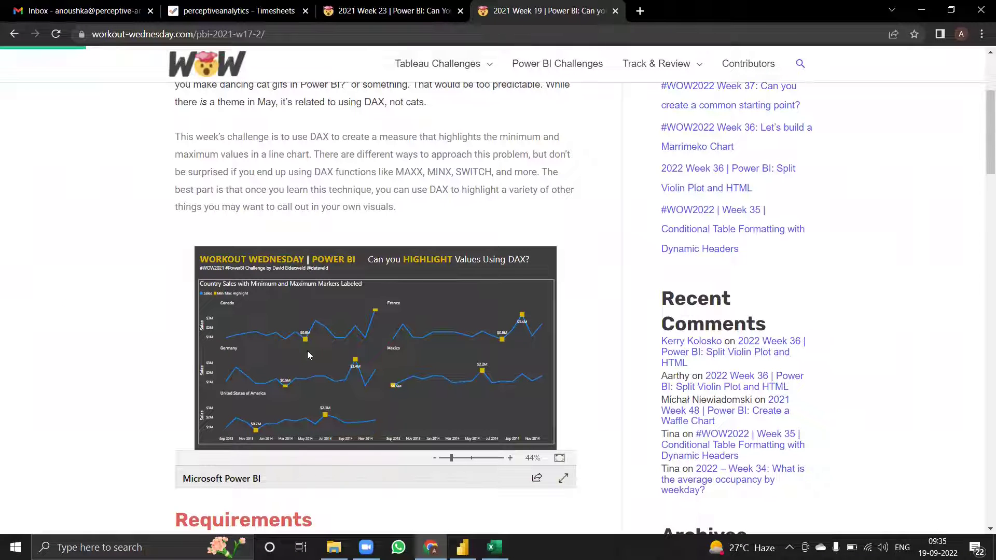
pyautogui.moveTo(306, 340)
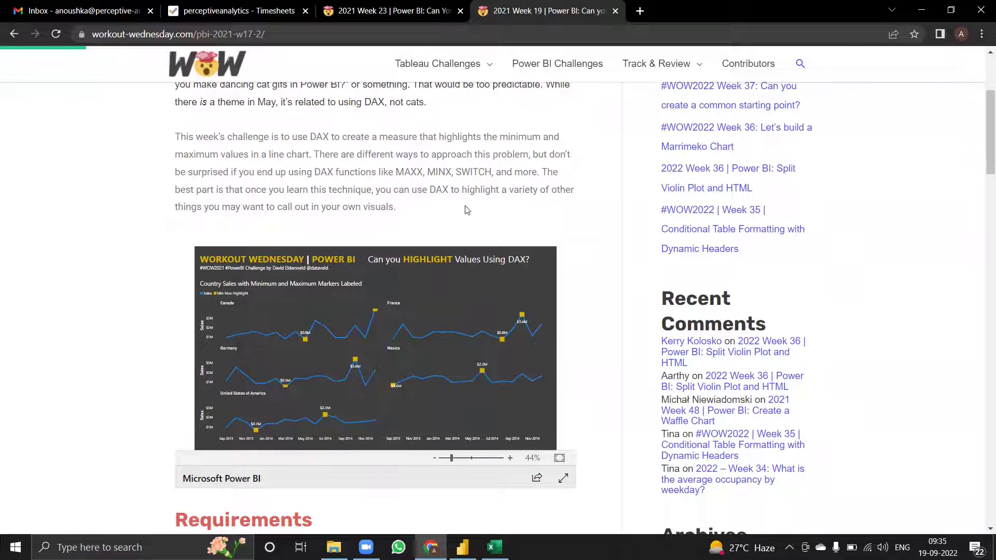
pyautogui.click(462, 547)
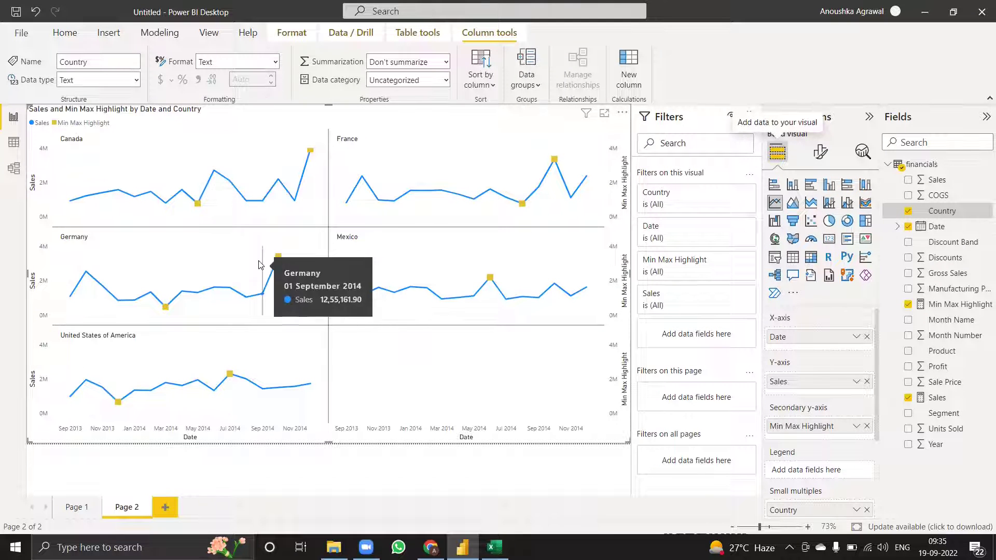
# Close the current report and launch Power BI Desktop again from the desktop.
pyautogui.click(981, 10)
pyautogui.click(556, 293)
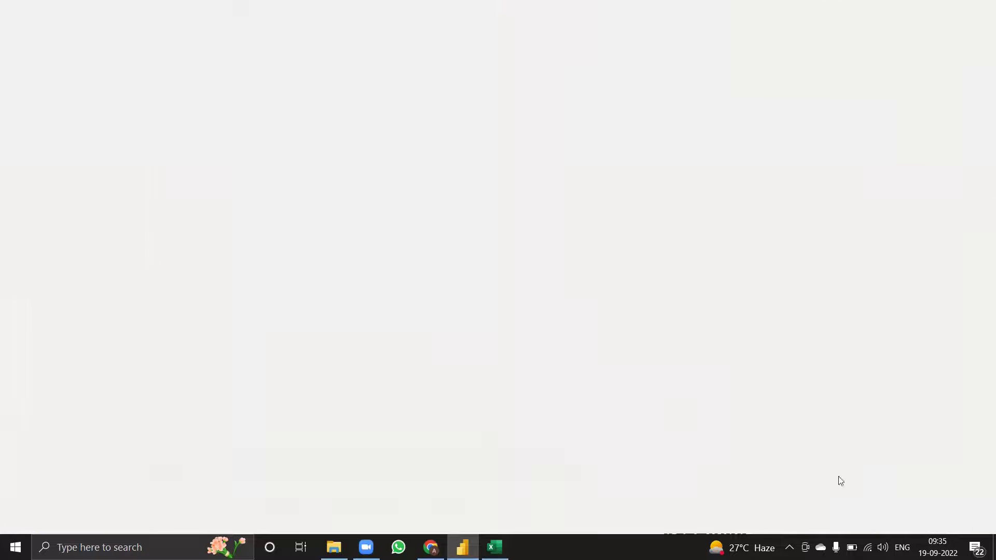
pyautogui.click(334, 547)
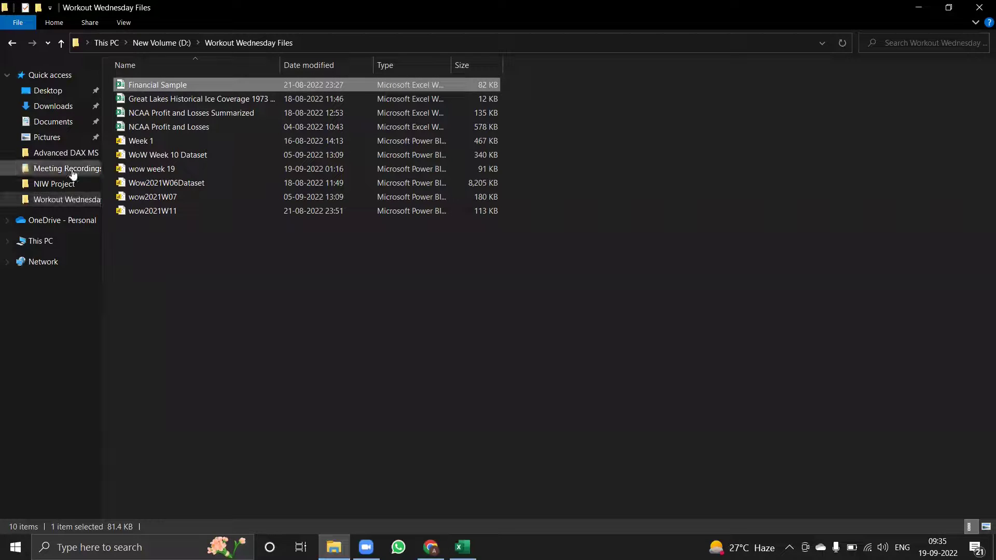
pyautogui.click(925, 8)
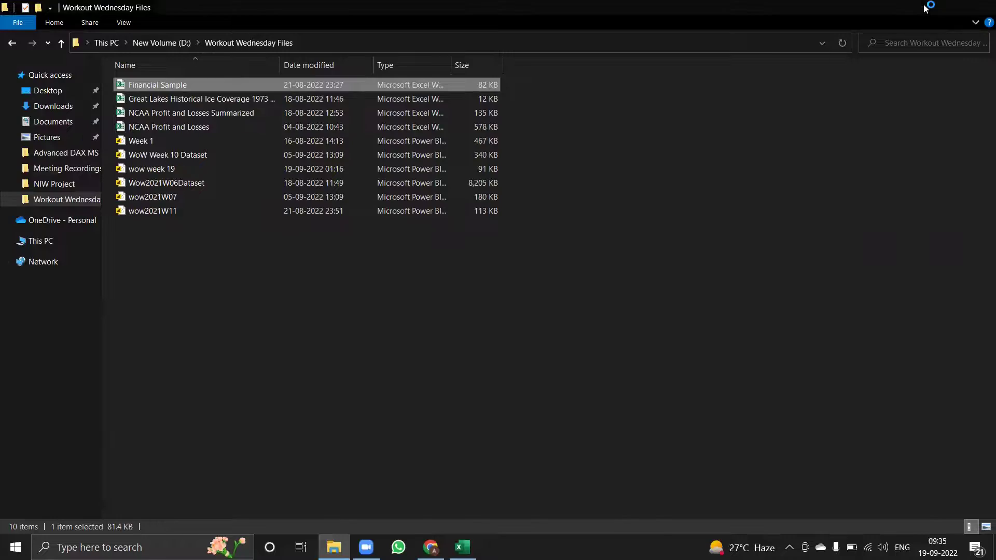
pyautogui.click(926, 9)
pyautogui.click(924, 8)
pyautogui.doubleClick(28, 224)
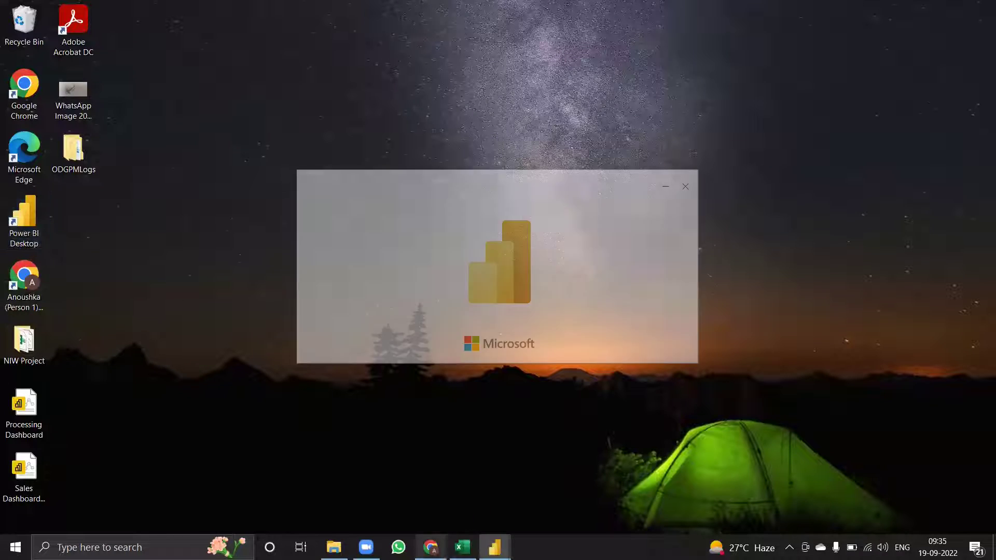
# Switch to Chrome, show the 2021 Week 23 challenge page and view its embedded sample report in full screen.
pyautogui.click(430, 547)
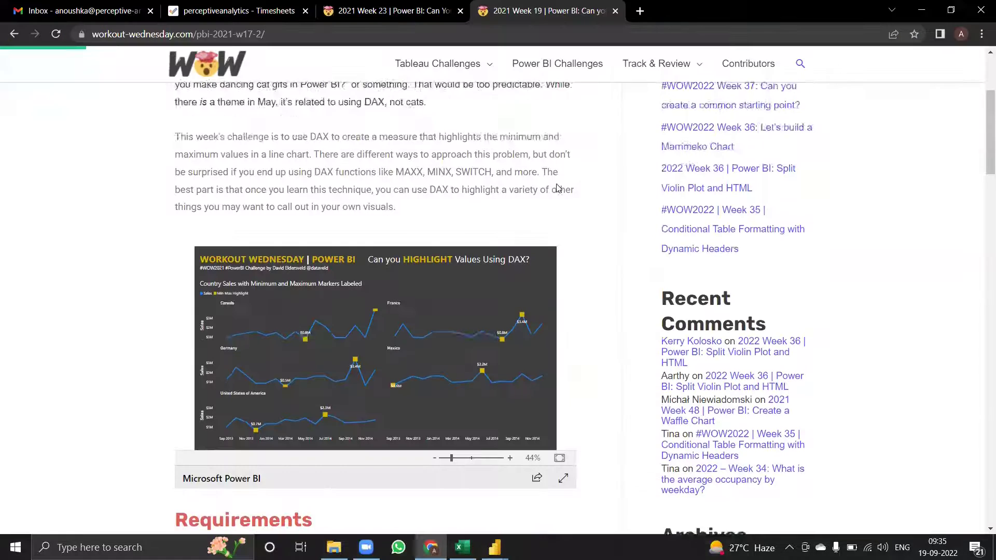
pyautogui.scroll(-1, 358, 99)
pyautogui.click(364, 6)
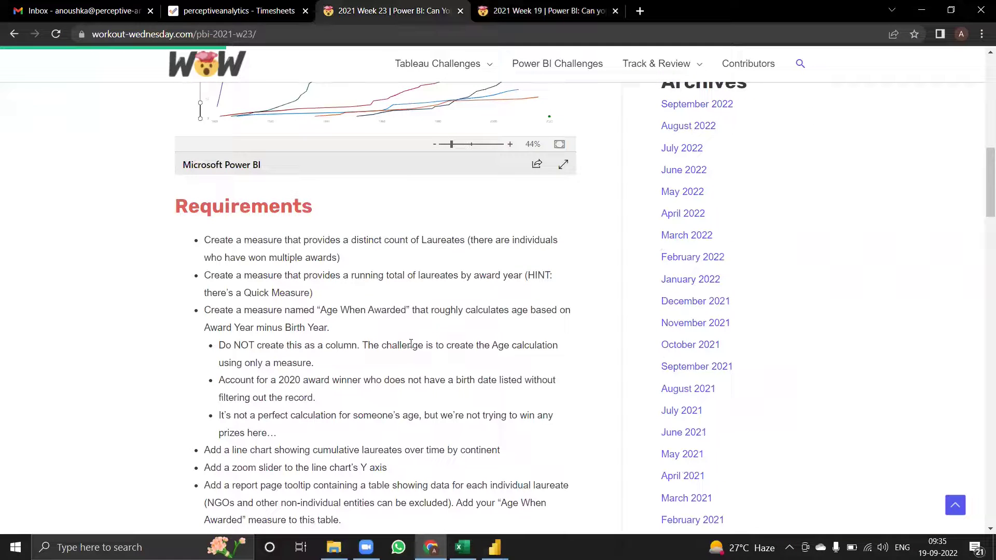
pyautogui.scroll(2, 413, 346)
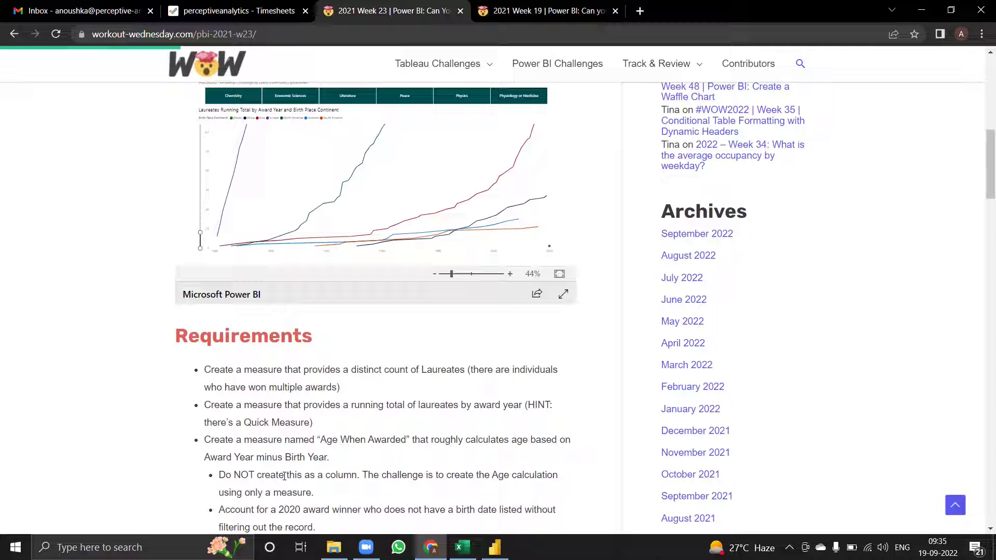
pyautogui.click(564, 296)
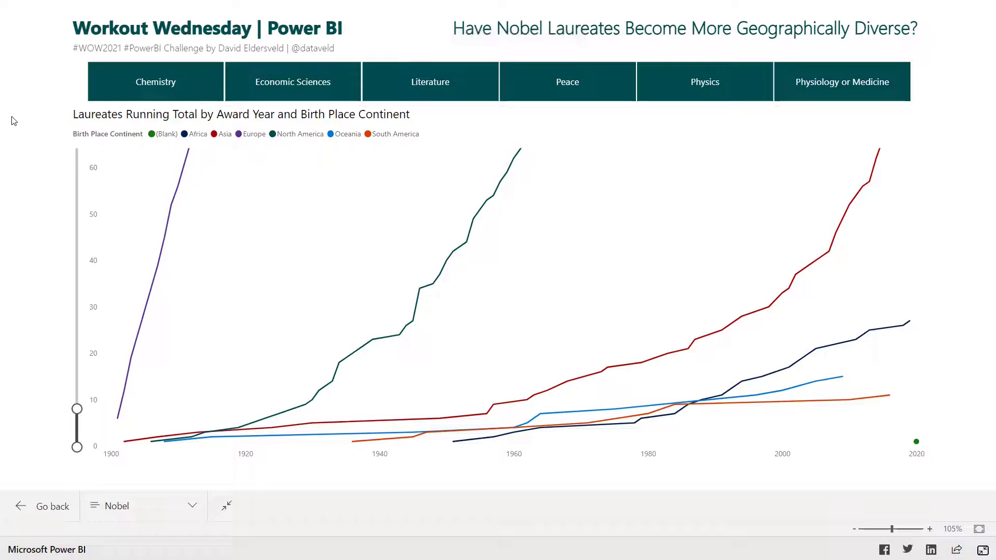
pyautogui.press('Escape')
# Read the Week 23 introduction, highlight the words "Nobel Prize data", and examine the sample's running total chart in full screen.
pyautogui.scroll(8, 435, 475)
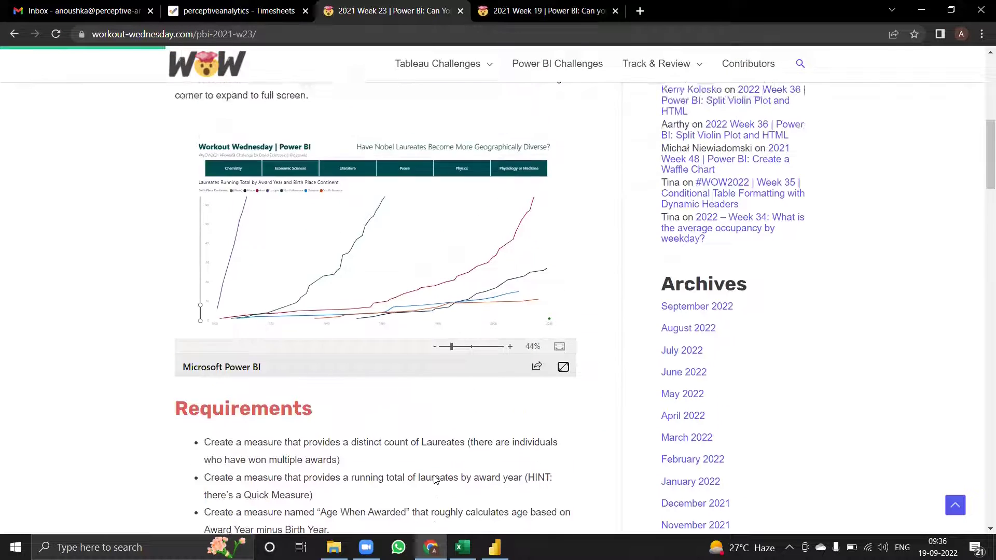
pyautogui.scroll(2, 312, 277)
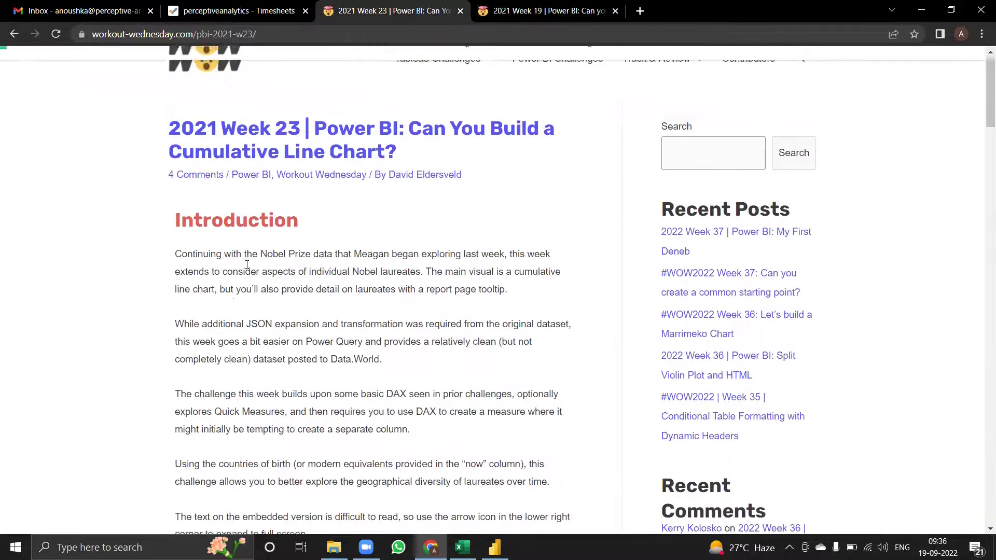
pyautogui.moveTo(260, 261); pyautogui.dragTo(330, 265)
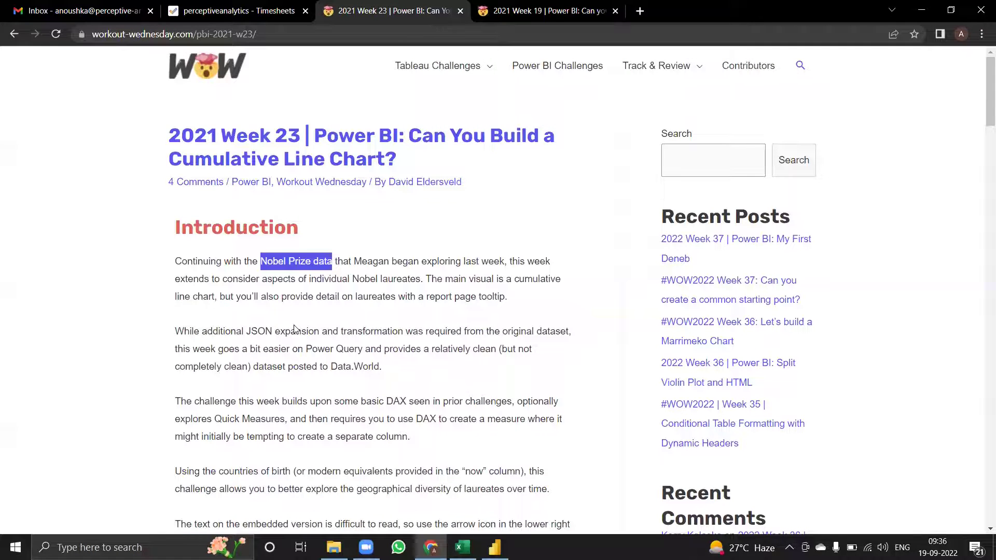
pyautogui.scroll(-7, 293, 328)
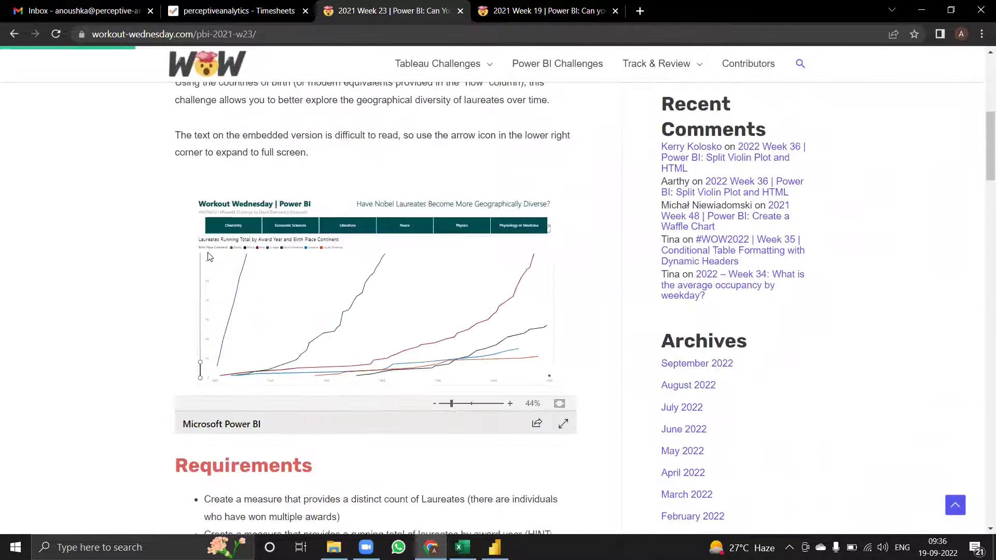
pyautogui.click(563, 424)
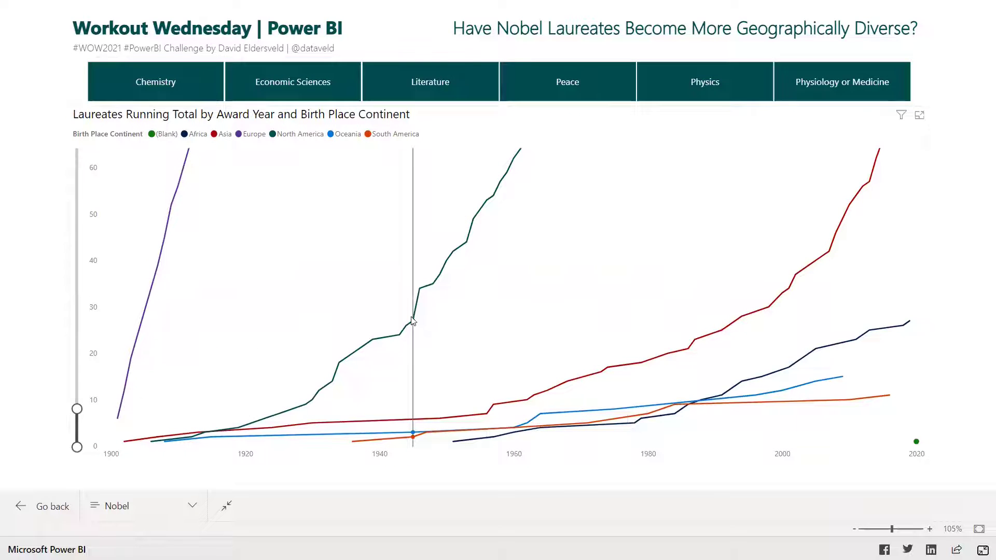
# Examine the detail tooltip on the sample line chart, return to Power BI Desktop and dismiss its start screen.
pyautogui.moveTo(413, 325)
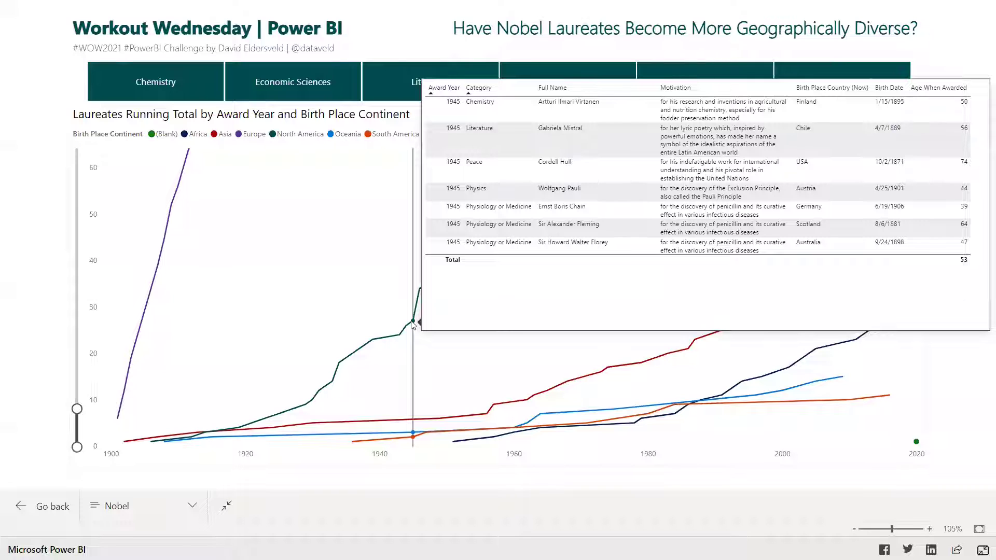
pyautogui.press('Escape')
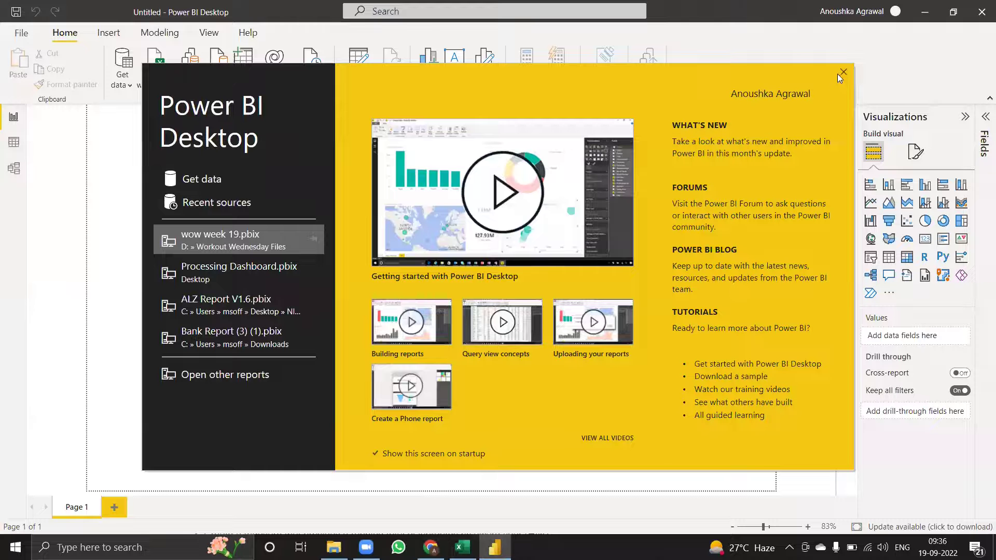
pyautogui.click(842, 73)
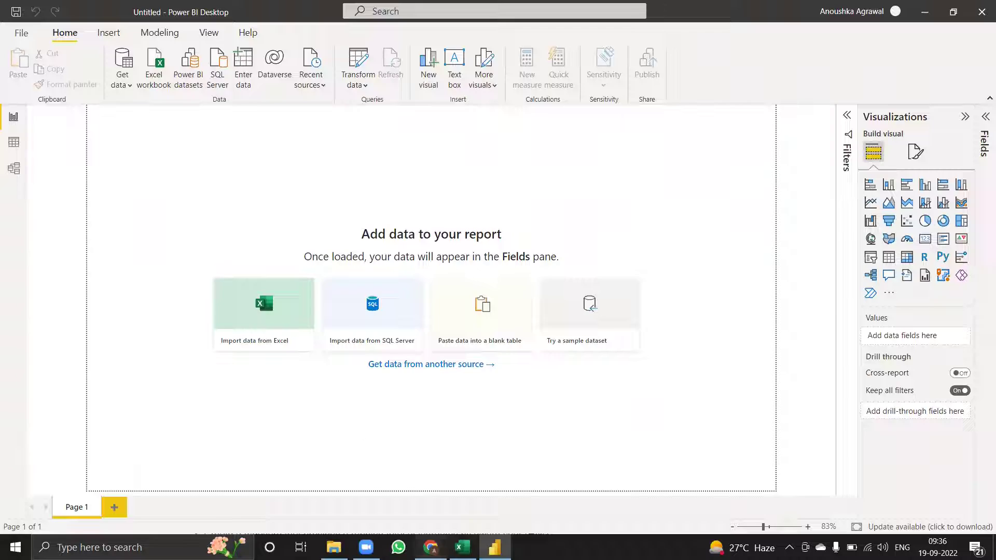
pyautogui.click(430, 547)
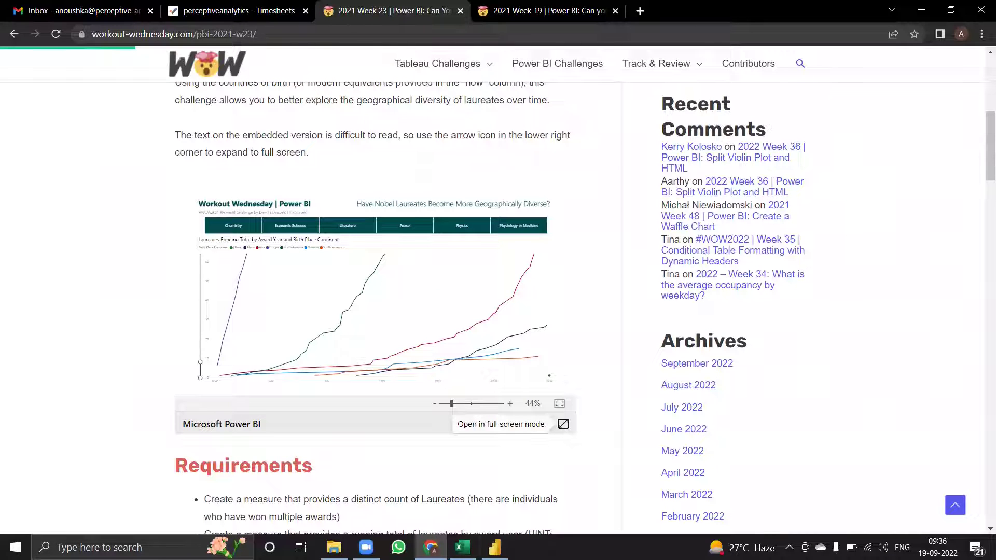
pyautogui.click(494, 547)
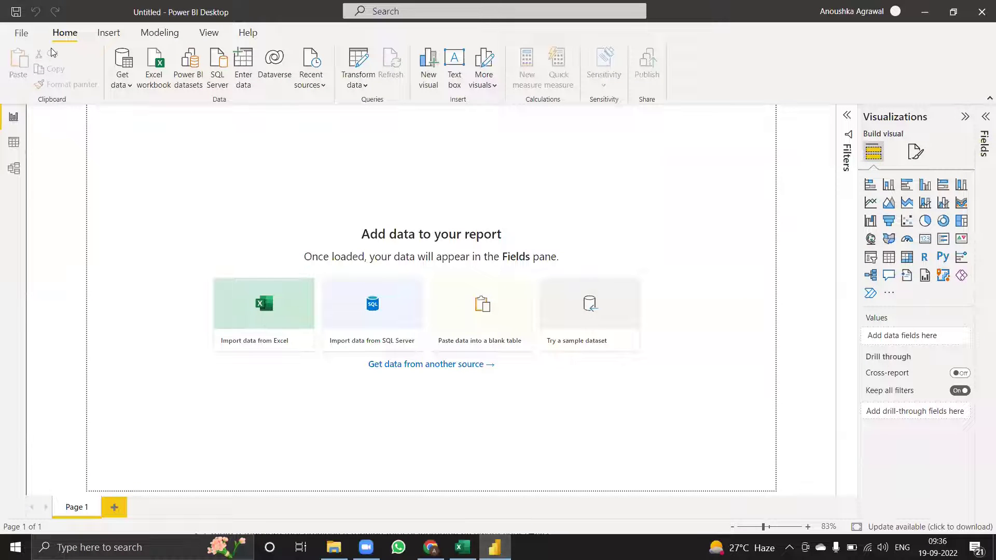
# Load Sheet1 from the Excel workbook Great Lakes Historical Ice Coverage 1973 to 2020 into the report.
pyautogui.click(130, 86)
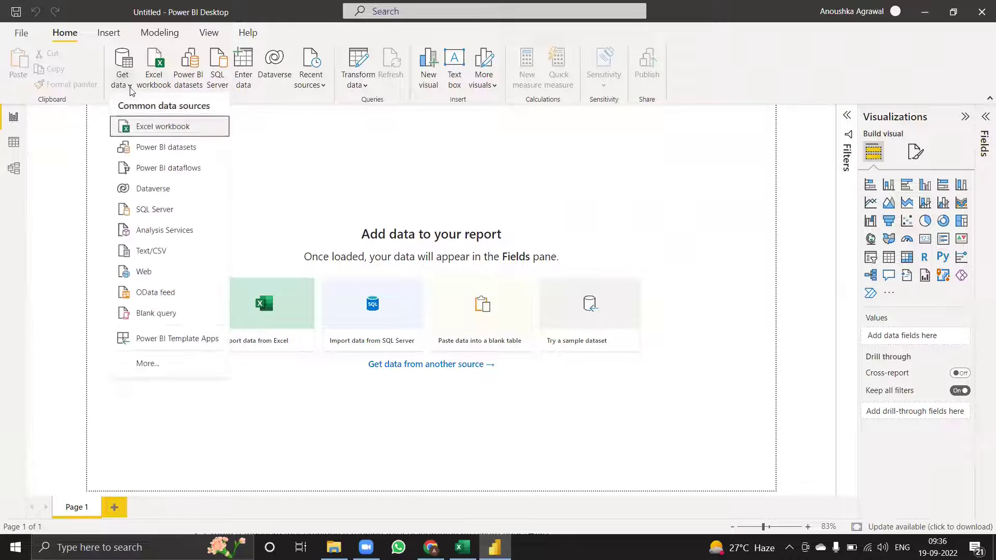
pyautogui.click(149, 129)
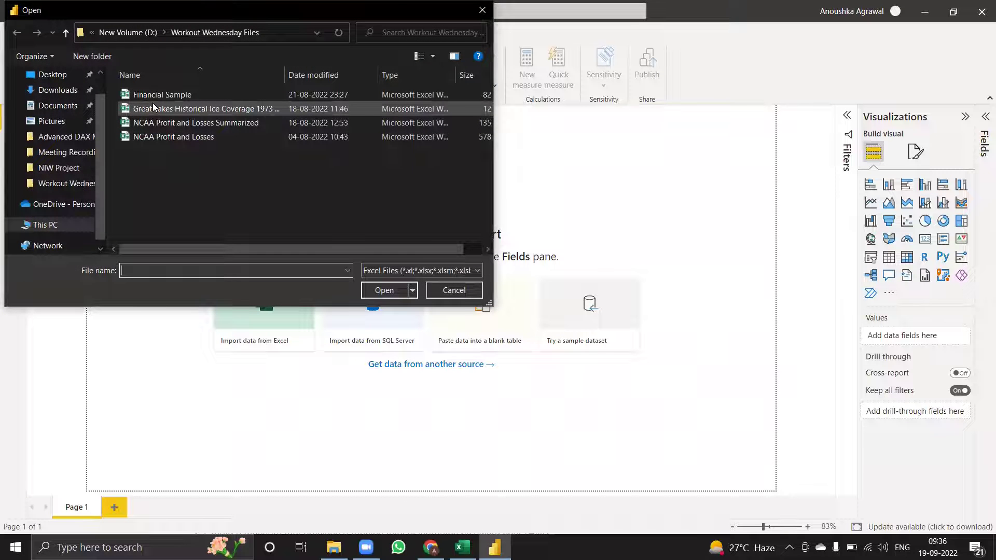
pyautogui.click(155, 108)
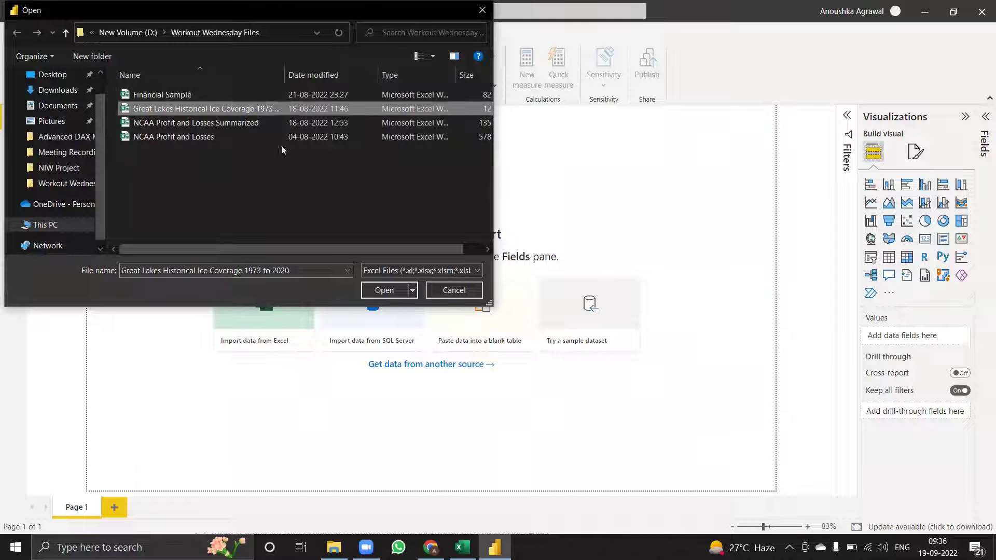
pyautogui.click(386, 294)
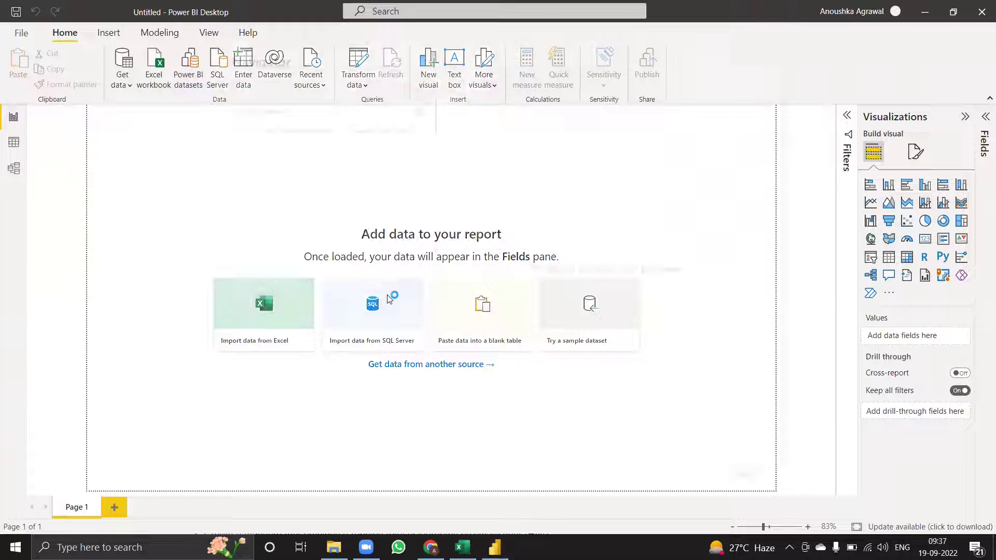
pyautogui.click(253, 149)
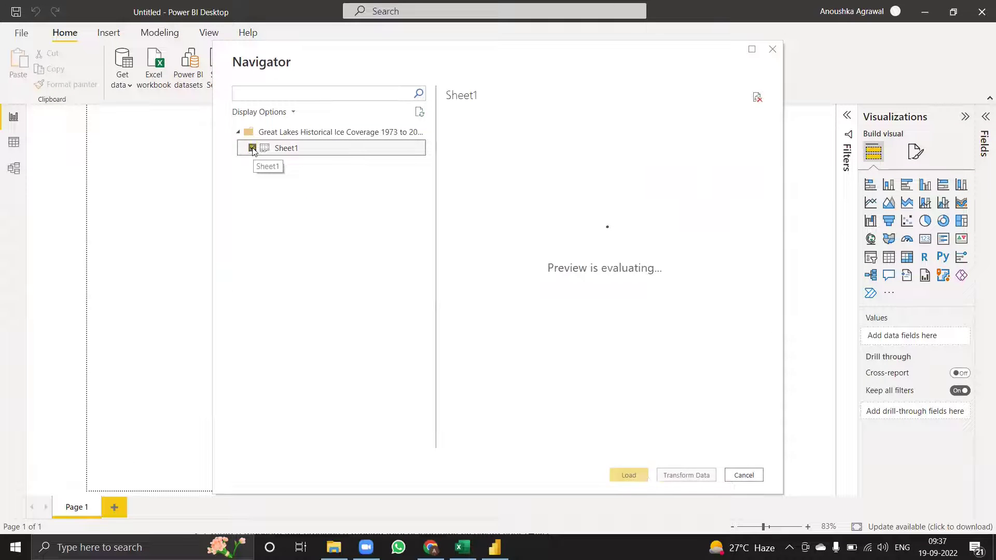
pyautogui.click(629, 474)
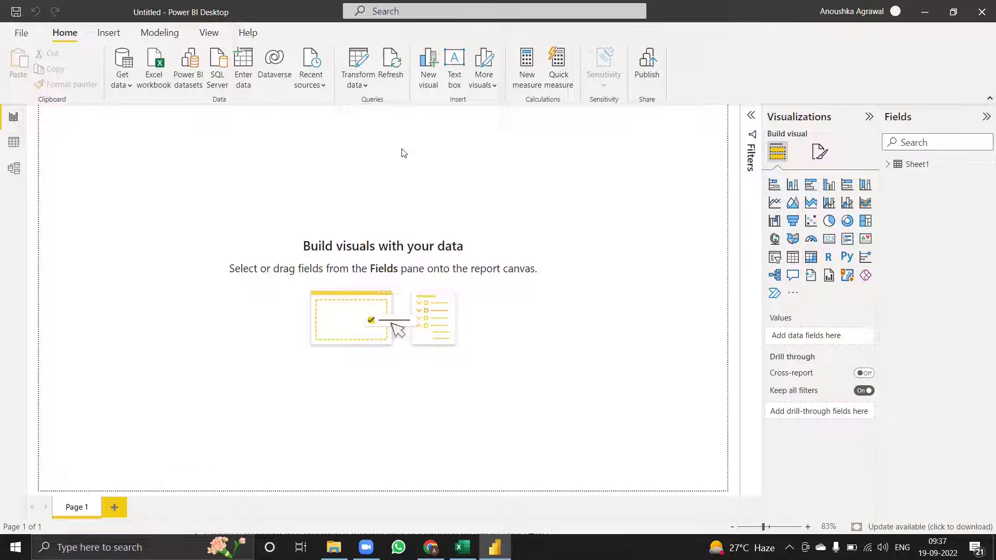
# Add a line chart filling the page, with Year on the X-axis and All Lakes on the Y-axis, and check its default tooltip.
pyautogui.click(775, 204)
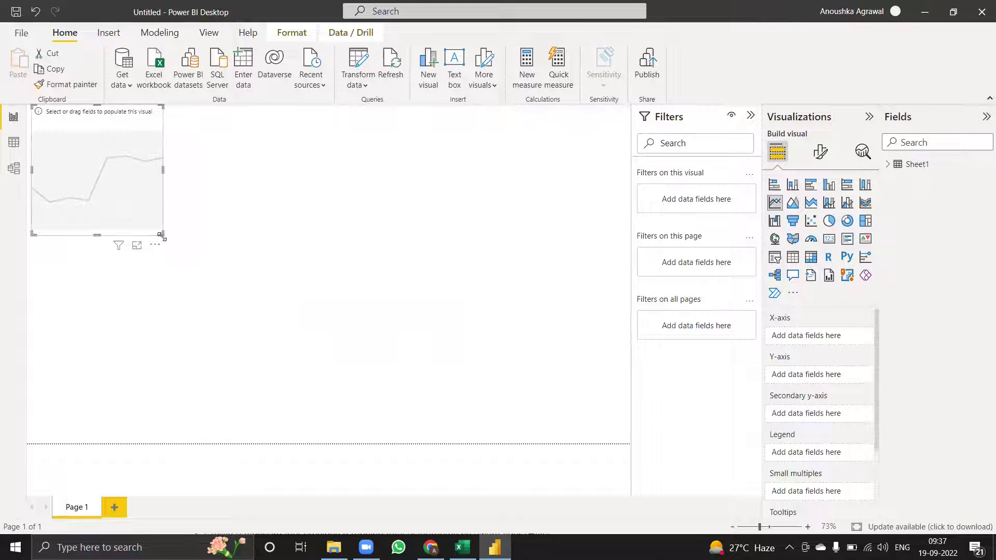
pyautogui.moveTo(162, 234); pyautogui.dragTo(630, 444)
pyautogui.click(887, 164)
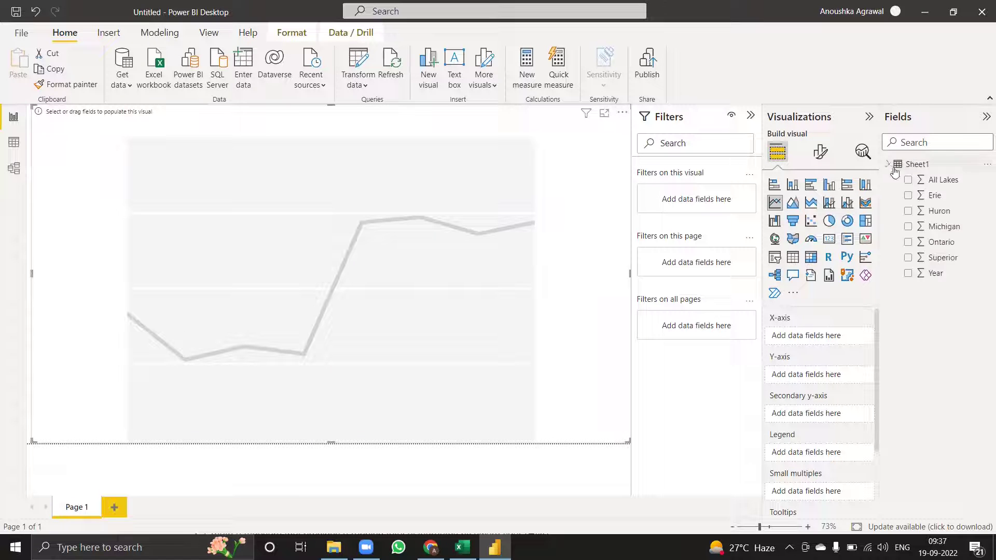
pyautogui.moveTo(940, 274); pyautogui.dragTo(829, 340)
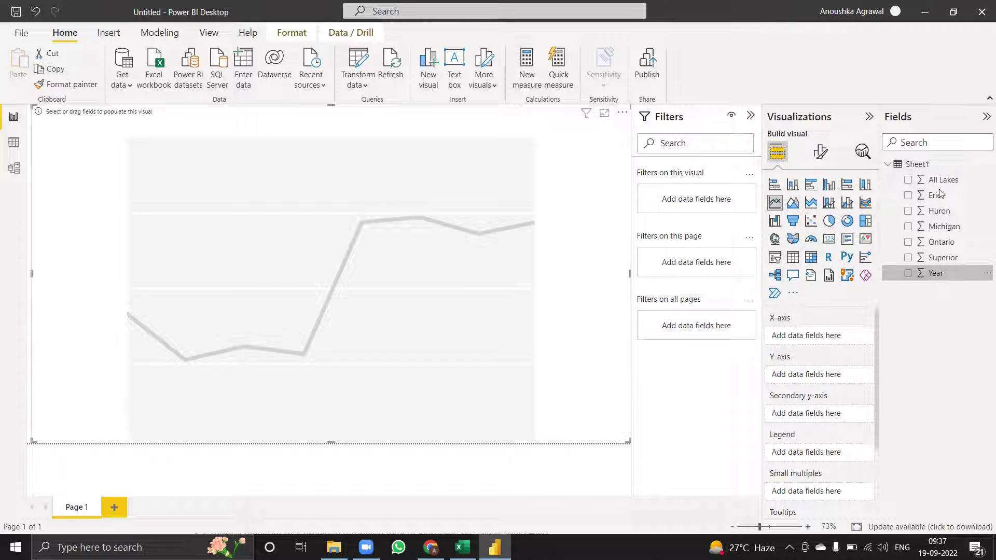
pyautogui.moveTo(943, 179); pyautogui.dragTo(832, 390)
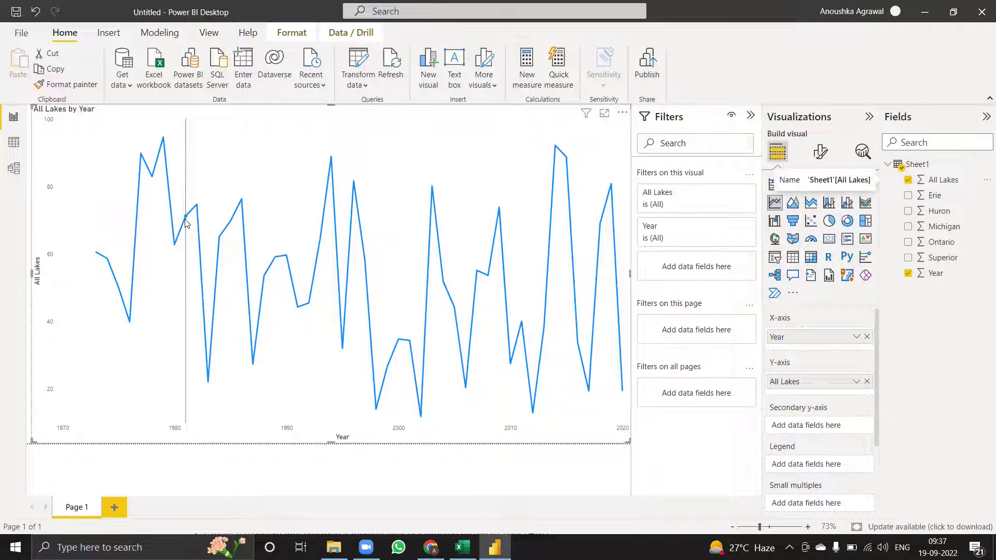
pyautogui.moveTo(186, 220)
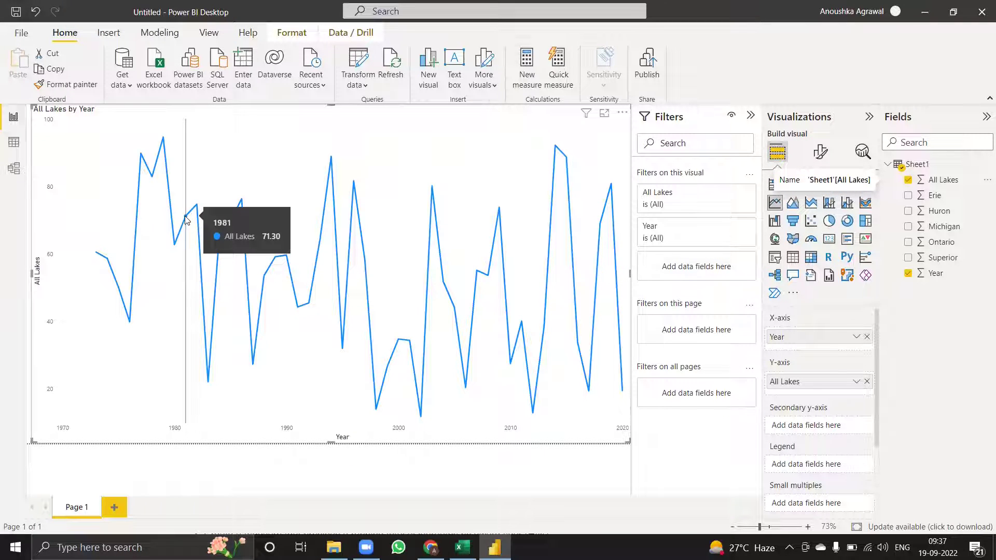
# Add a second report page and insert a table there with the columns Erie, Huron, Michigan, Ontario and Superior.
pyautogui.click(114, 507)
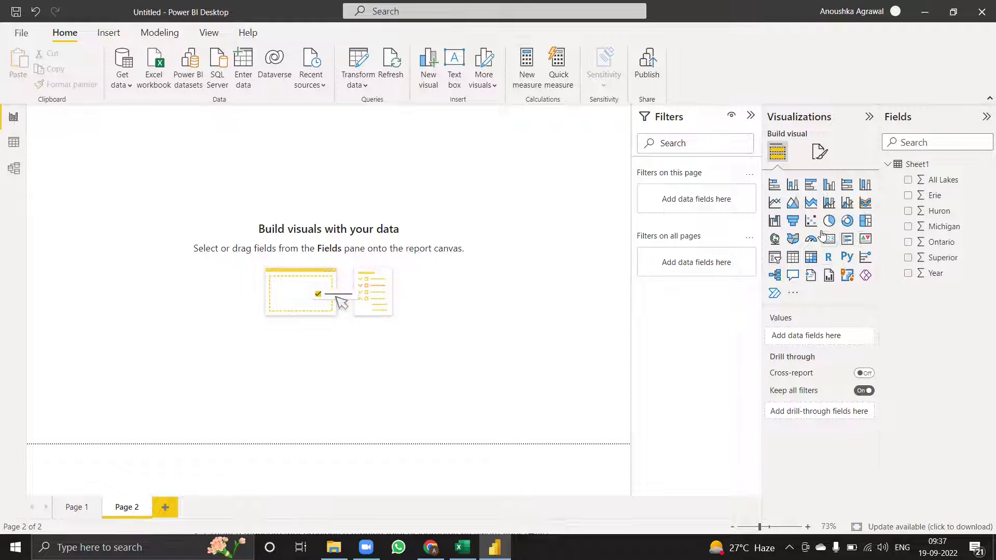
pyautogui.click(792, 257)
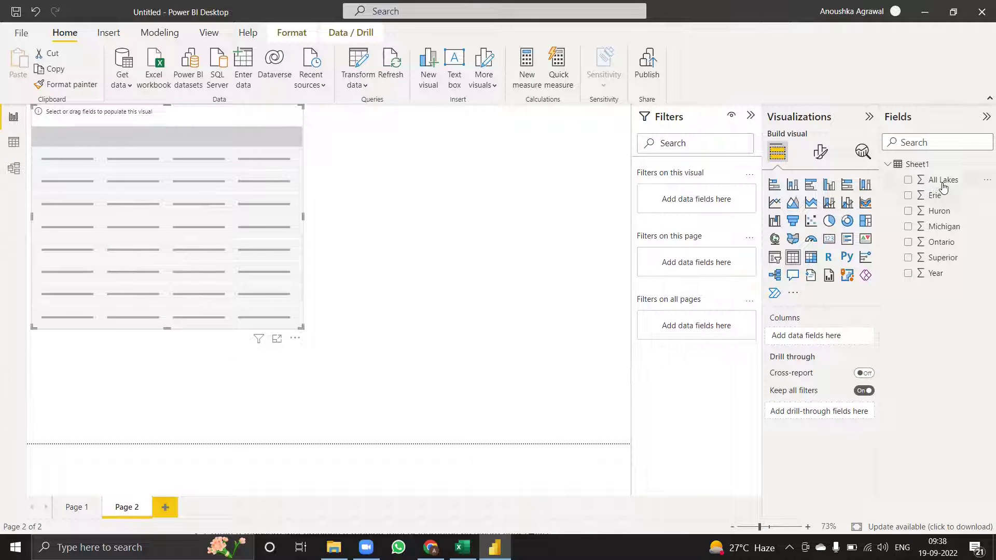
pyautogui.click(908, 196)
pyautogui.click(908, 211)
pyautogui.click(908, 227)
pyautogui.click(908, 242)
pyautogui.click(908, 258)
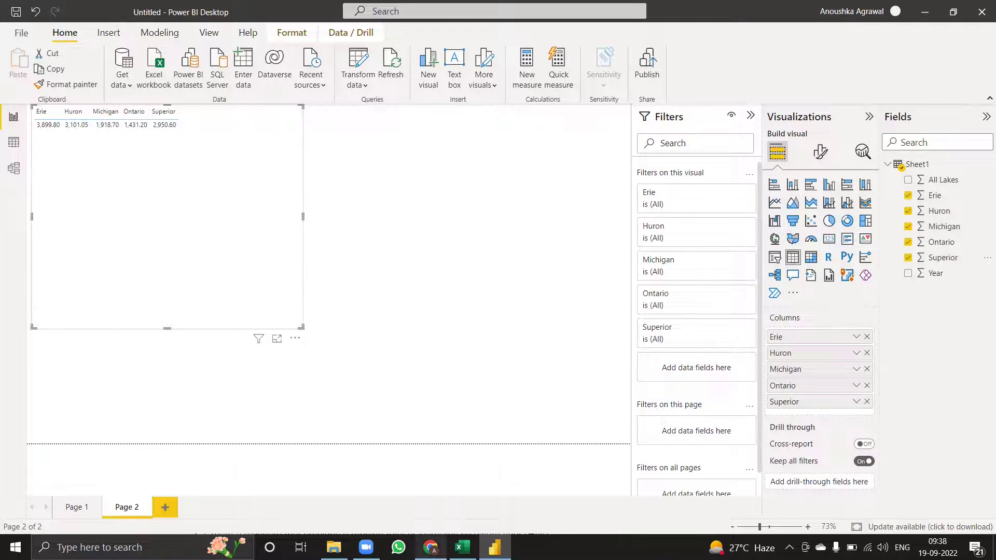
# Switch to Chrome, examine the sample chart's tooltip table in full screen, and return to Power BI Desktop.
pyautogui.click(430, 547)
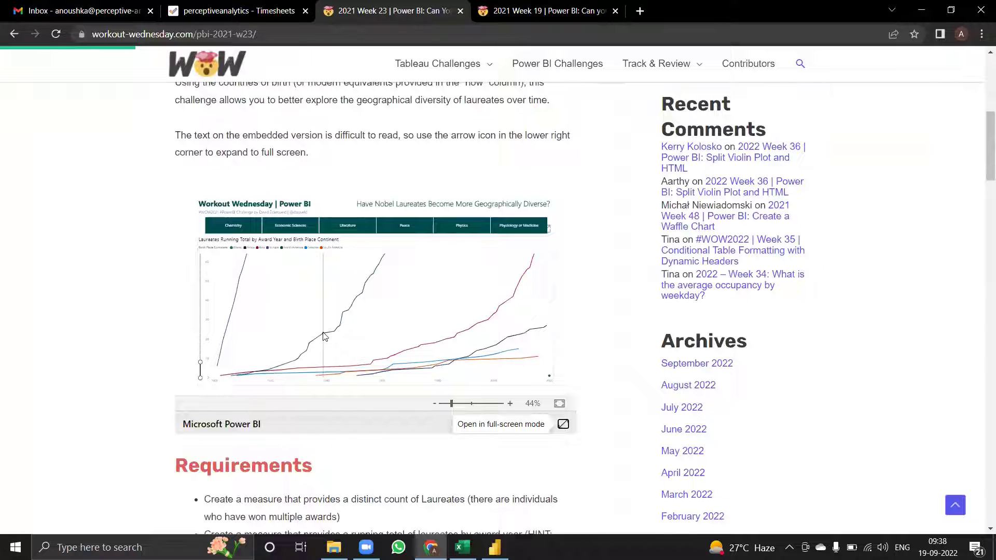
pyautogui.moveTo(326, 336)
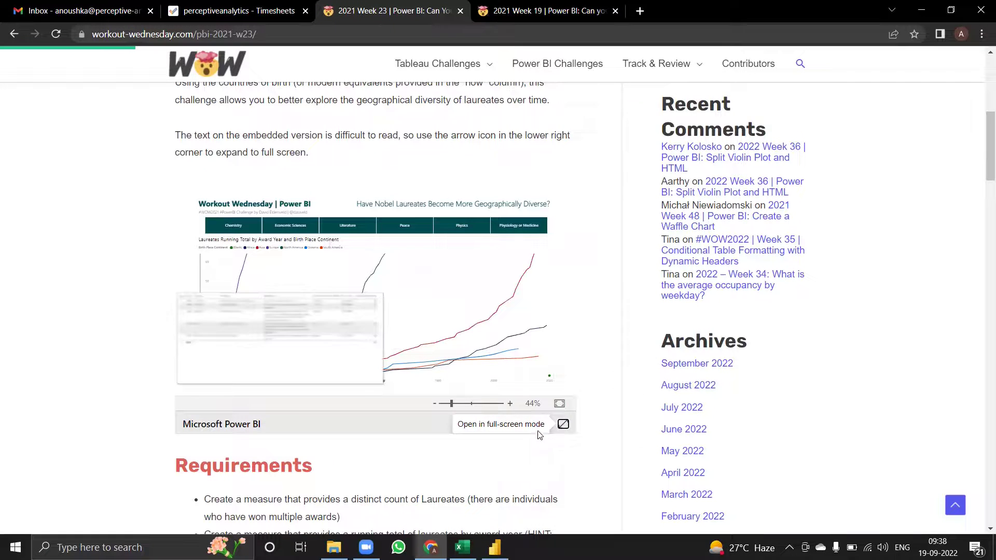
pyautogui.click(560, 425)
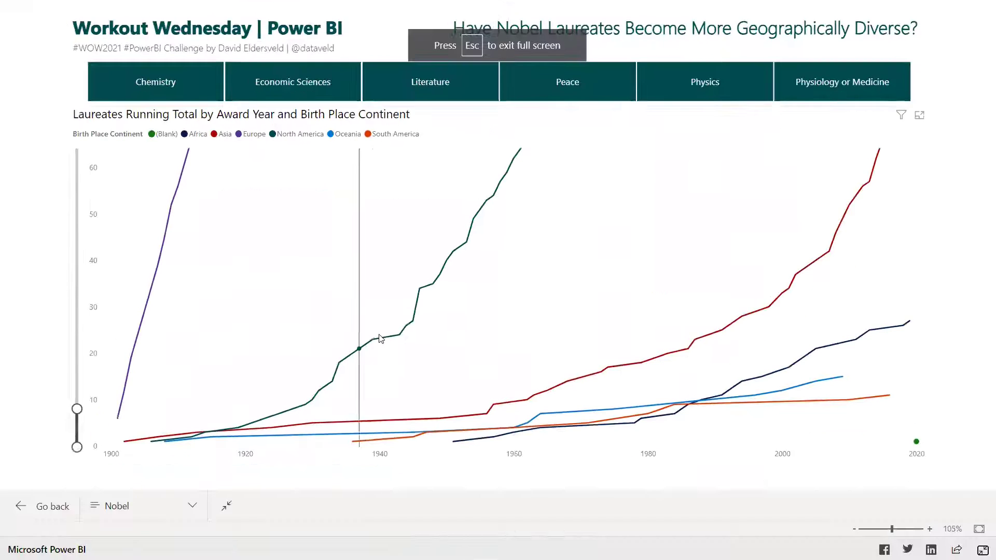
pyautogui.moveTo(379, 336)
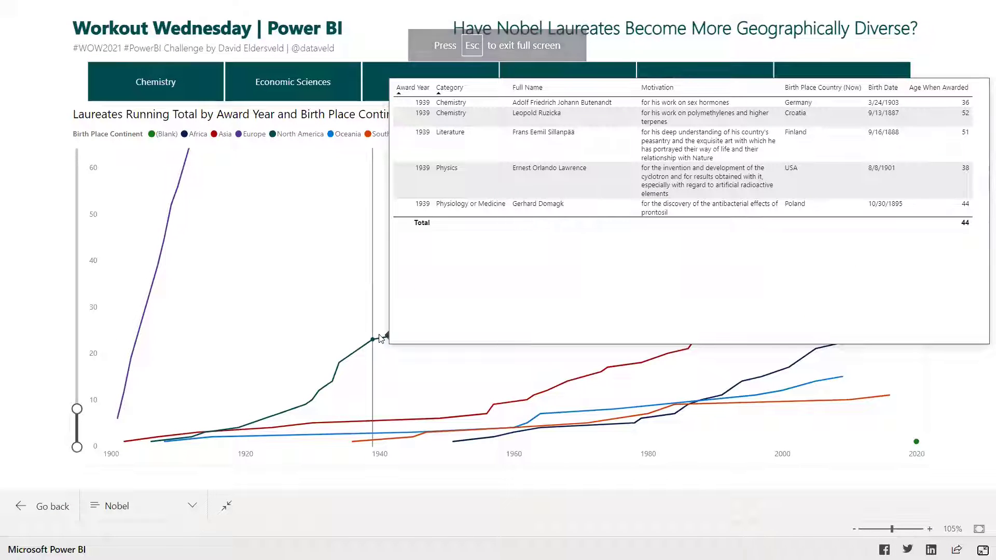
pyautogui.press('Escape')
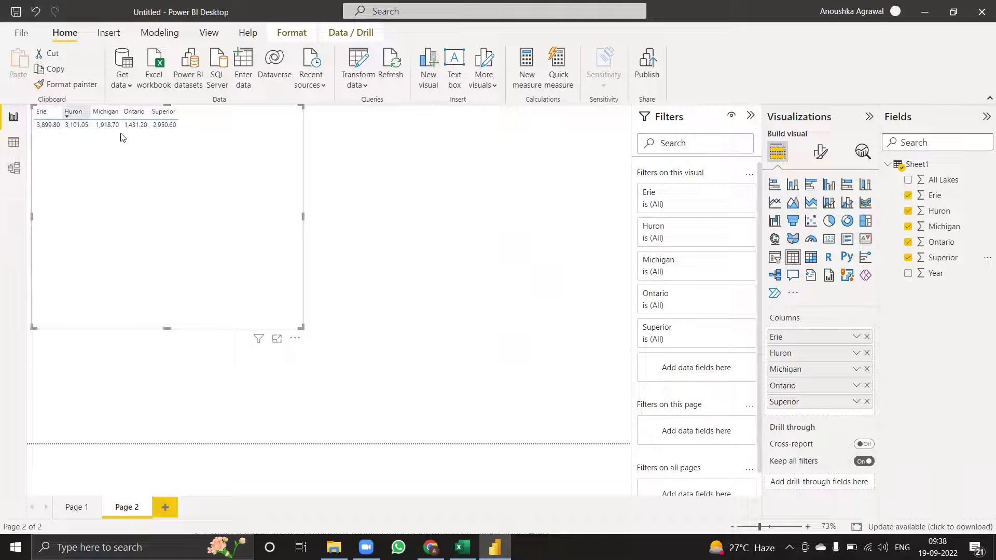
# Add Year as the table's first column with Don't summarize, and enlarge the table to about 1067 wide by 720 high.
pyautogui.moveTo(941, 273); pyautogui.dragTo(832, 343)
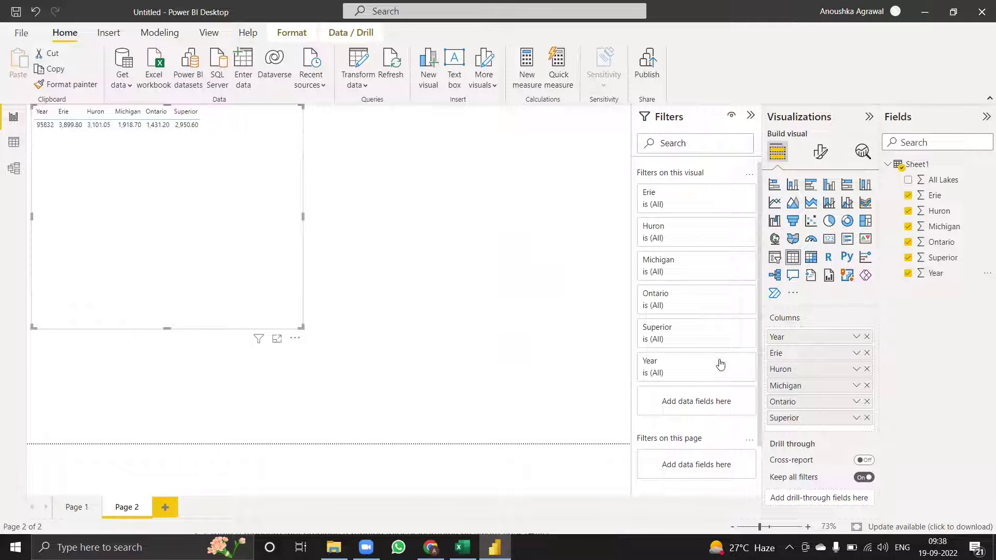
pyautogui.click(858, 338)
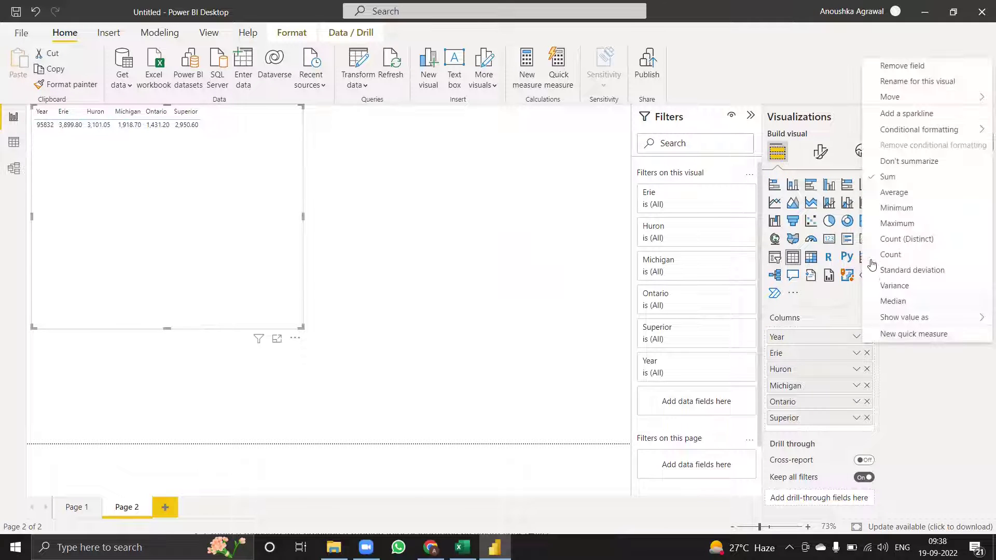
pyautogui.click(882, 161)
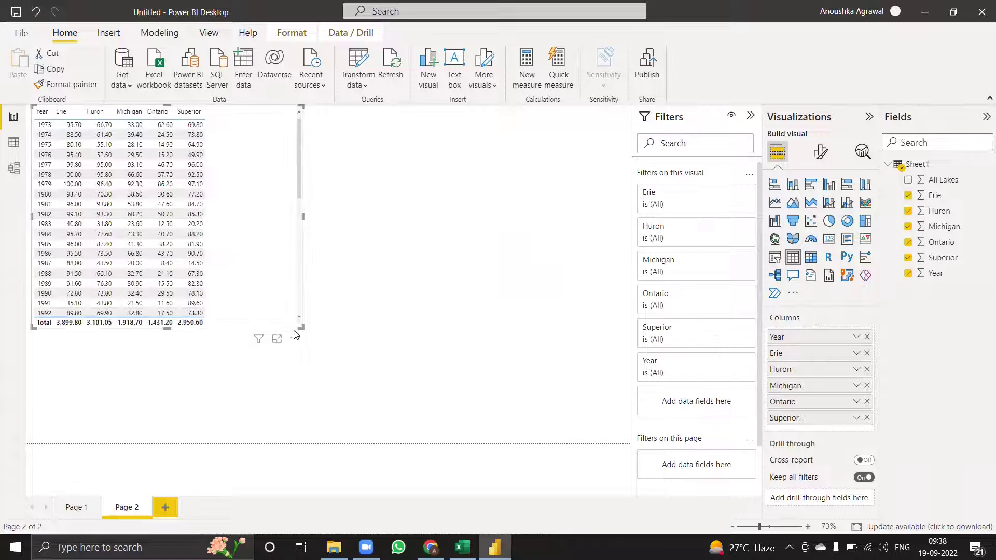
pyautogui.moveTo(355, 367); pyautogui.dragTo(533, 444)
pyautogui.scroll(-3, 275, 324)
pyautogui.scroll(-3, 296, 347)
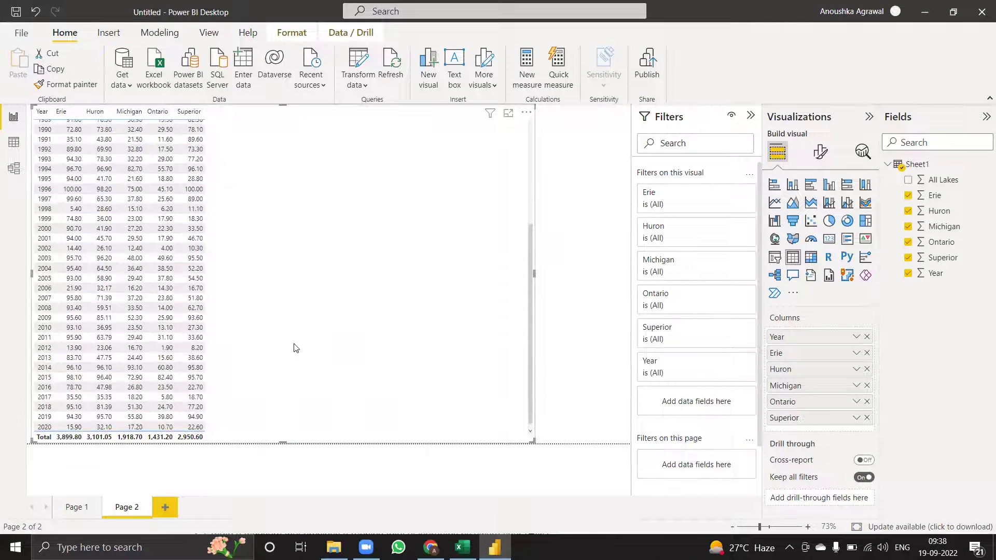
pyautogui.scroll(6, 300, 338)
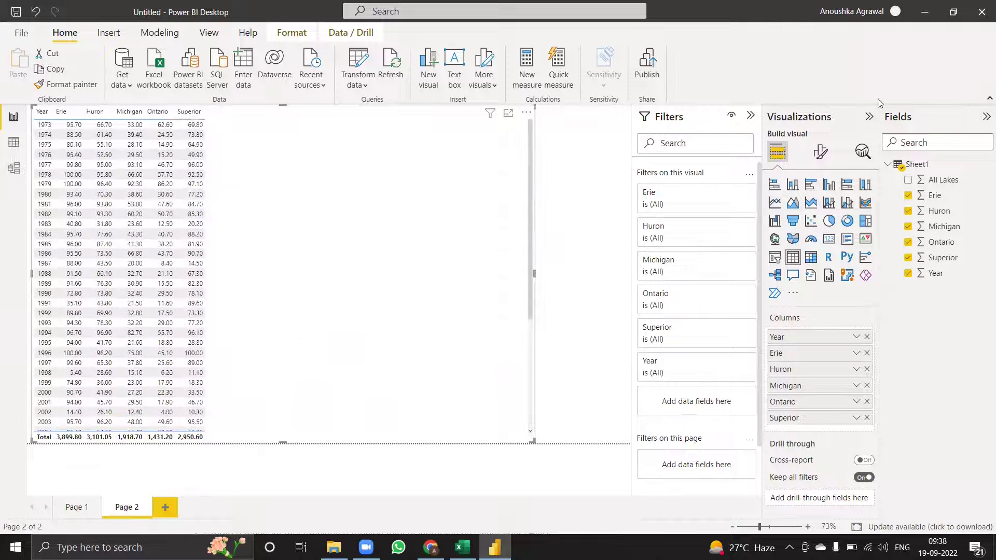
pyautogui.click(819, 154)
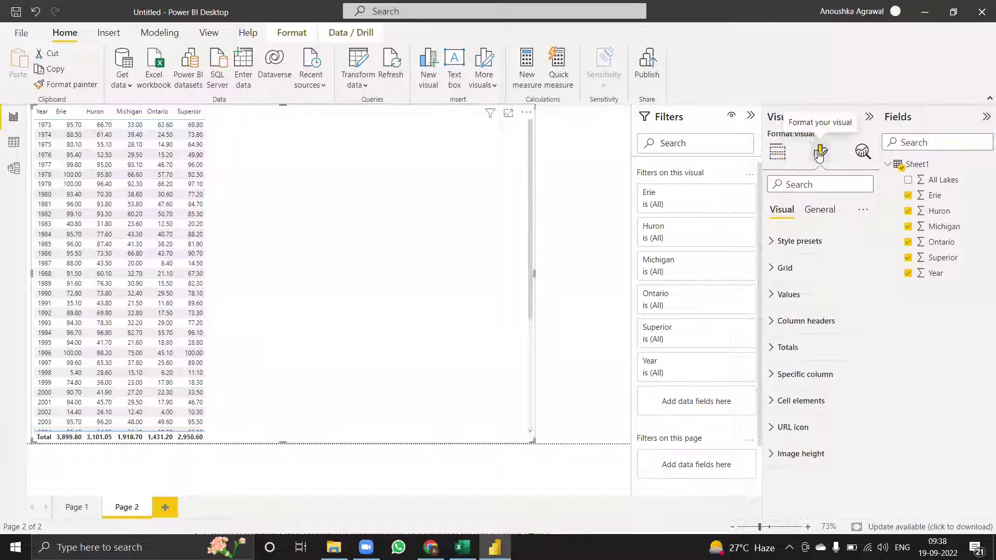
pyautogui.click(820, 210)
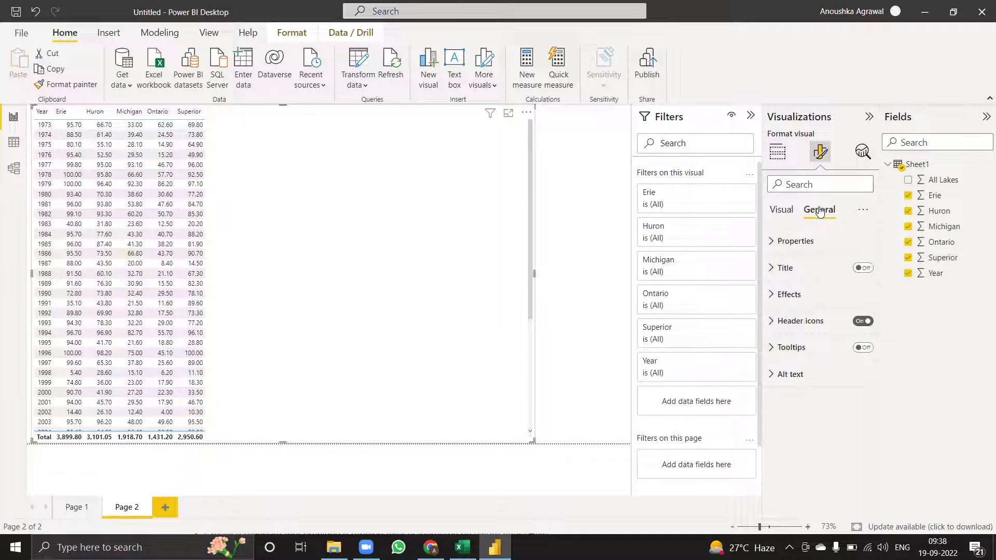
pyautogui.click(772, 241)
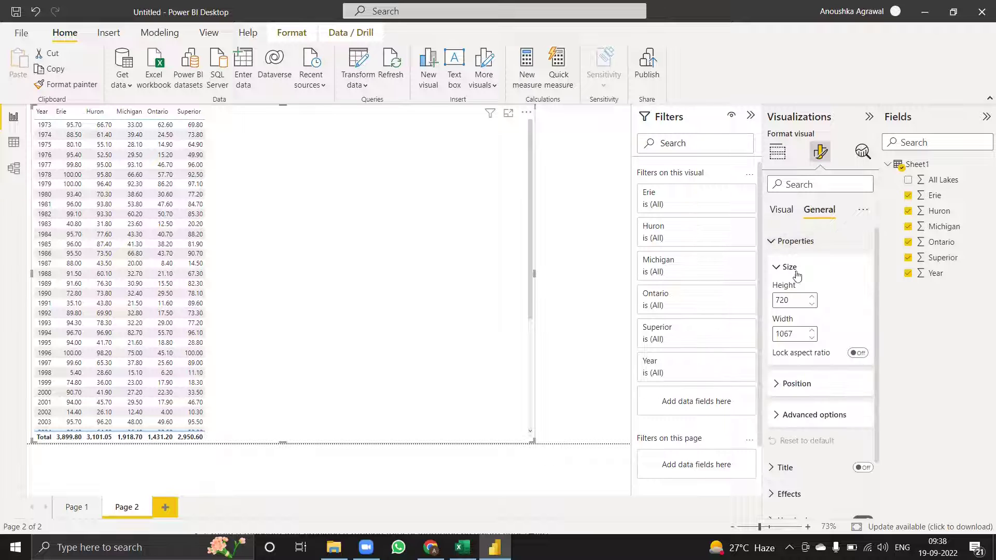
pyautogui.click(773, 241)
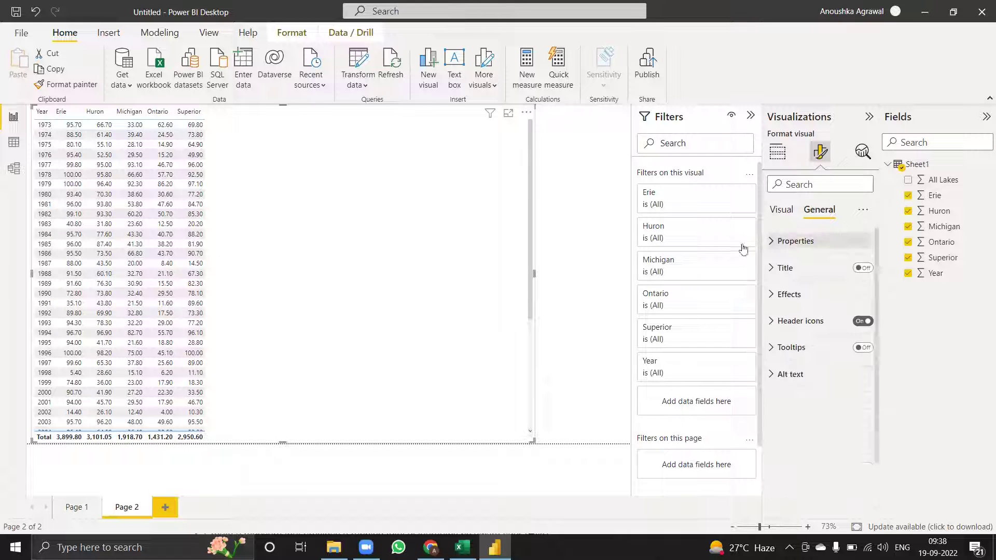
# Allow Page 2 to be used as a tooltip in its page information settings.
pyautogui.click(575, 229)
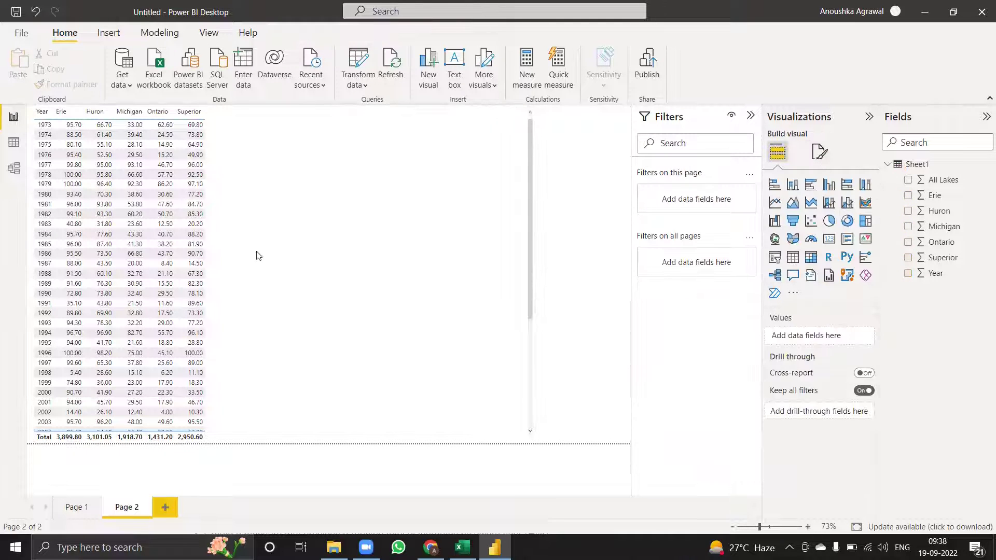
pyautogui.click(819, 152)
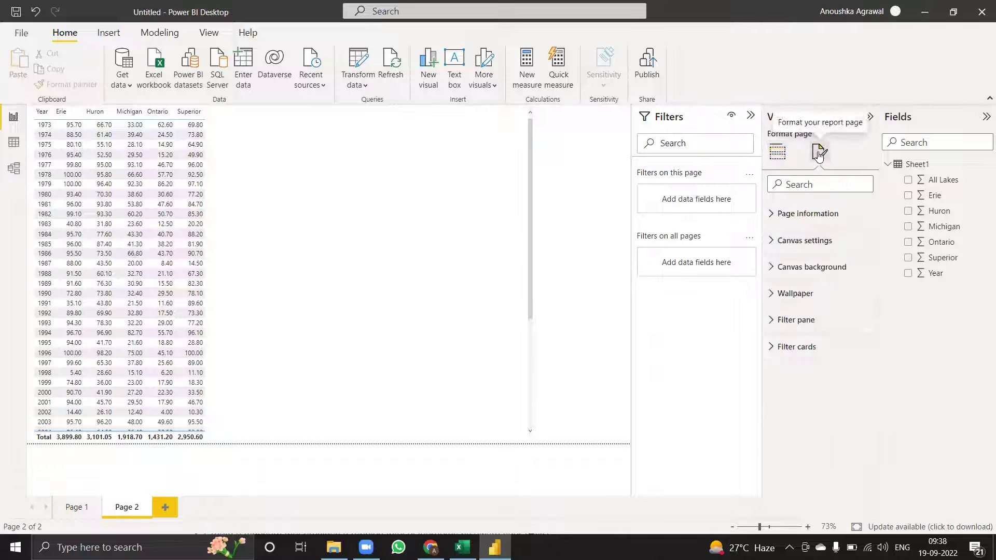
pyautogui.click(772, 215)
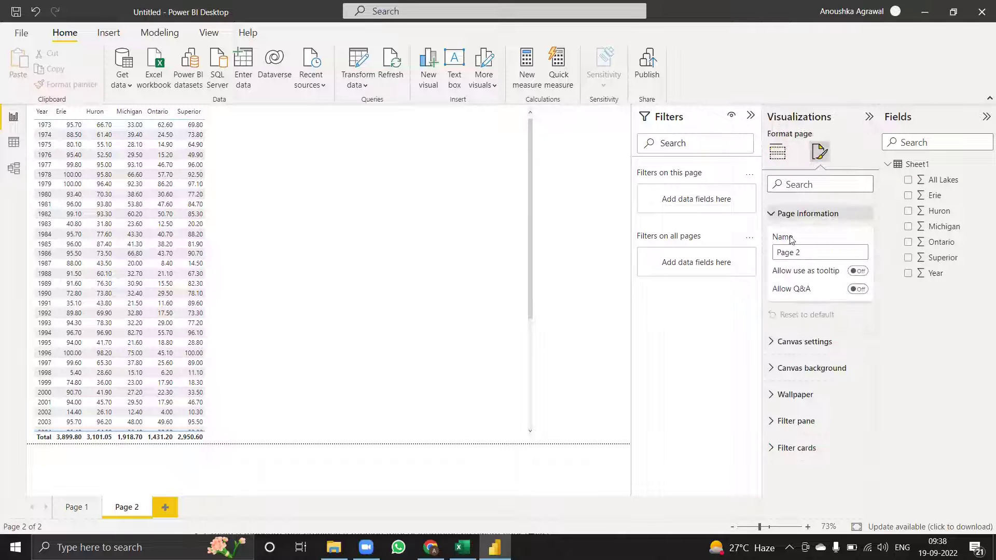
pyautogui.click(857, 271)
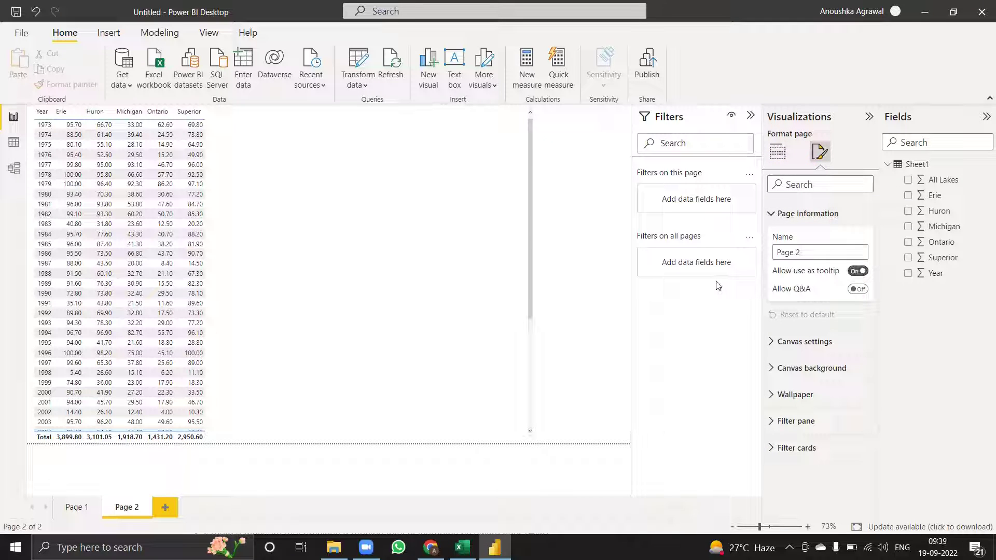
pyautogui.click(791, 220)
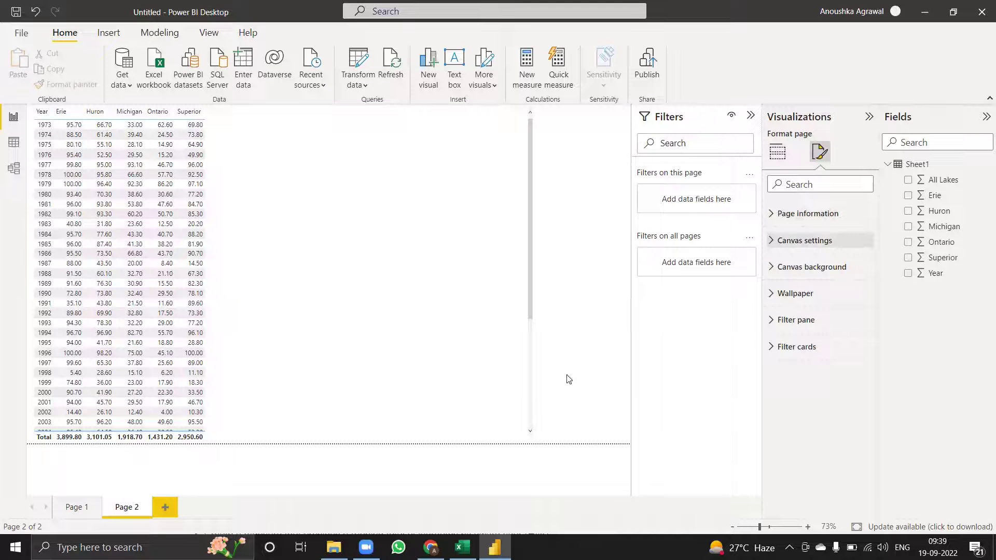
# Set the Page 1 line chart's tooltip to the Report page type with Page 2 as its page, and check it on the line.
pyautogui.click(81, 513)
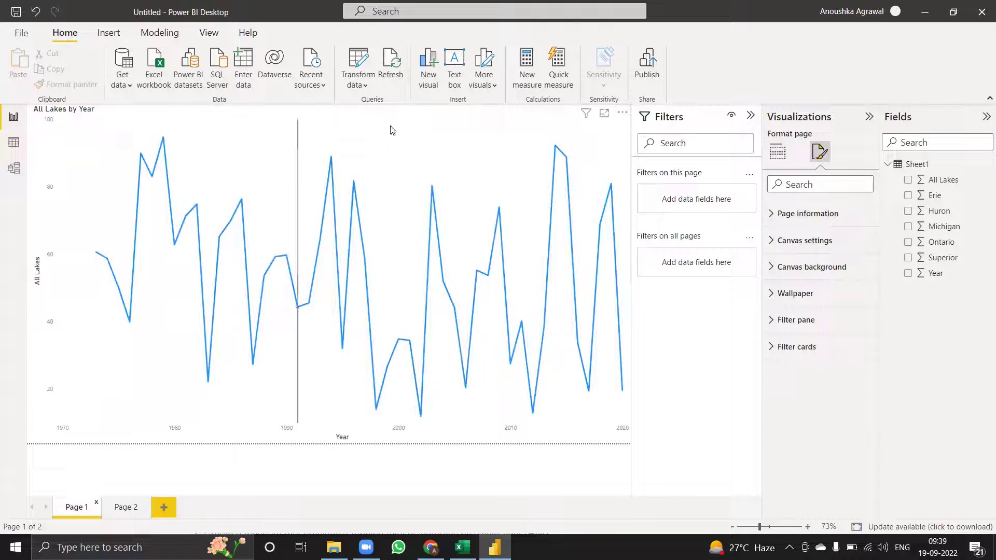
pyautogui.click(454, 119)
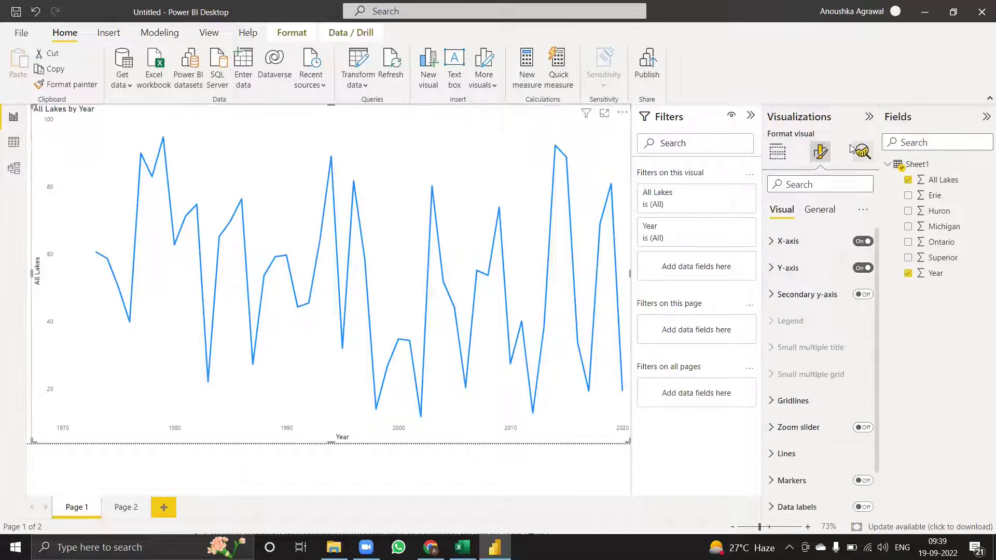
pyautogui.scroll(-2, 808, 334)
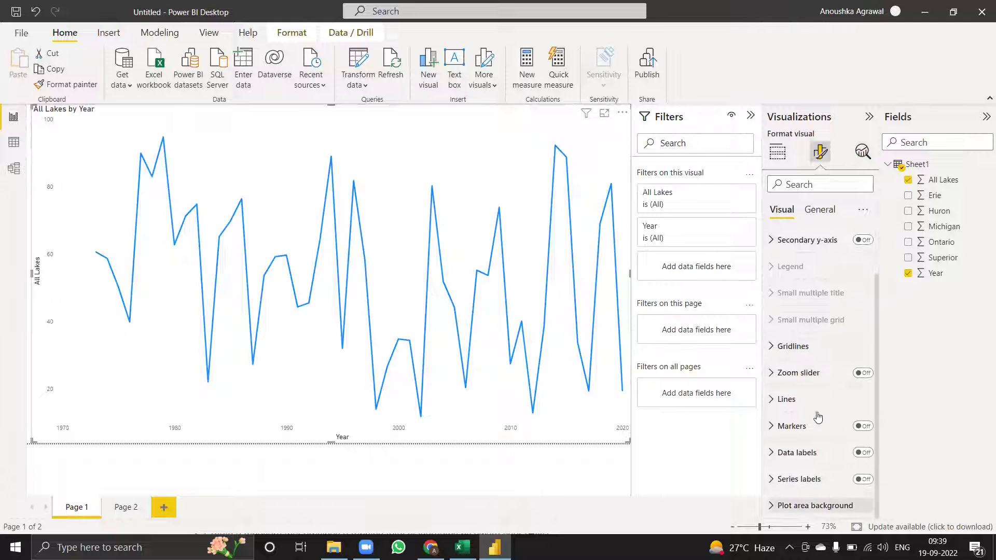
pyautogui.click(819, 210)
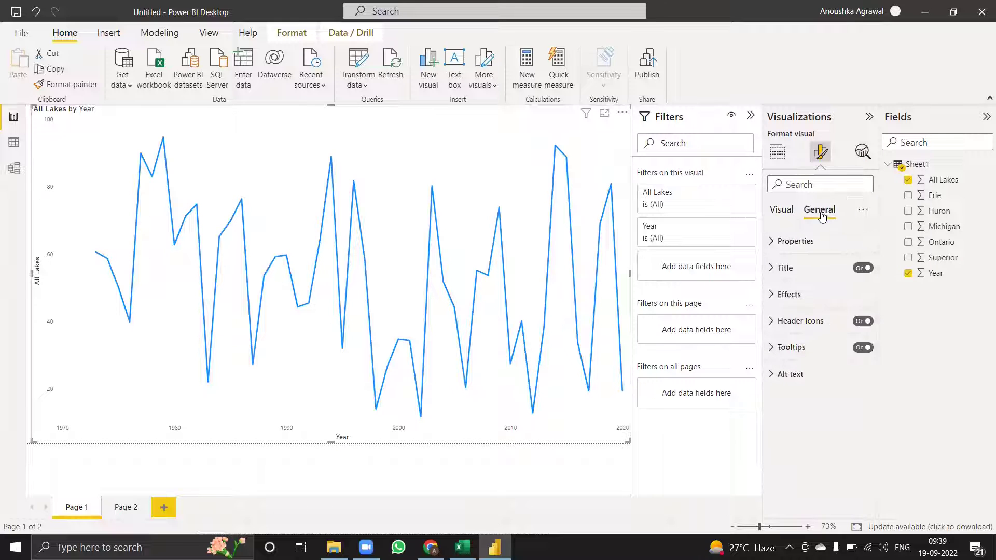
pyautogui.click(775, 347)
pyautogui.scroll(-1, 776, 349)
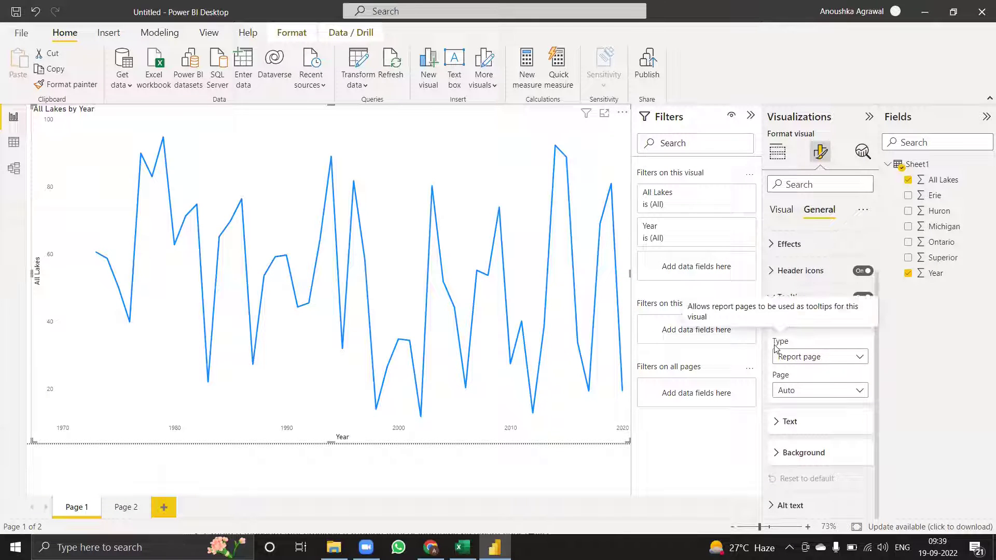
pyautogui.click(806, 358)
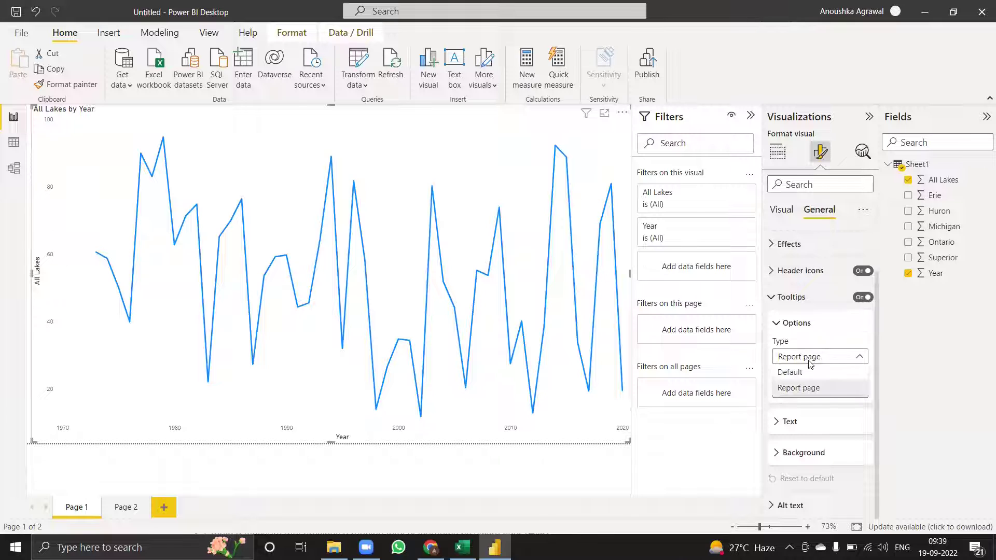
pyautogui.click(815, 393)
pyautogui.click(816, 393)
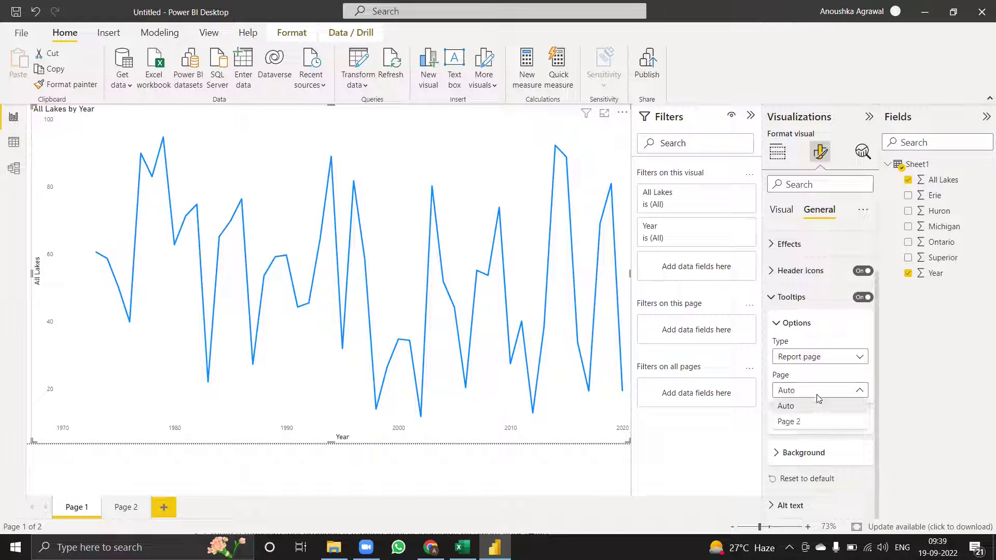
pyautogui.click(815, 426)
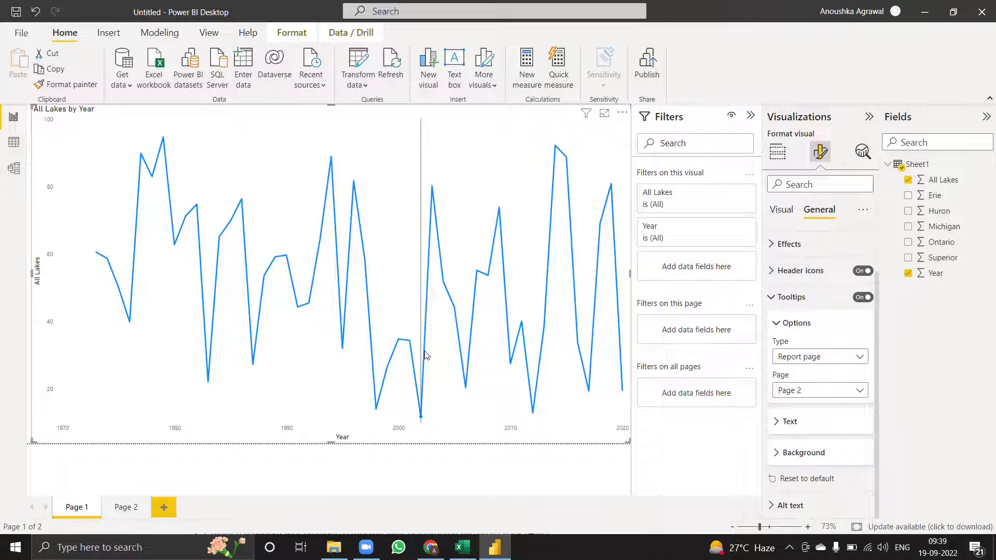
pyautogui.moveTo(425, 355)
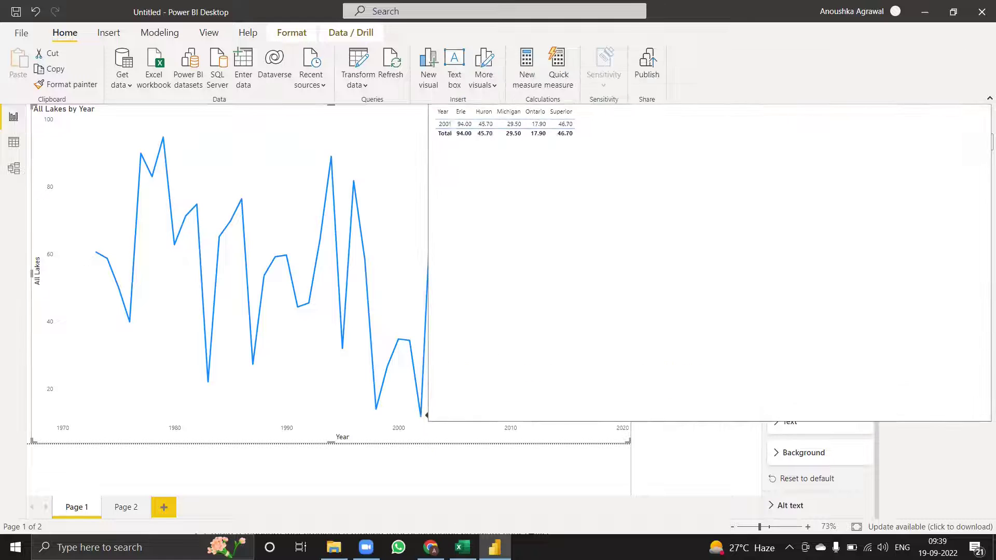
# Switch to Chrome, examine the sample Nobel laureates chart's tooltip table in full screen, and return to the challenge page.
pyautogui.hotkey('alt', 'Tab')
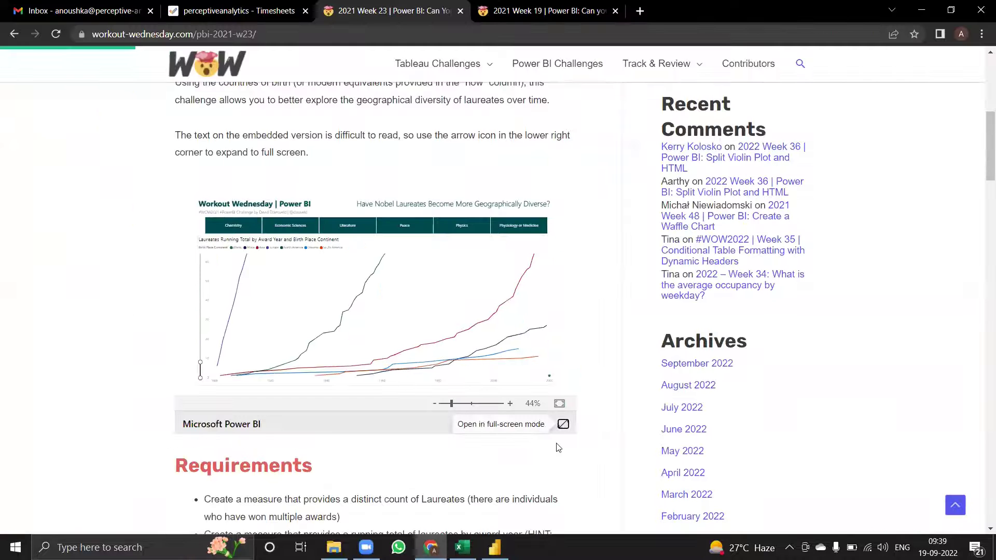
pyautogui.click(563, 426)
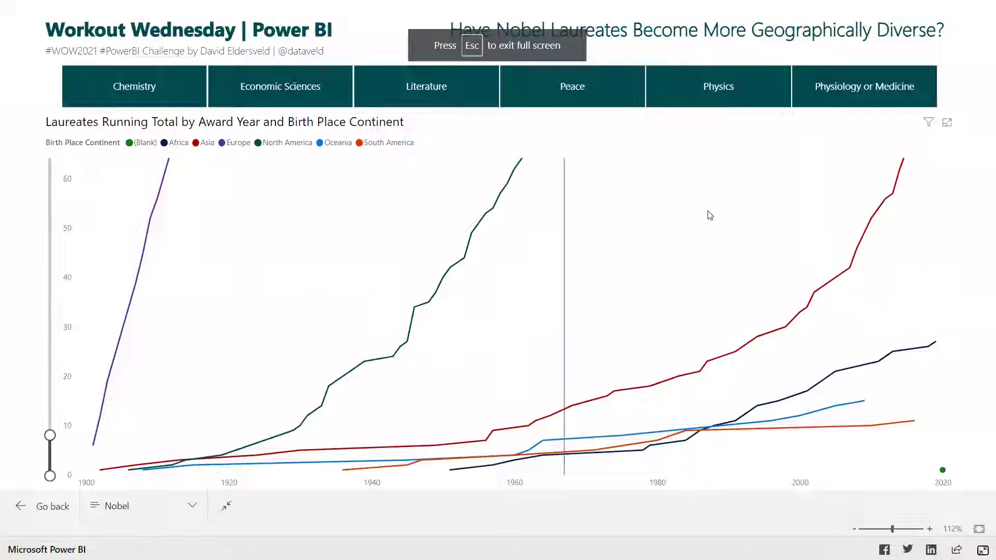
pyautogui.moveTo(364, 280)
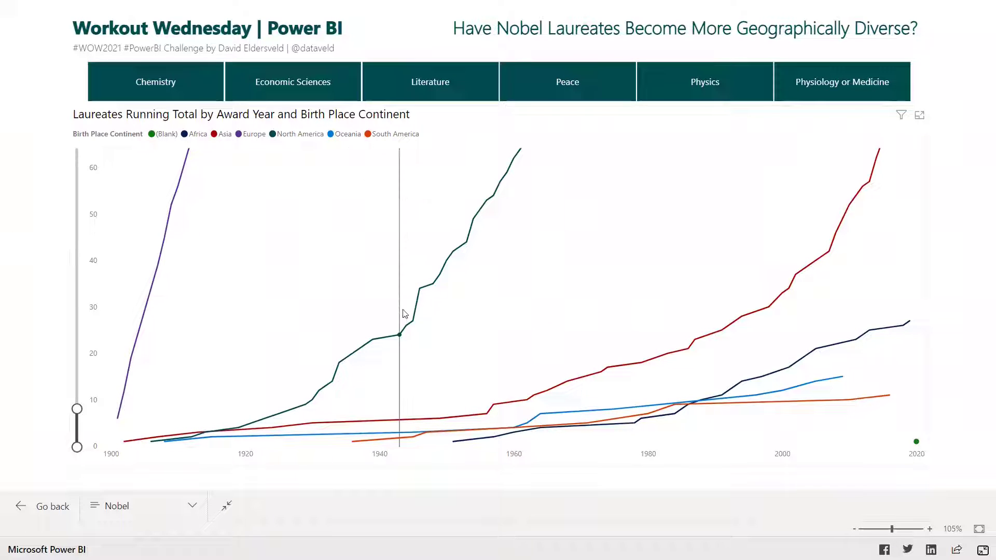
pyautogui.moveTo(405, 313)
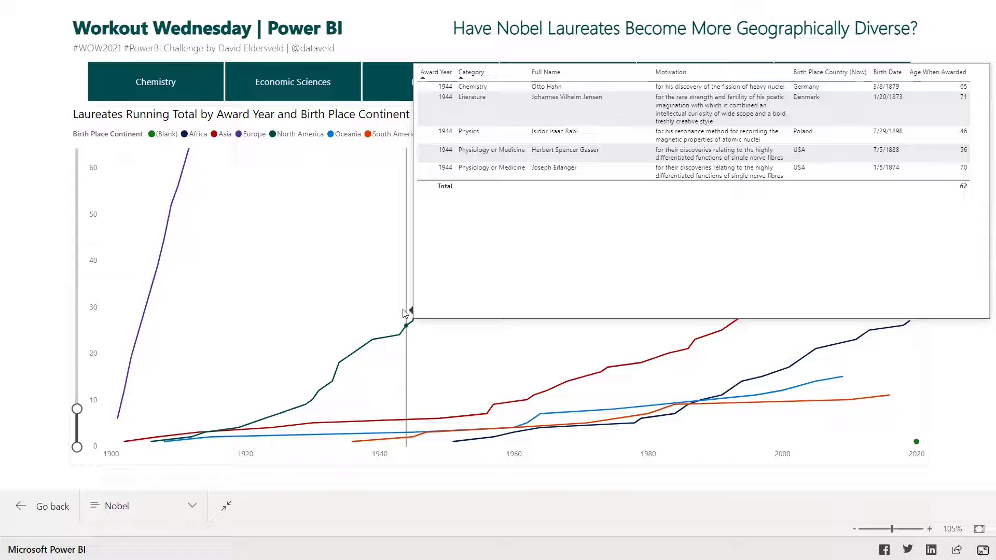
pyautogui.press('Escape')
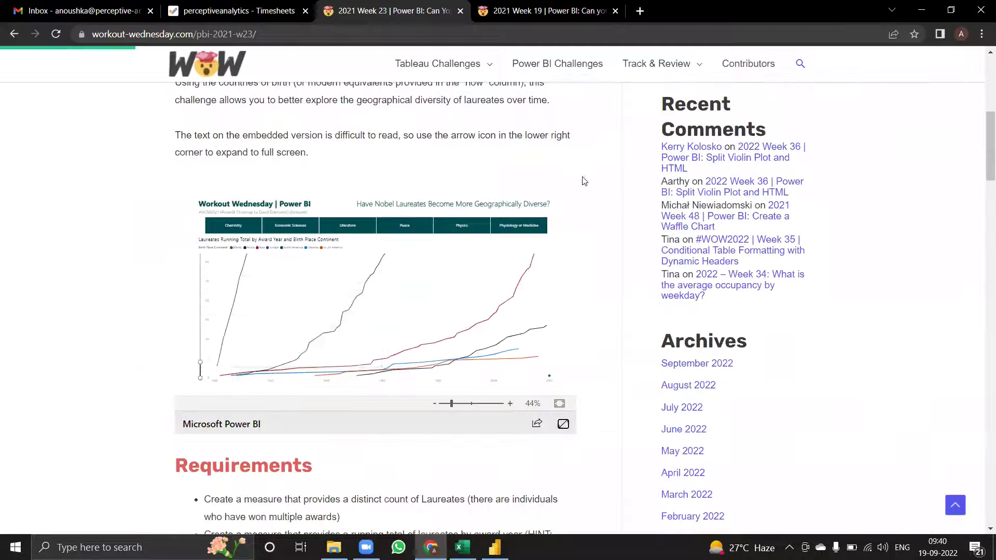
pyautogui.scroll(-2, 593, 200)
pyautogui.scroll(6, 593, 201)
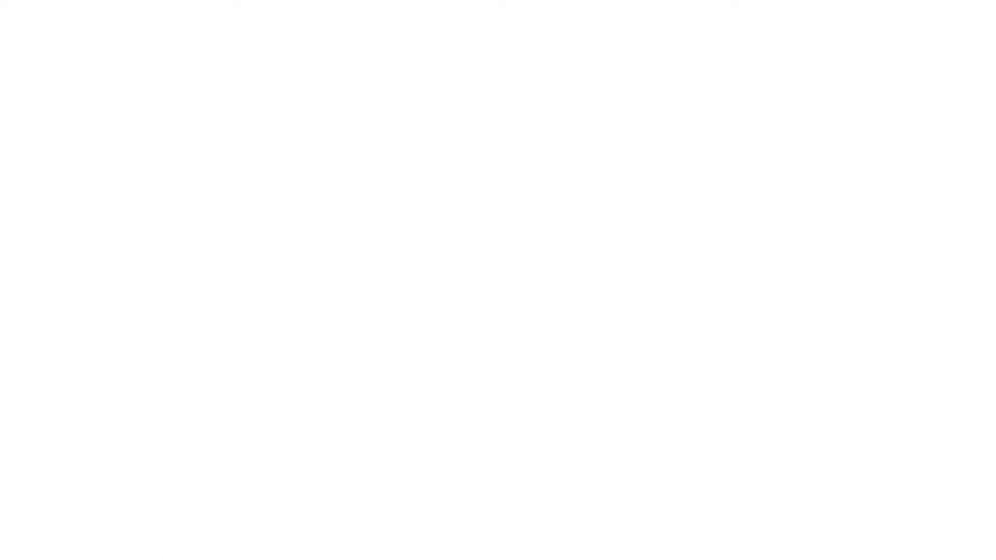